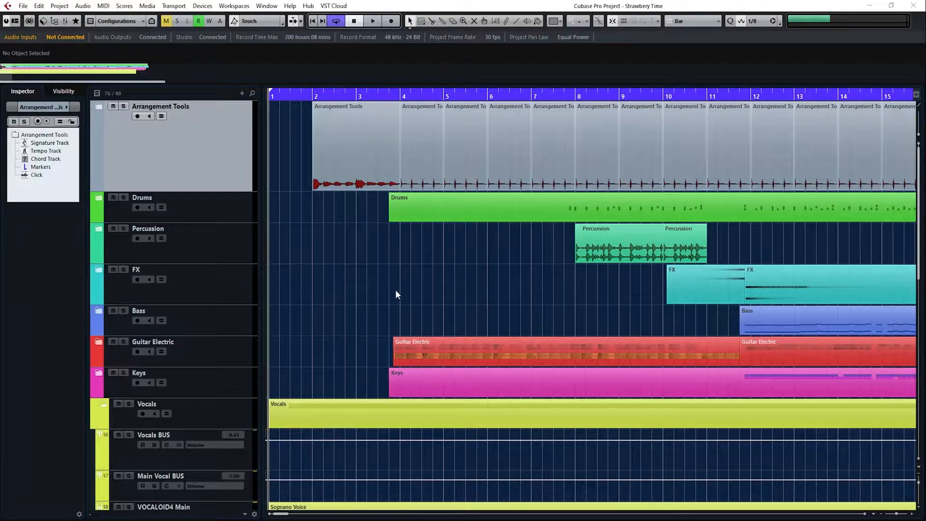
Play the song from the beginning and look through the Guitar Electric folder's tracks, leaving the folder collapsed
{"action": "scroll", "coordinate": [331, 248], "scroll_direction": "down", "scroll_amount": 5}
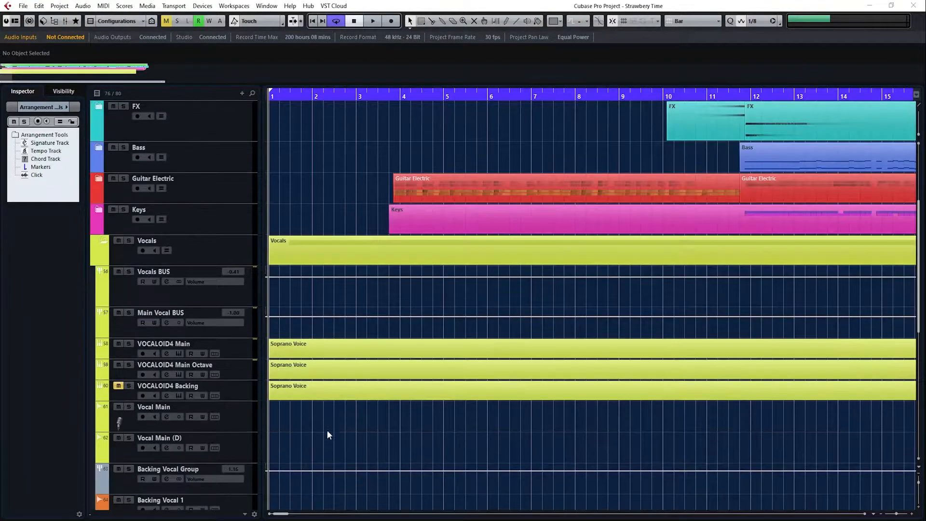
{"action": "scroll", "coordinate": [330, 292], "scroll_direction": "up", "scroll_amount": 5}
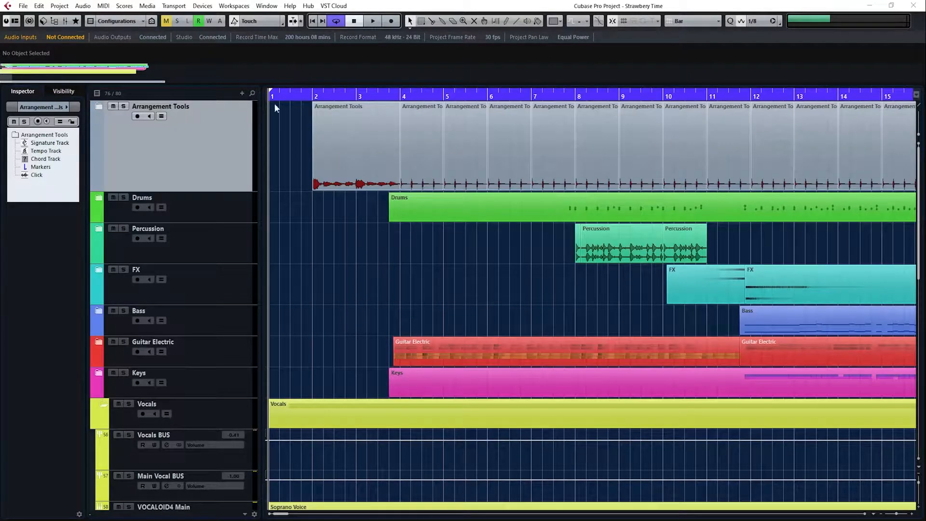
{"action": "left_click", "coordinate": [373, 21]}
{"action": "scroll", "coordinate": [106, 259], "scroll_direction": "down", "scroll_amount": 3}
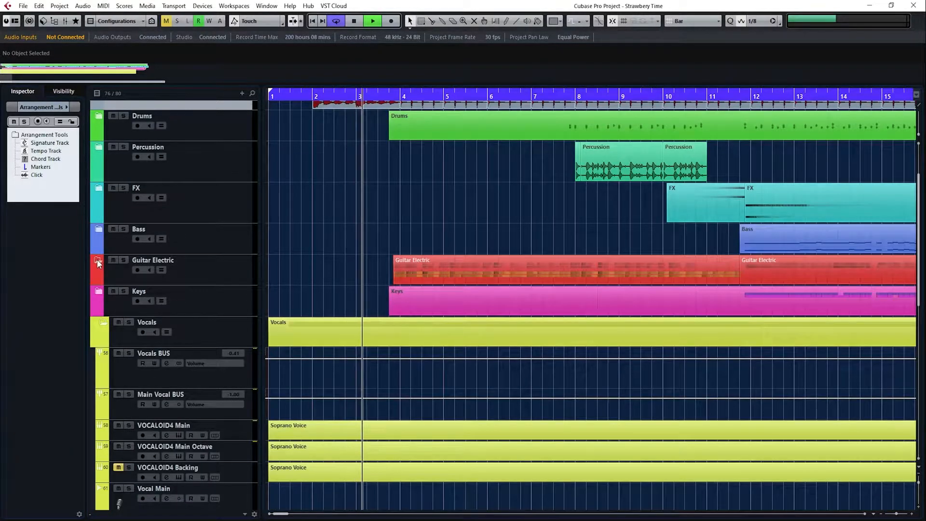
{"action": "left_click", "coordinate": [97, 259]}
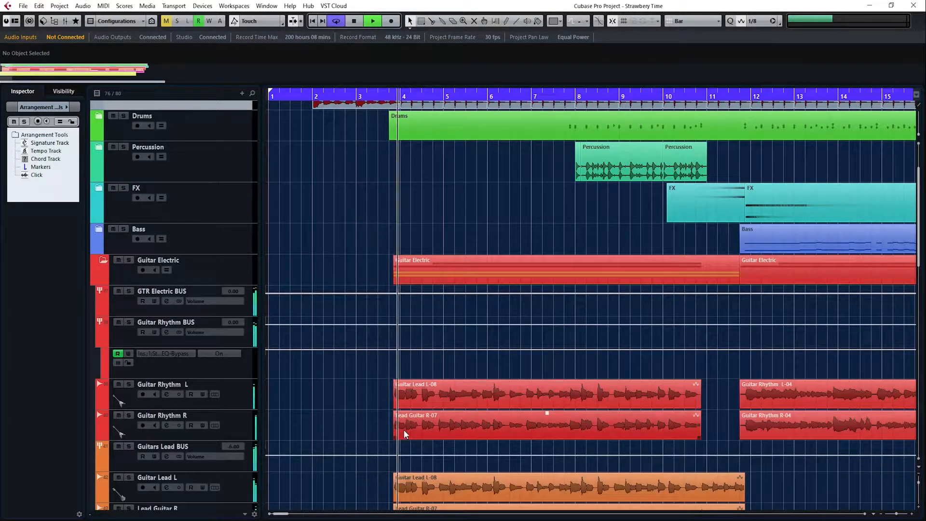
{"action": "left_click", "coordinate": [102, 260]}
{"action": "scroll", "coordinate": [363, 265], "scroll_direction": "up", "scroll_amount": 2}
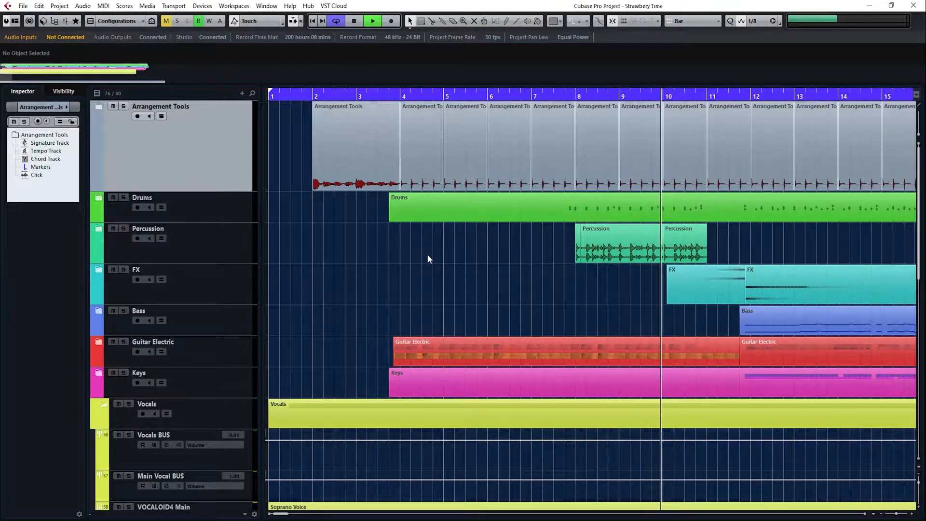
View the Soprano Voice part of the VOCALOID4 Main track in the VOCALOID4 Editor, then return to the project
{"action": "scroll", "coordinate": [427, 253], "scroll_direction": "down", "scroll_amount": 4}
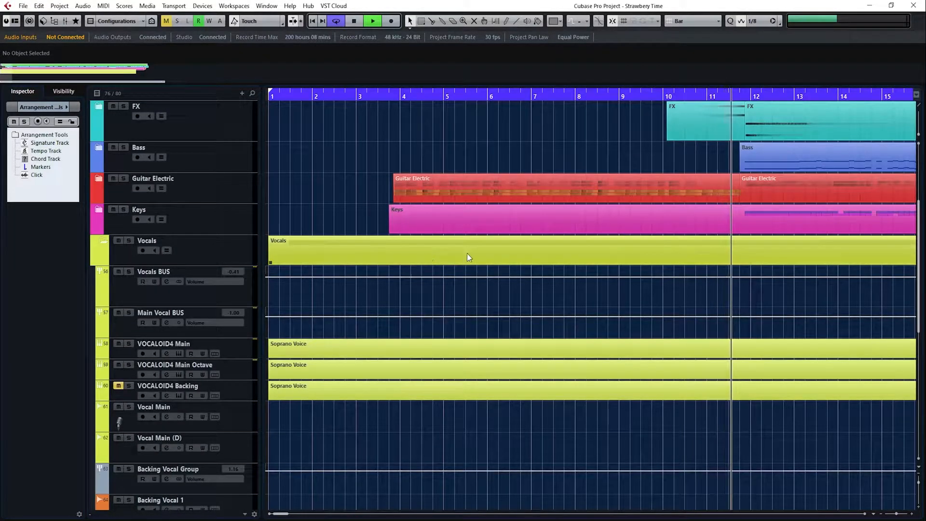
{"action": "scroll", "coordinate": [562, 251], "scroll_direction": "up", "scroll_amount": 4}
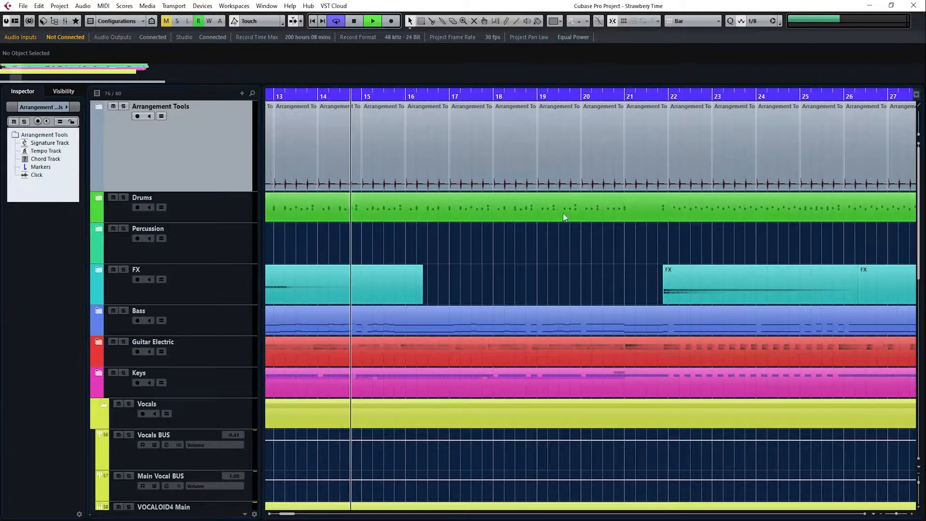
{"action": "scroll", "coordinate": [500, 244], "scroll_direction": "down", "scroll_amount": 2}
{"action": "scroll", "coordinate": [499, 244], "scroll_direction": "down", "scroll_amount": 2}
{"action": "scroll", "coordinate": [500, 244], "scroll_direction": "up", "scroll_amount": 2}
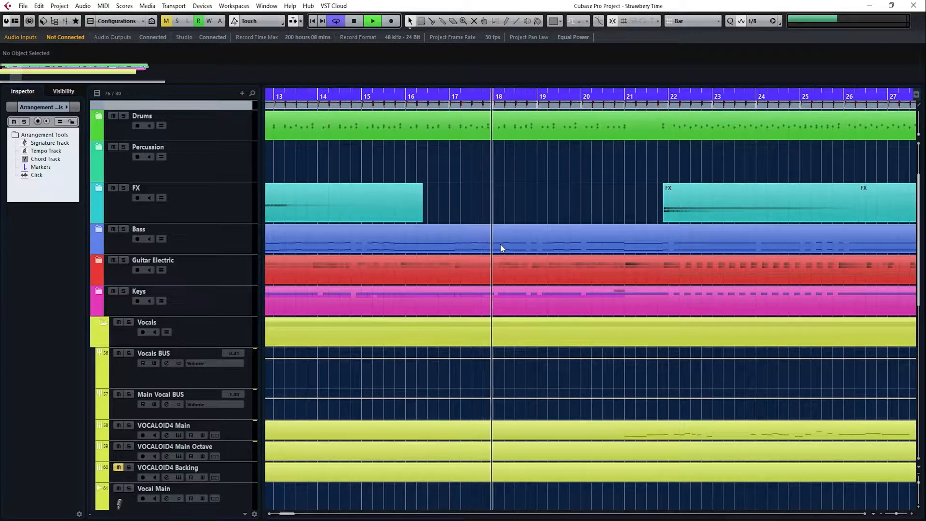
{"action": "left_click", "coordinate": [608, 434]}
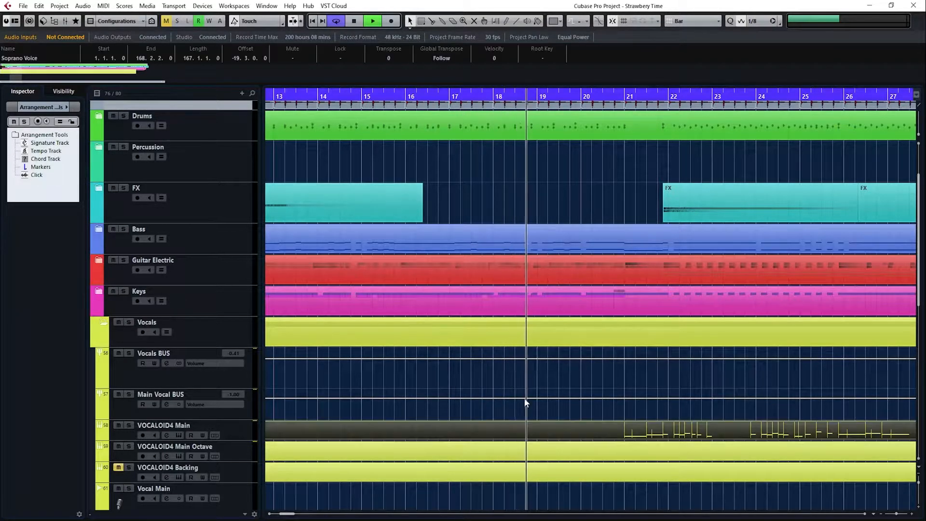
{"action": "left_click", "coordinate": [103, 6]}
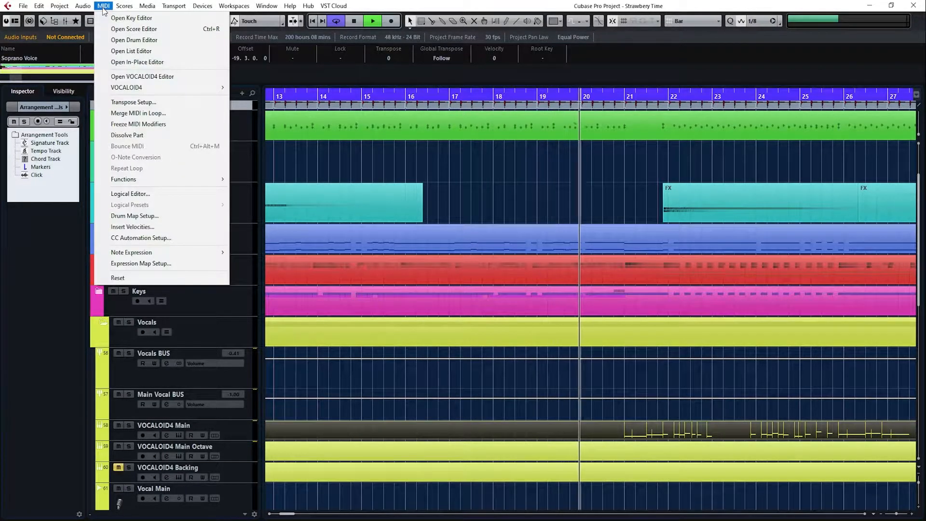
{"action": "left_click", "coordinate": [160, 76]}
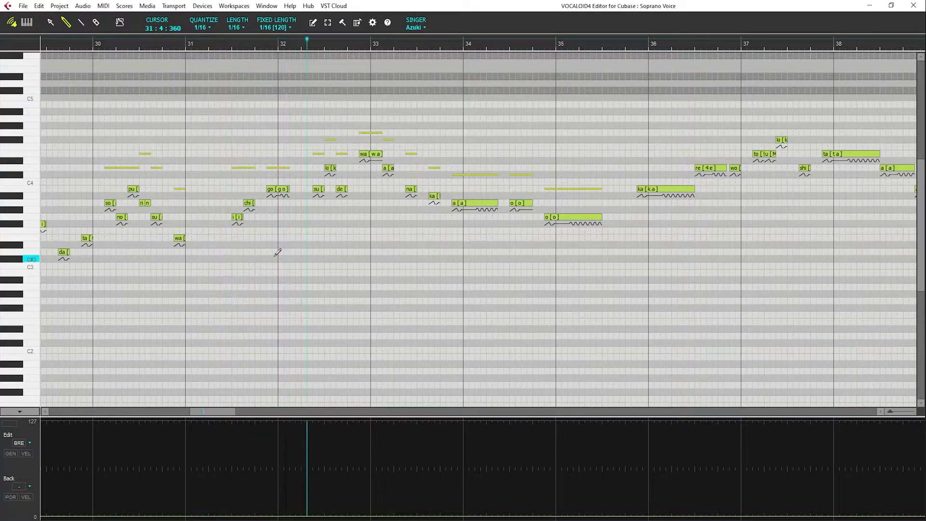
{"action": "left_click", "coordinate": [912, 10]}
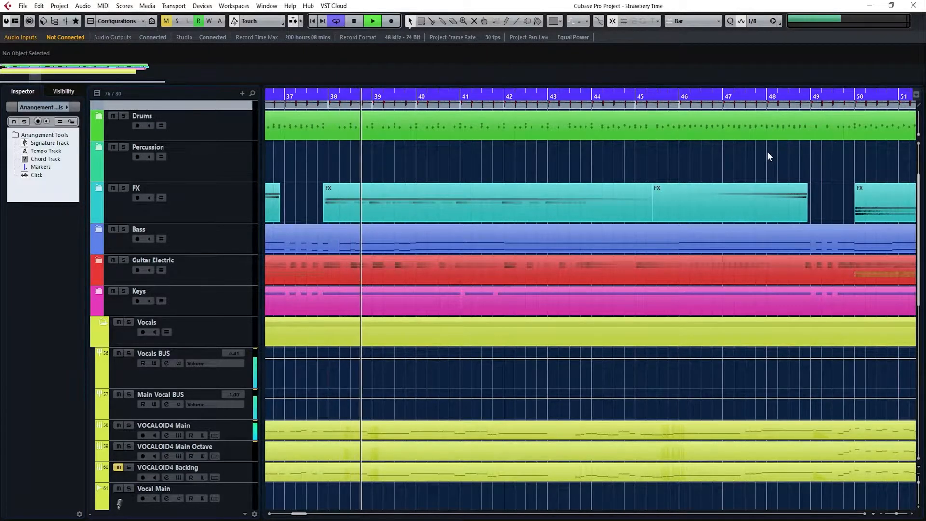
Look through the vocal, backing vocal and master tracks further down the project during playback
{"action": "scroll", "coordinate": [768, 151], "scroll_direction": "down", "scroll_amount": 4}
{"action": "scroll", "coordinate": [768, 152], "scroll_direction": "down", "scroll_amount": 6}
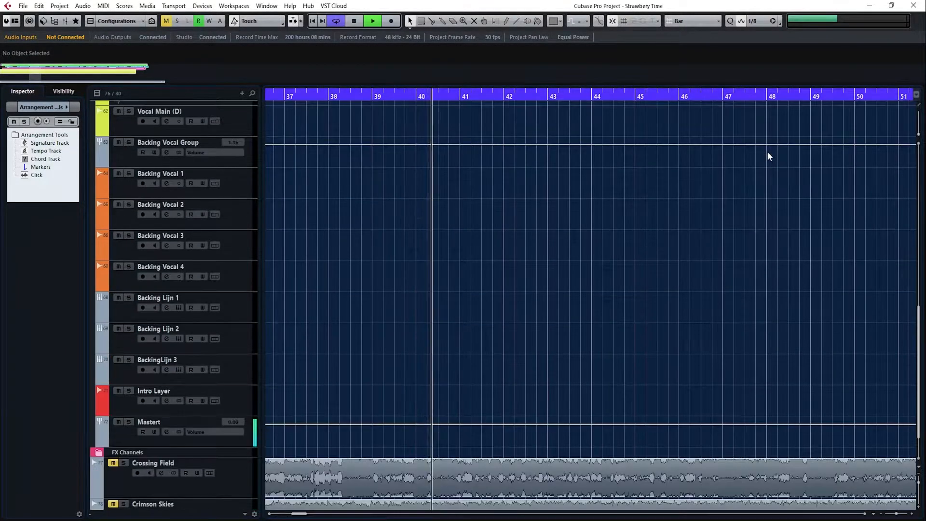
{"action": "scroll", "coordinate": [768, 152], "scroll_direction": "up", "scroll_amount": 6}
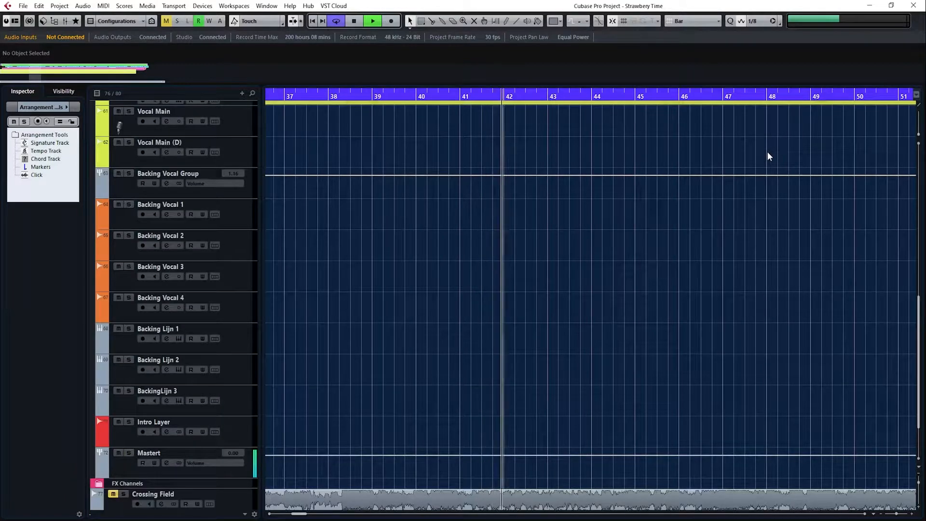
{"action": "scroll", "coordinate": [768, 152], "scroll_direction": "up", "scroll_amount": 5}
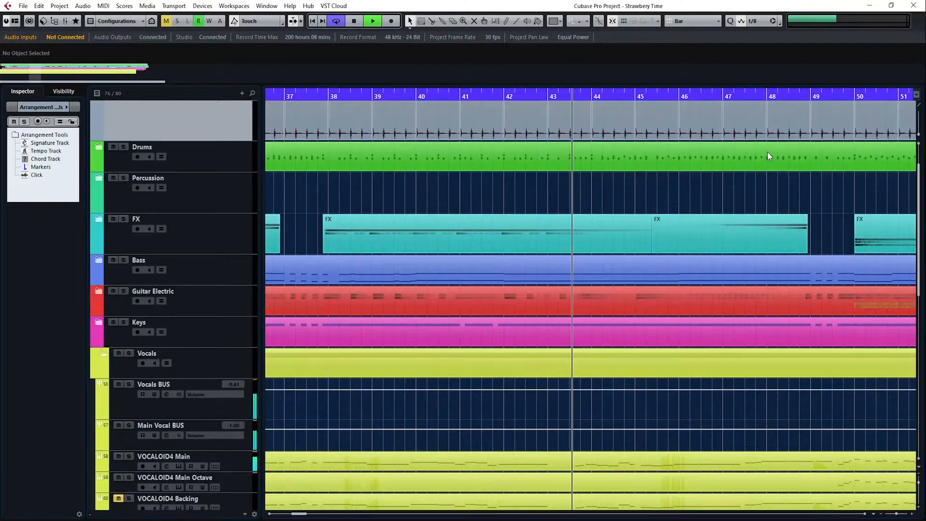
Expand the Drums, Guitar Electric, Bass, FX and Percussion folders to show their tracks
{"action": "scroll", "coordinate": [768, 152], "scroll_direction": "down", "scroll_amount": 2}
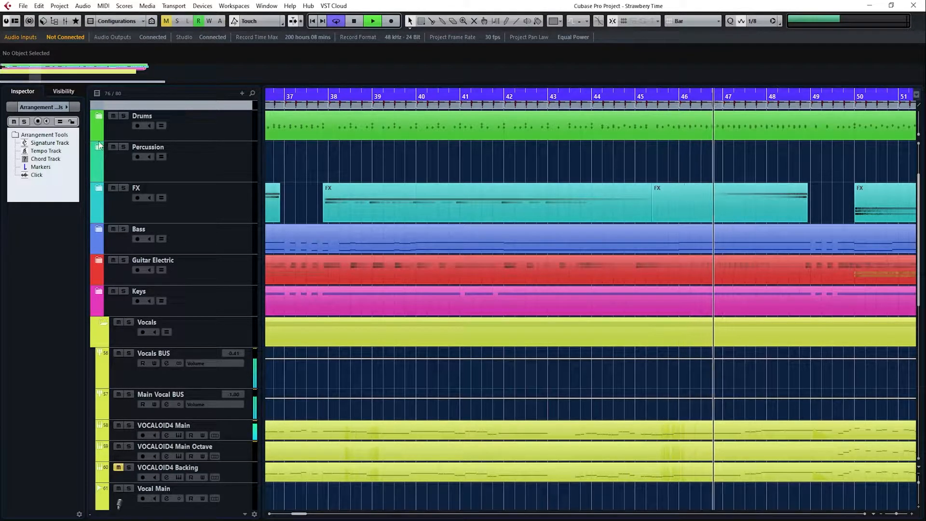
{"action": "left_click", "coordinate": [99, 118]}
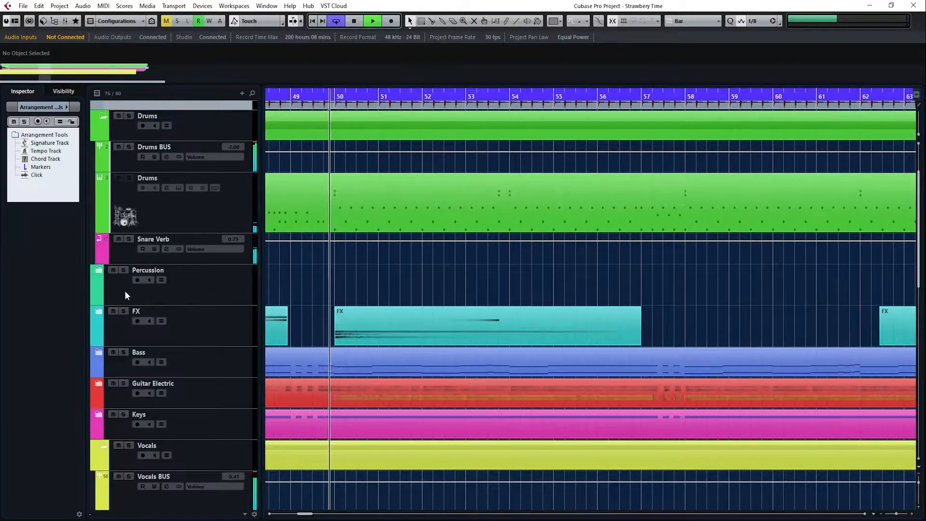
{"action": "scroll", "coordinate": [386, 273], "scroll_direction": "down", "scroll_amount": 3}
{"action": "scroll", "coordinate": [386, 271], "scroll_direction": "down", "scroll_amount": 2}
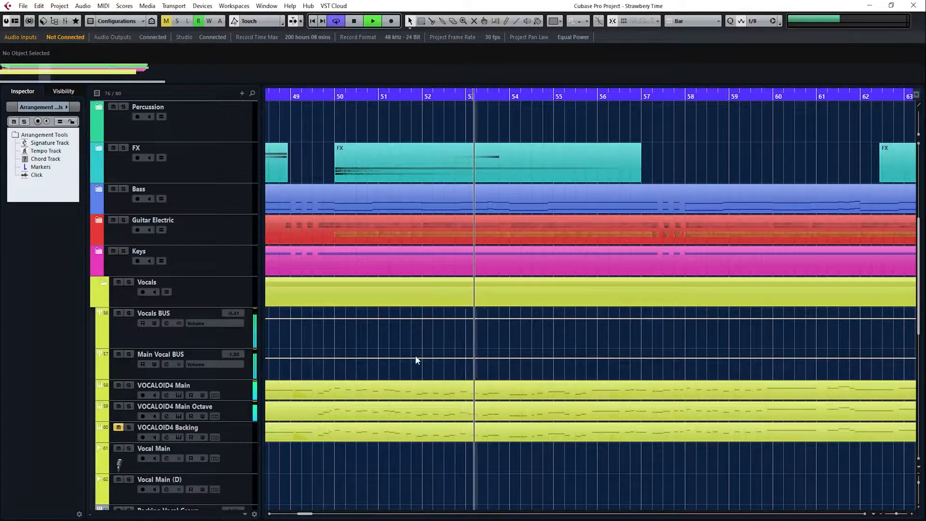
{"action": "scroll", "coordinate": [414, 356], "scroll_direction": "up", "scroll_amount": 2}
{"action": "left_click", "coordinate": [99, 302]}
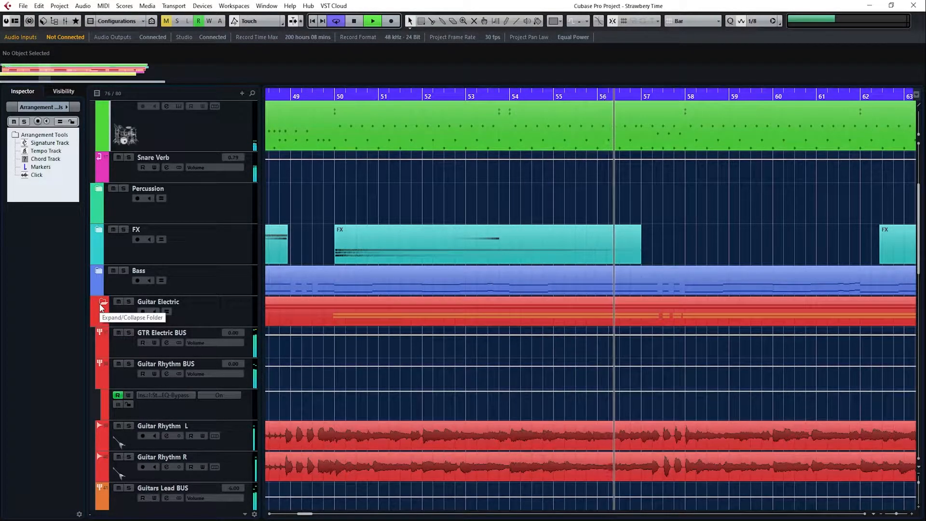
{"action": "left_click", "coordinate": [99, 271]}
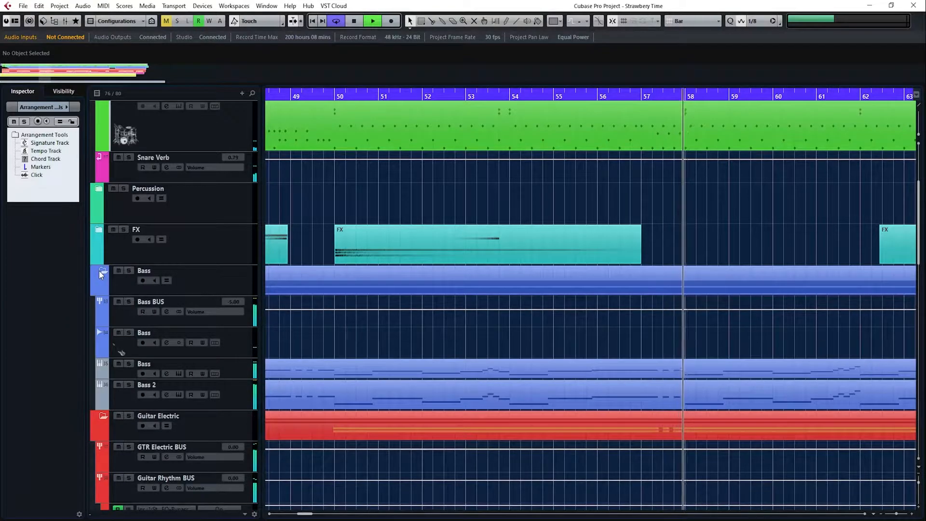
{"action": "left_click", "coordinate": [99, 231]}
{"action": "left_click", "coordinate": [100, 189]}
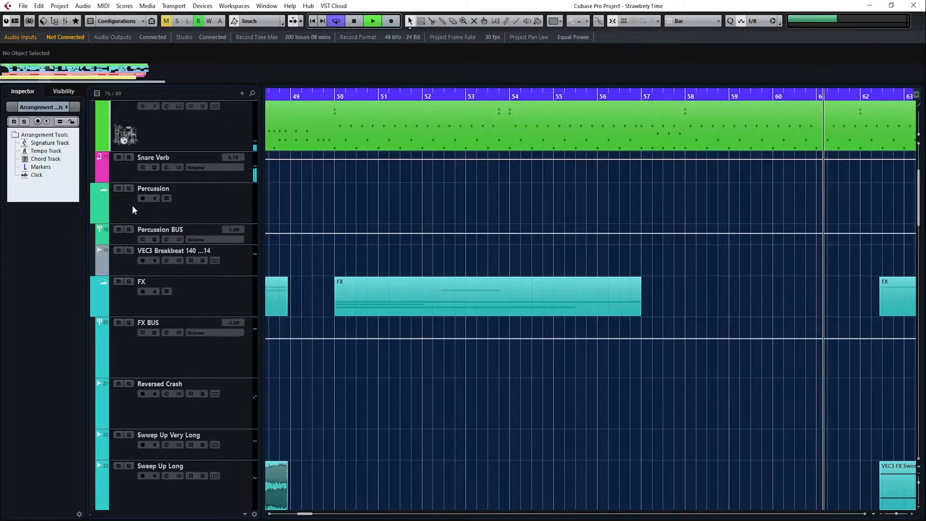
Examine the sweep and impact tracks inside the FX folder down to the bass tracks, and stop playback
{"action": "scroll", "coordinate": [651, 259], "scroll_direction": "down", "scroll_amount": 2}
{"action": "scroll", "coordinate": [641, 271], "scroll_direction": "up", "scroll_amount": 4}
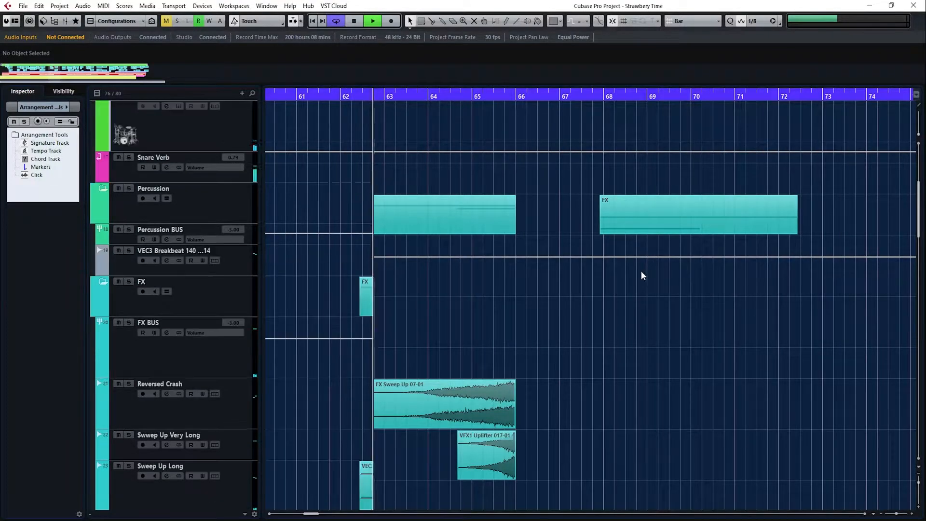
{"action": "scroll", "coordinate": [641, 270], "scroll_direction": "down", "scroll_amount": 4}
{"action": "scroll", "coordinate": [641, 271], "scroll_direction": "down", "scroll_amount": 4}
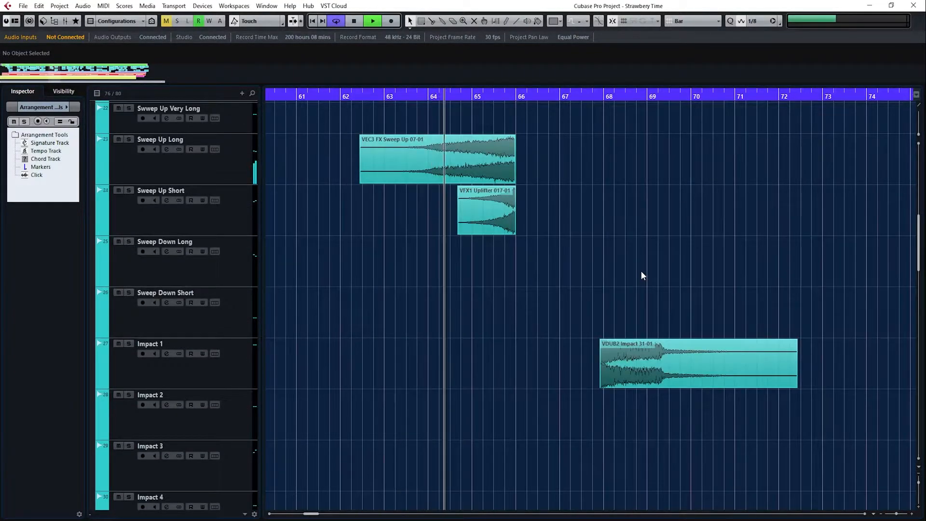
{"action": "scroll", "coordinate": [575, 207], "scroll_direction": "down", "scroll_amount": 6}
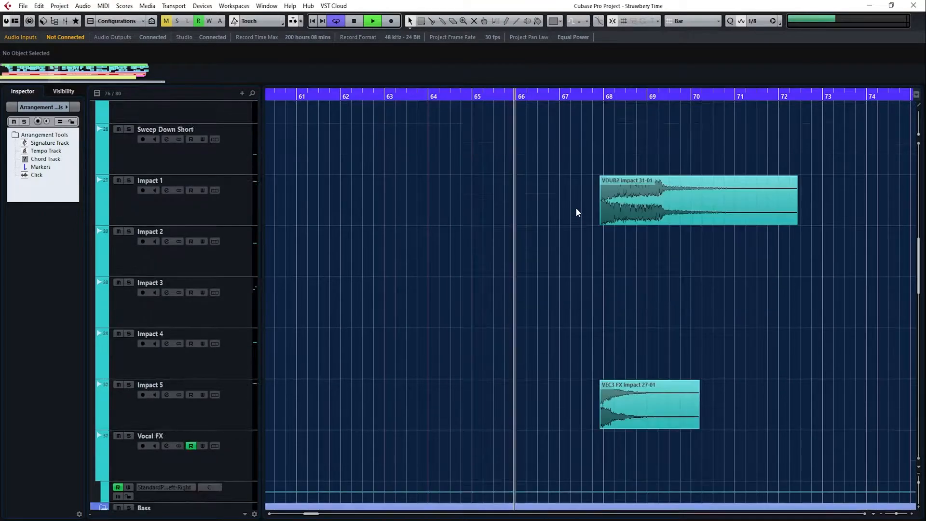
{"action": "scroll", "coordinate": [576, 212], "scroll_direction": "down", "scroll_amount": 3}
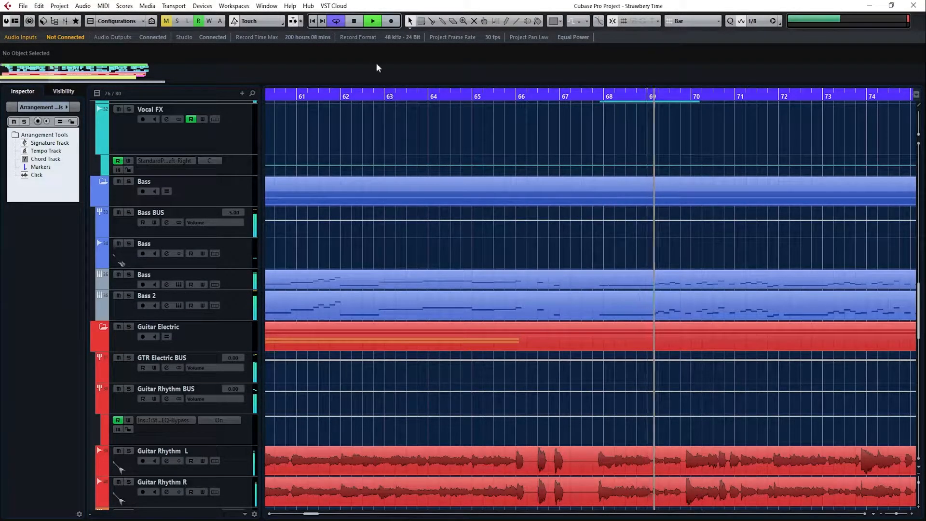
{"action": "left_click", "coordinate": [353, 27]}
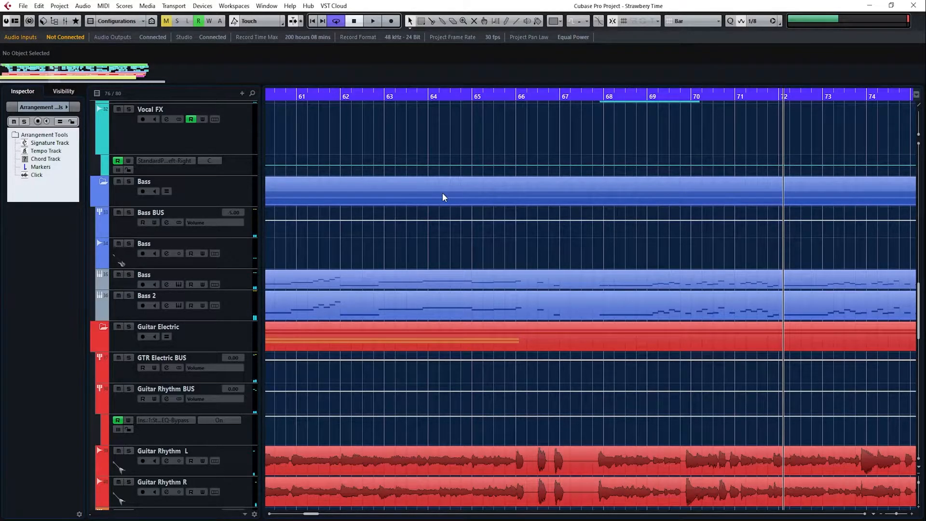
Review the arrangement around bars 61 to 74 across the drums, FX, bass, guitar, keys and vocal tracks
{"action": "scroll", "coordinate": [441, 236], "scroll_direction": "up", "scroll_amount": 8}
{"action": "scroll", "coordinate": [442, 242], "scroll_direction": "up", "scroll_amount": 10}
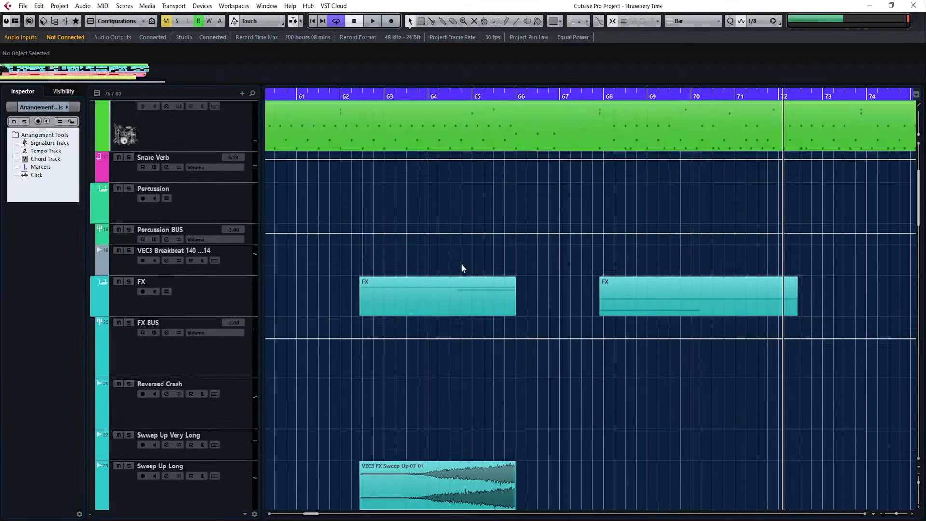
{"action": "scroll", "coordinate": [545, 295], "scroll_direction": "down", "scroll_amount": 18}
{"action": "scroll", "coordinate": [418, 372], "scroll_direction": "down", "scroll_amount": 3}
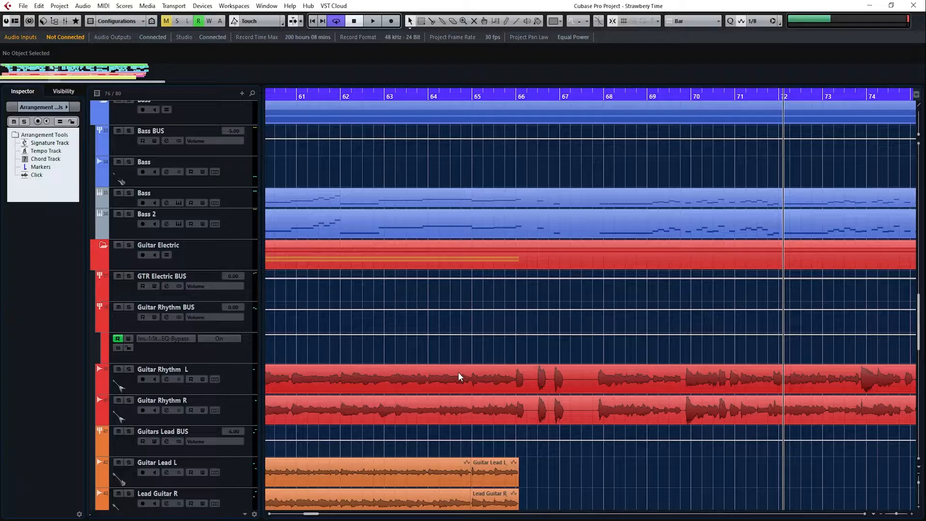
{"action": "scroll", "coordinate": [467, 376], "scroll_direction": "up", "scroll_amount": 3}
{"action": "scroll", "coordinate": [465, 354], "scroll_direction": "down", "scroll_amount": 6}
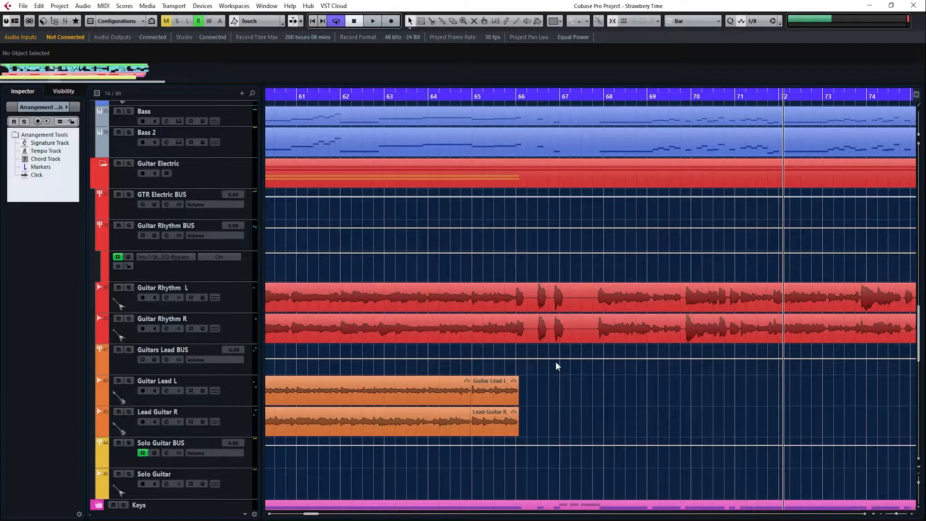
{"action": "scroll", "coordinate": [557, 366], "scroll_direction": "down", "scroll_amount": 6}
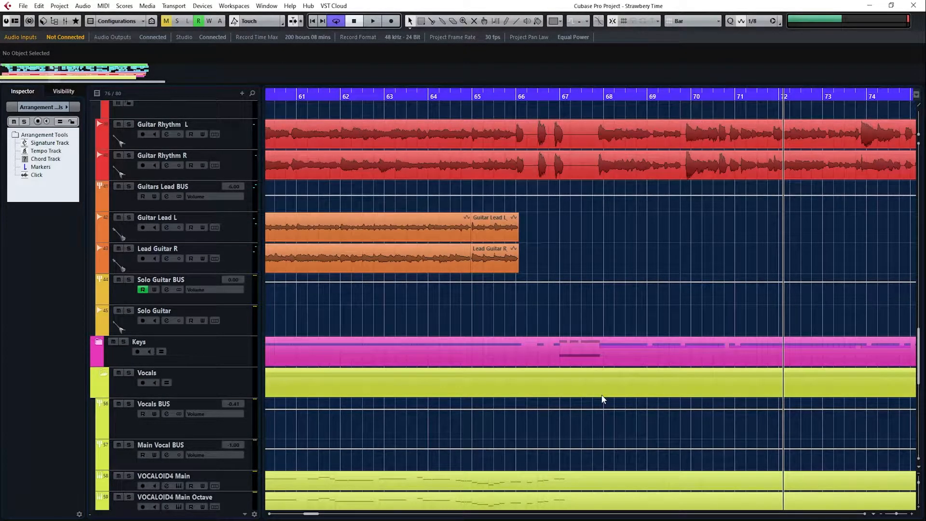
{"action": "scroll", "coordinate": [602, 399], "scroll_direction": "down", "scroll_amount": 3}
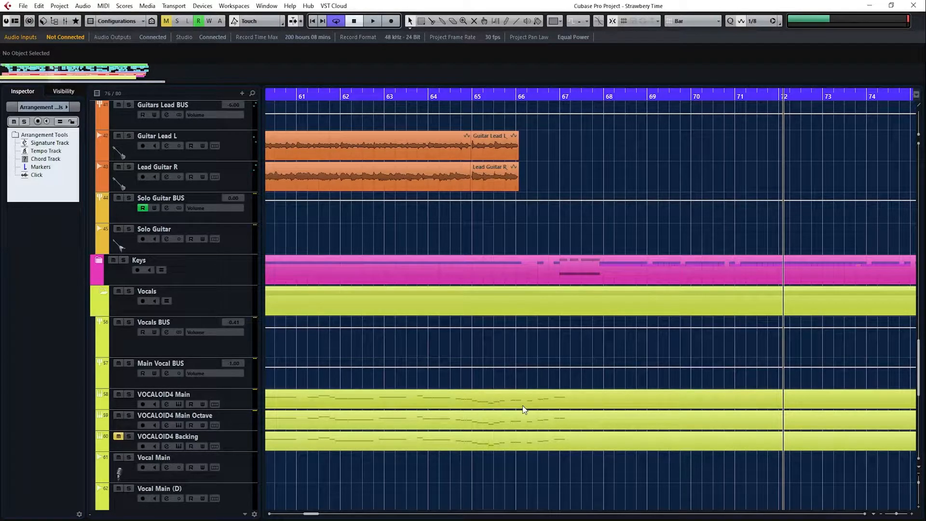
{"action": "scroll", "coordinate": [524, 409], "scroll_direction": "down", "scroll_amount": 3}
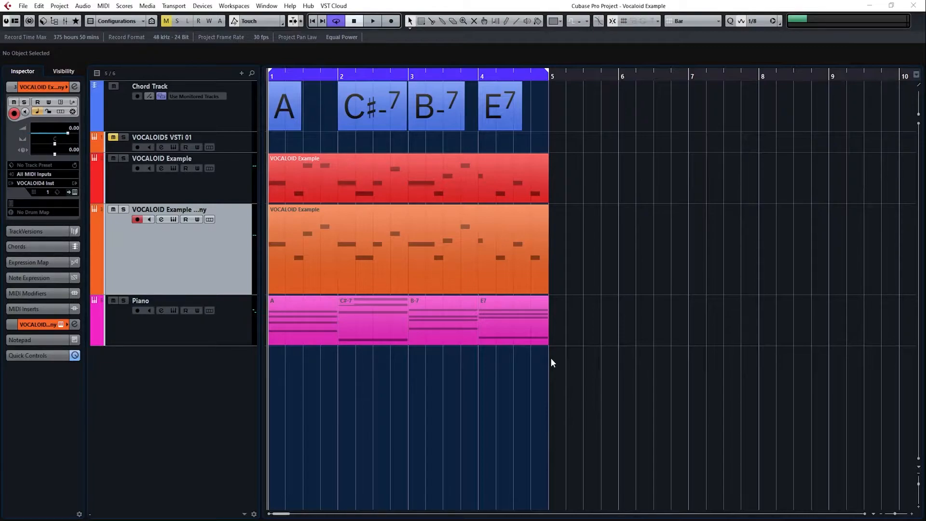
Add an Arranger track to the Vocaloid Example project and toggle its arranger mode and Arranger Editor
{"action": "left_click", "coordinate": [61, 7]}
{"action": "mouse_move", "coordinate": [169, 16]}
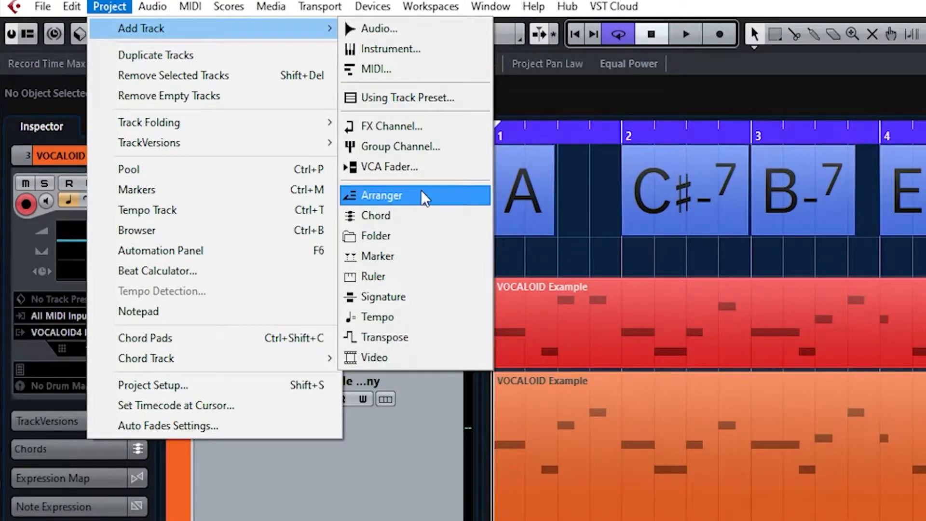
{"action": "left_click", "coordinate": [423, 195]}
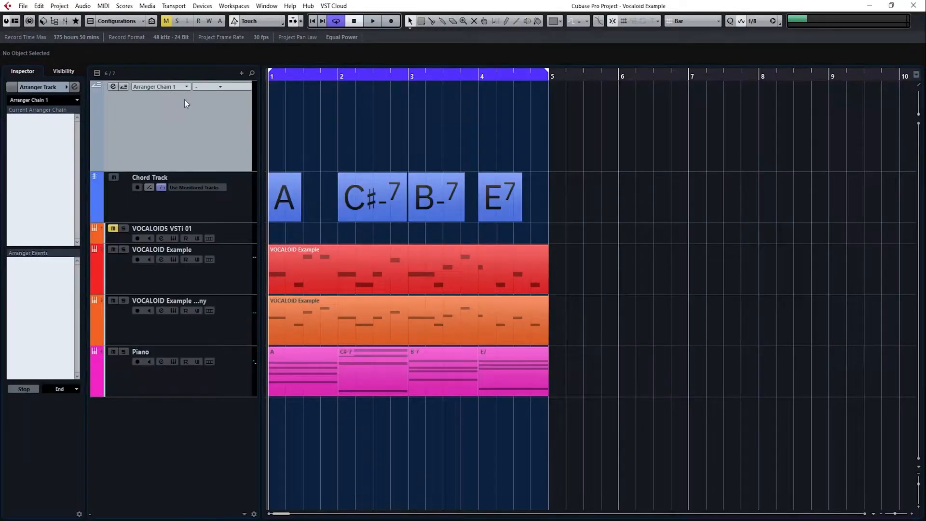
{"action": "left_click", "coordinate": [121, 87]}
{"action": "left_click", "coordinate": [114, 88]}
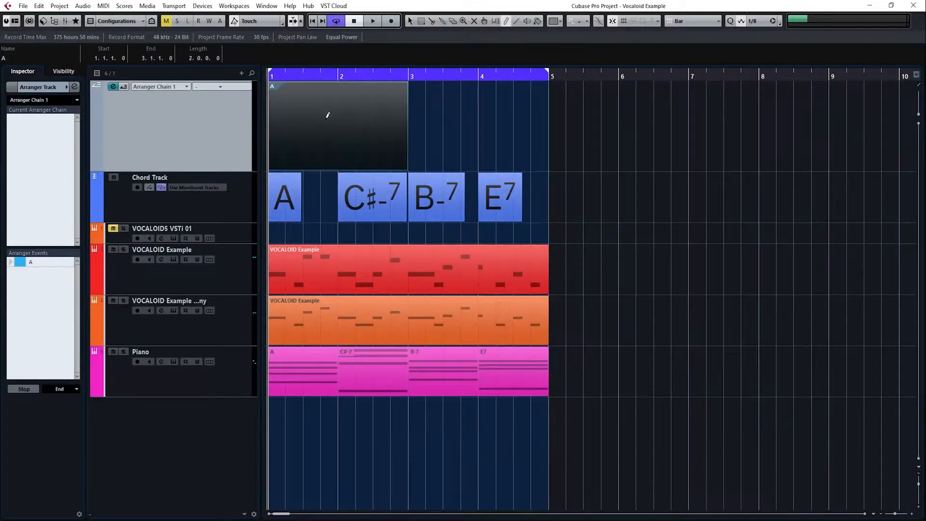
Draw a second arranger event from bar 2 to bar 5 and move it to start at bar 5
{"action": "left_click_drag", "start_coordinate": [328, 114], "coordinate": [530, 111]}
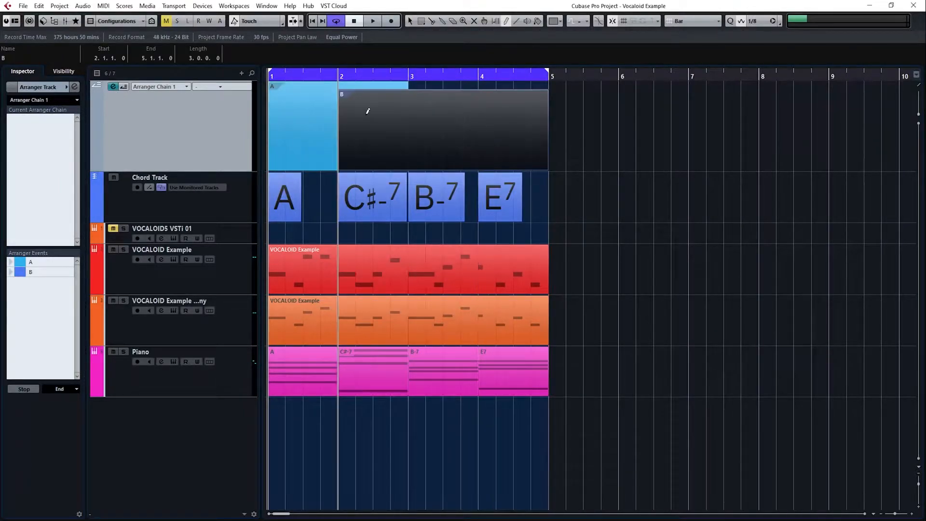
{"action": "right_click", "coordinate": [311, 112]}
{"action": "left_click", "coordinate": [311, 113]}
{"action": "left_click_drag", "start_coordinate": [366, 124], "coordinate": [577, 126]}
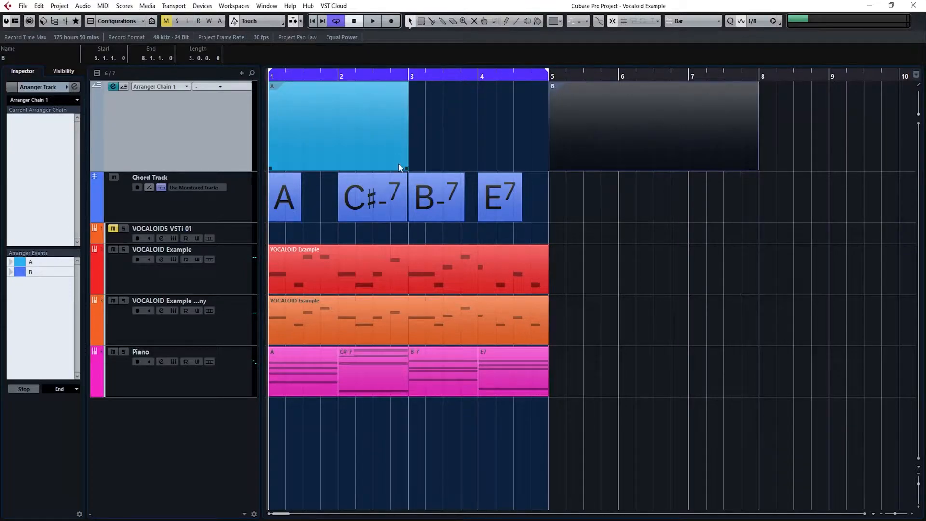
Extend the first arranger event to bar 5 and name the two events A Intro and Verse
{"action": "left_click_drag", "start_coordinate": [407, 168], "coordinate": [548, 168]}
{"action": "type", "text": "A Intro"}
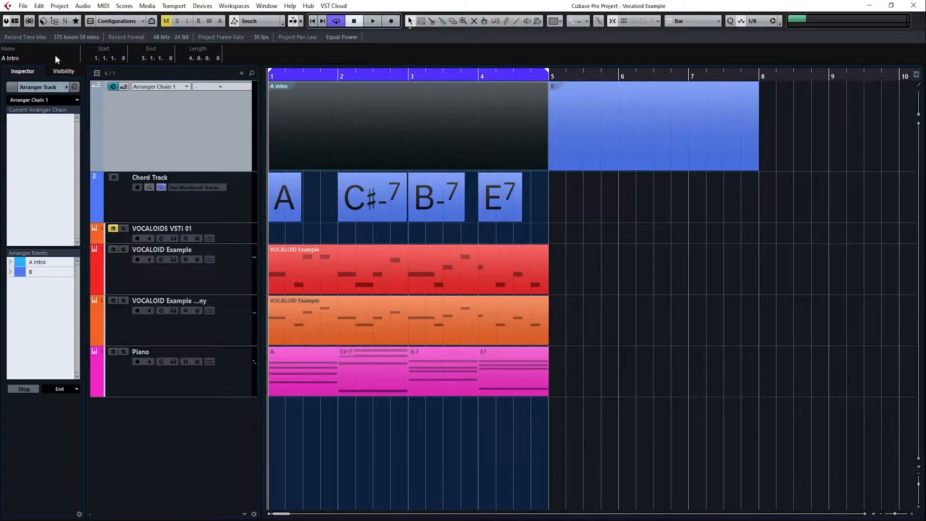
{"action": "key", "text": "Right"}
{"action": "type", "text": "Verse"}
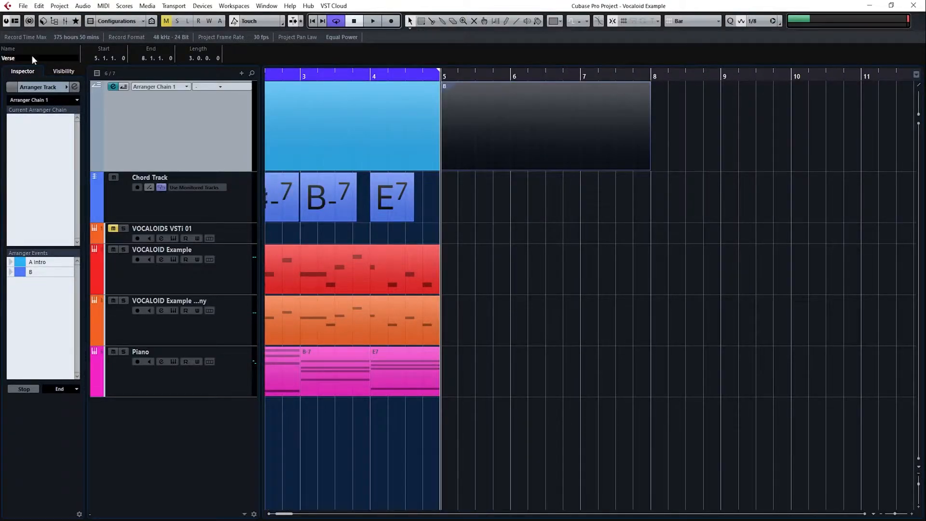
{"action": "key", "text": "Return"}
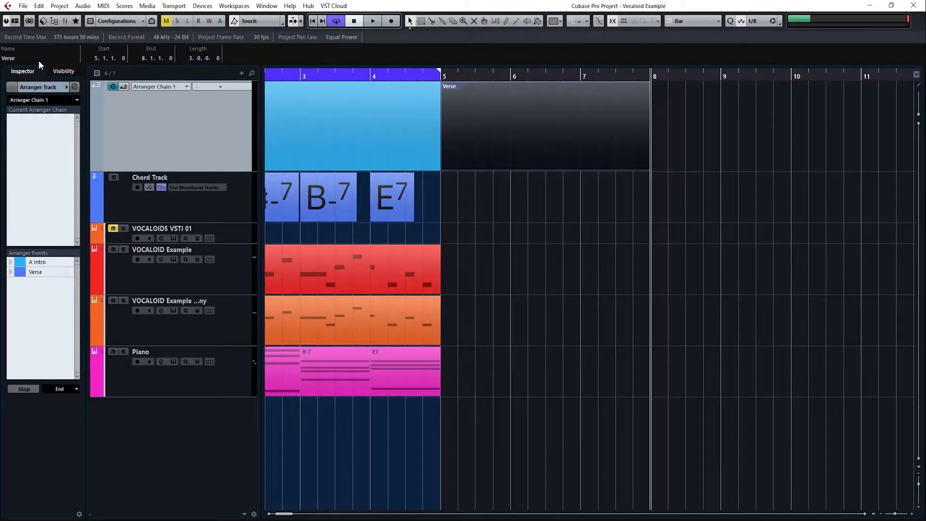
Duplicate the Verse event at bars 8 and 11, naming the three events B Verse, C Prechorus and D Chorus
{"action": "right_click", "coordinate": [663, 137]}
{"action": "key", "text": "ctrl+d"}
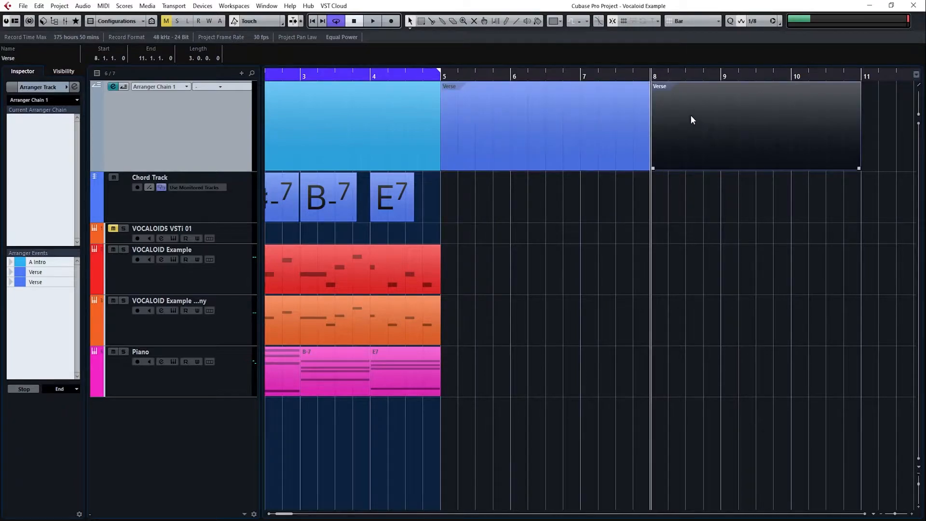
{"action": "type", "text": "Pre"}
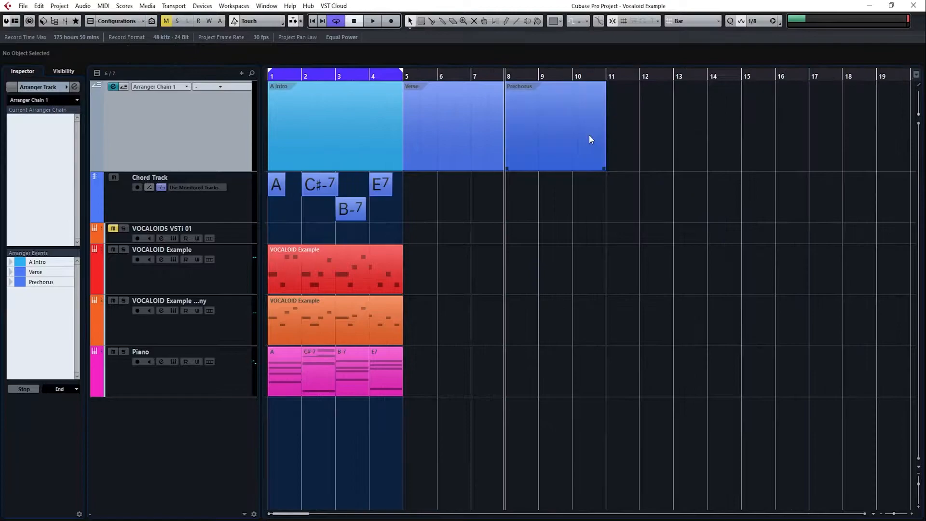
{"action": "left_click_drag", "start_coordinate": [575, 147], "coordinate": [681, 149]}
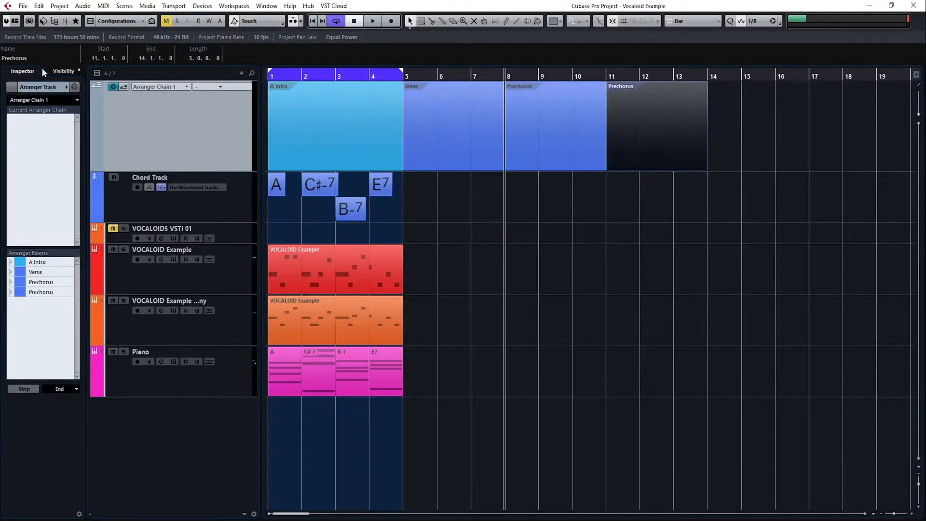
{"action": "left_click", "coordinate": [12, 60]}
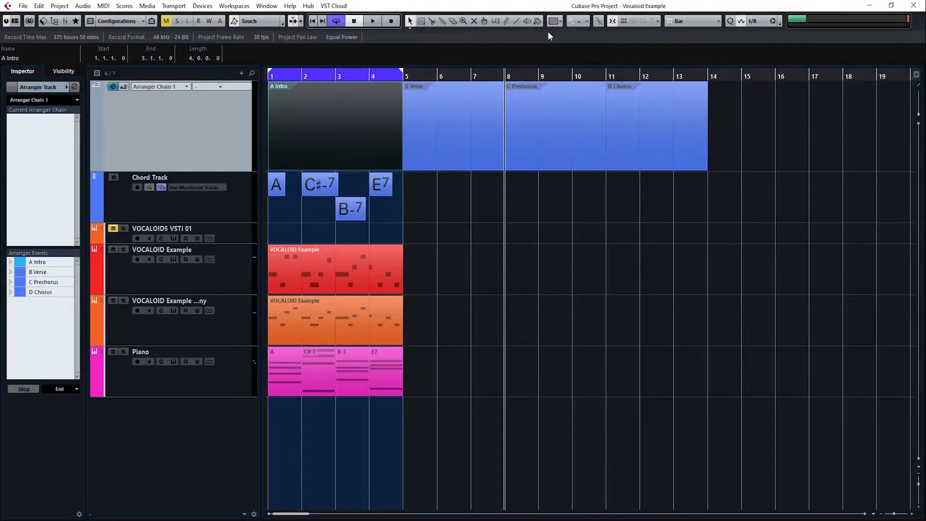
Color the A Intro arranger event red, B Verse gold and C Prechorus green
{"action": "left_click", "coordinate": [560, 24]}
{"action": "left_click", "coordinate": [560, 46]}
{"action": "left_click", "coordinate": [473, 118]}
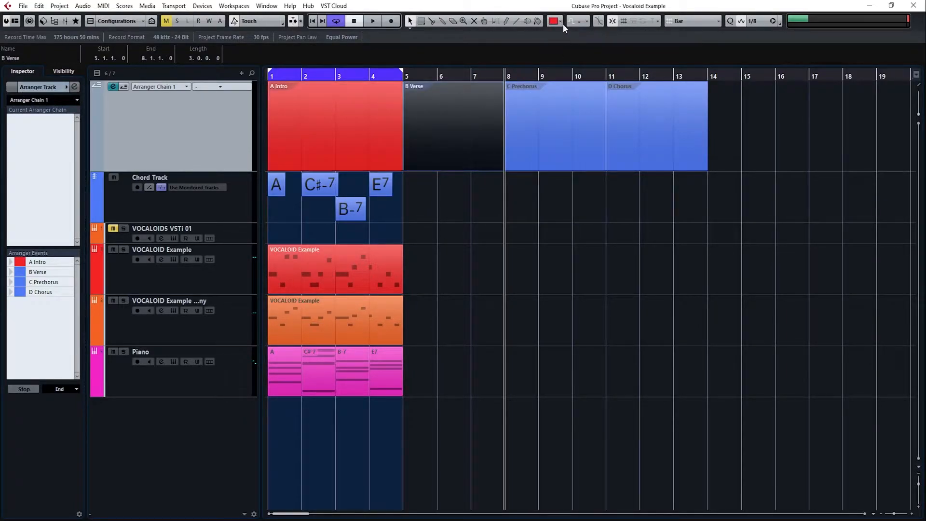
{"action": "left_click", "coordinate": [560, 24]}
{"action": "left_click", "coordinate": [562, 65]}
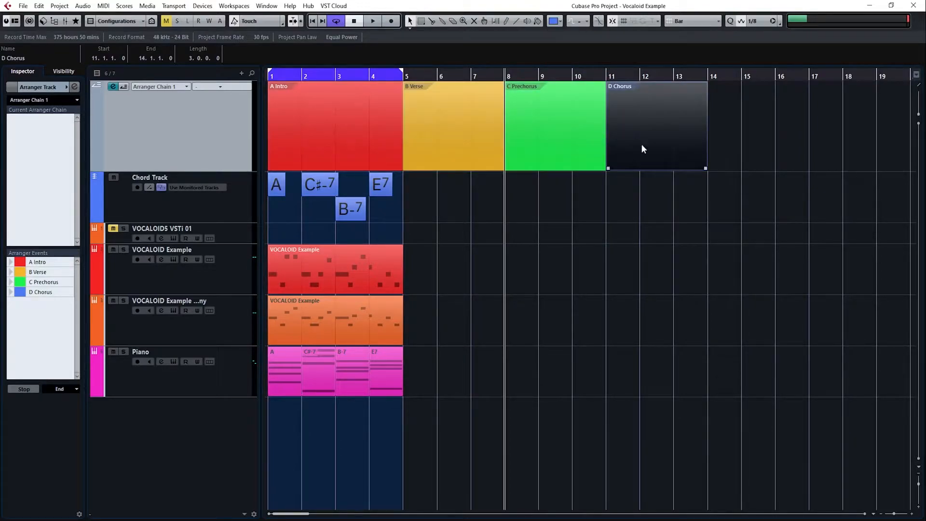
{"action": "left_click", "coordinate": [470, 188]}
{"action": "left_click", "coordinate": [307, 112]}
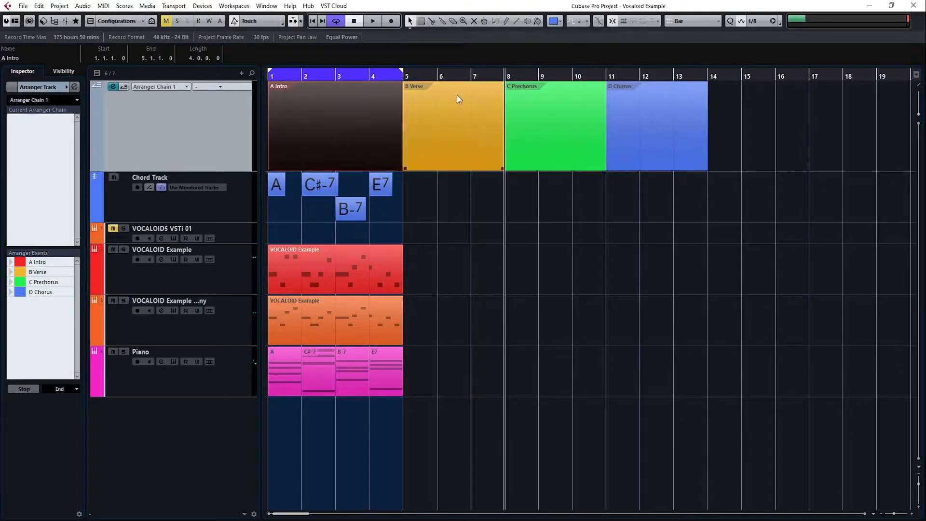
Move the C Prechorus and D Chorus events to start from bar 17 and extend B Verse to bar 16
{"action": "left_click_drag", "start_coordinate": [695, 234], "coordinate": [895, 137]}
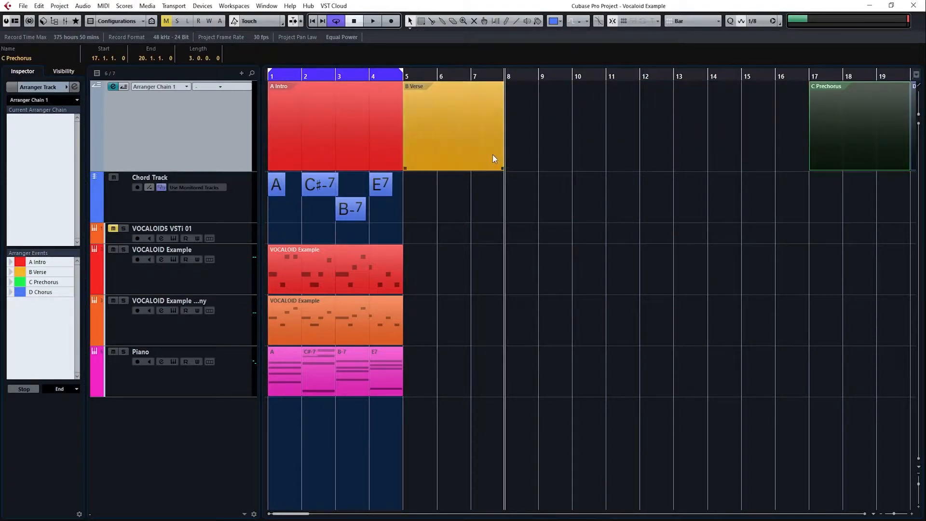
{"action": "left_click_drag", "start_coordinate": [503, 167], "coordinate": [816, 175]}
{"action": "key", "text": "l"}
{"action": "key", "text": "space"}
{"action": "key", "text": "space"}
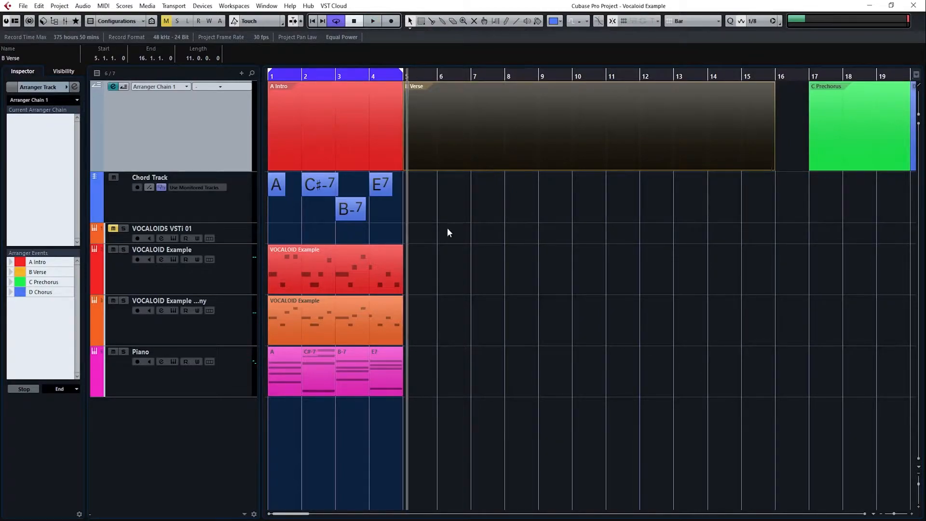
Repeat the four-bar piano pattern up to bar 21, end B Verse there and start C Prechorus at bar 21
{"action": "left_click", "coordinate": [447, 228]}
{"action": "left_click_drag", "start_coordinate": [462, 403], "coordinate": [285, 363]}
{"action": "left_click_drag", "start_coordinate": [284, 364], "coordinate": [688, 372]}
{"action": "left_click_drag", "start_coordinate": [688, 372], "coordinate": [824, 373]}
{"action": "scroll", "coordinate": [299, 515], "scroll_direction": "right", "scroll_amount": 2}
{"action": "left_click_drag", "start_coordinate": [314, 516], "coordinate": [320, 515]}
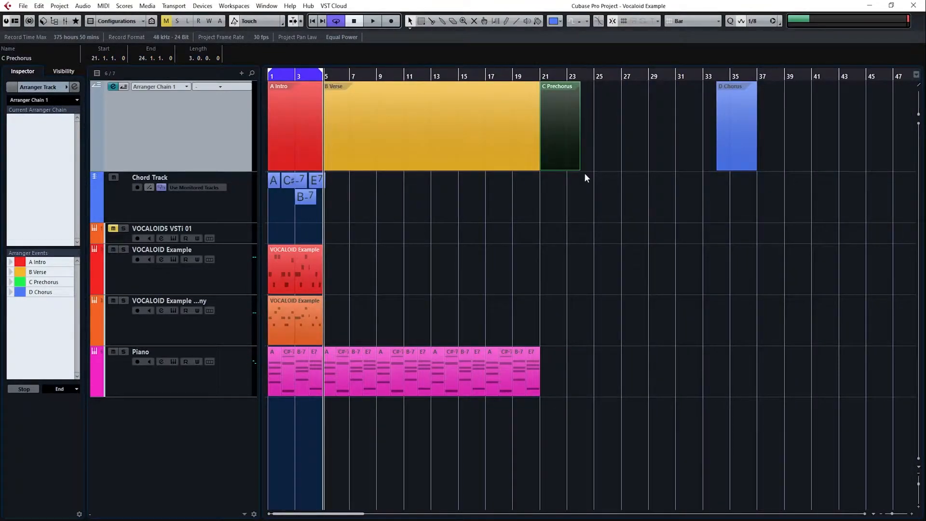
Color the verse's piano parts gold and extend the C Prechorus event to bar 28
{"action": "key", "text": "h"}
{"action": "key", "text": "h"}
{"action": "key", "text": "h"}
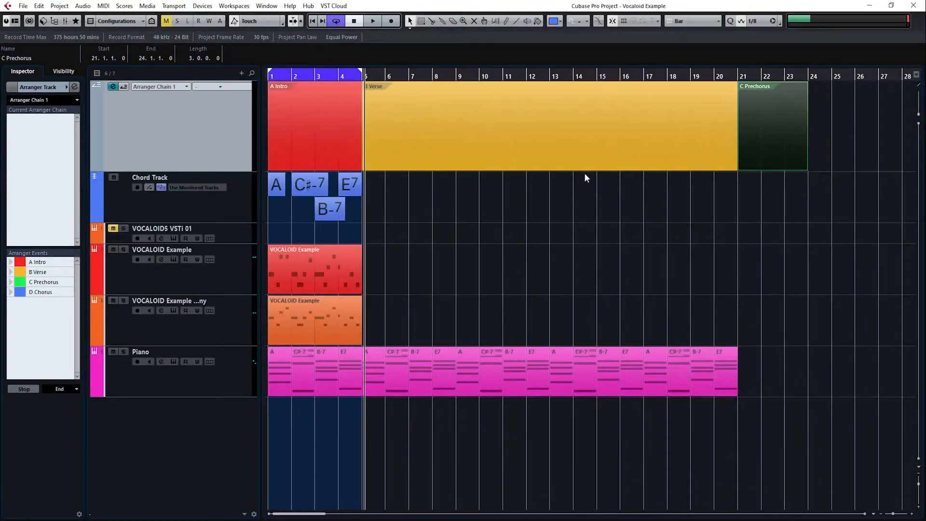
{"action": "left_click", "coordinate": [745, 393]}
{"action": "left_click_drag", "start_coordinate": [584, 164], "coordinate": [669, 164]}
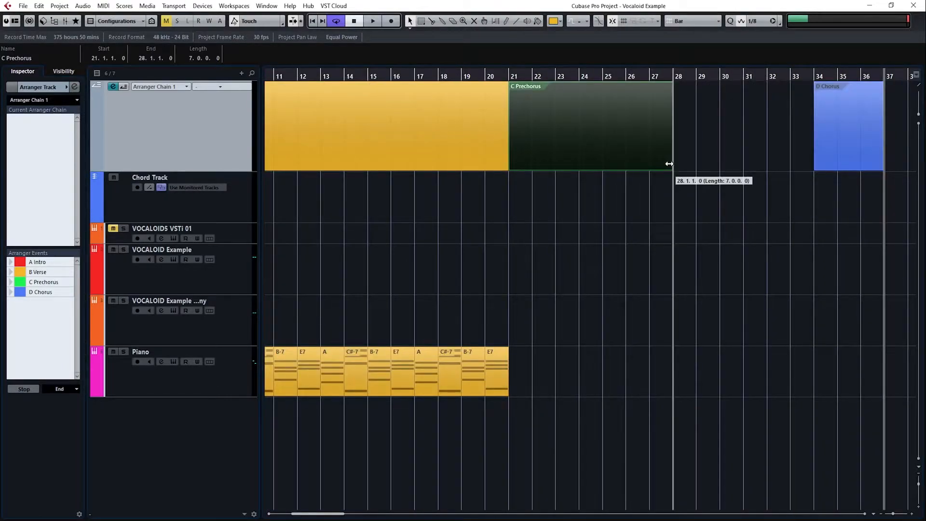
{"action": "left_click", "coordinate": [580, 242]}
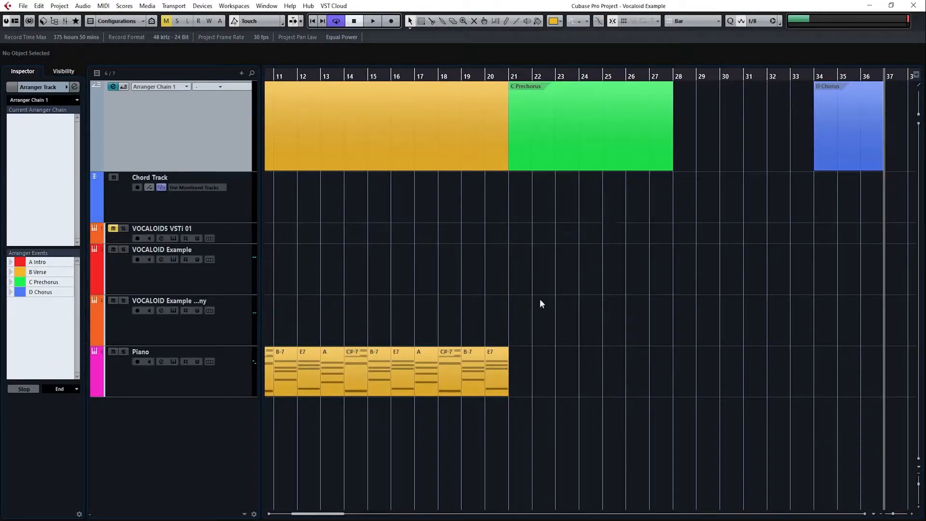
Fill bars 21 to 29 with duplicated piano parts colored Malchite and extend C Prechorus to bar 29
{"action": "left_click_drag", "start_coordinate": [547, 413], "coordinate": [516, 367]}
{"action": "key", "text": "ctrl+d"}
{"action": "left_click_drag", "start_coordinate": [672, 168], "coordinate": [693, 173]}
{"action": "left_click_drag", "start_coordinate": [732, 306], "coordinate": [523, 412]}
{"action": "left_click", "coordinate": [559, 20]}
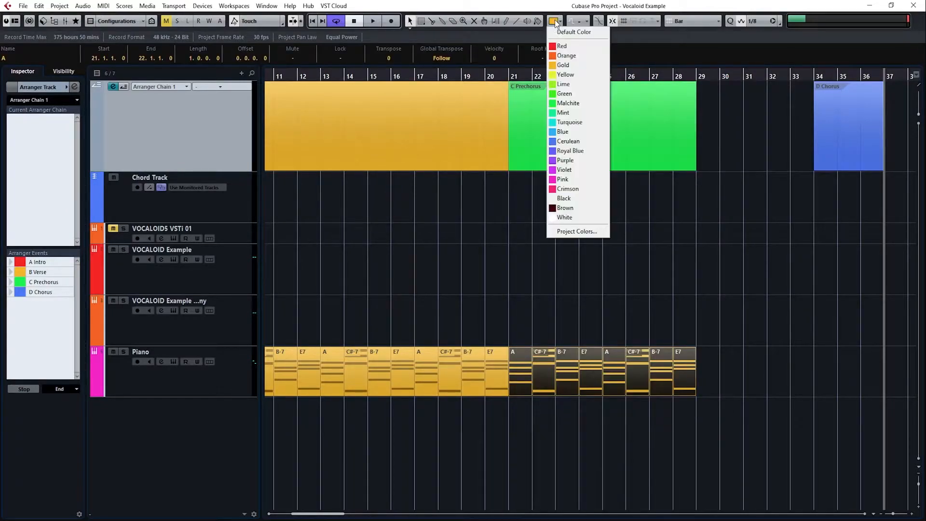
{"action": "left_click", "coordinate": [587, 103]}
Move D Chorus to bar 29 and fill bars 29 to 45 with duplicated piano parts colored blue
{"action": "left_click_drag", "start_coordinate": [861, 133], "coordinate": [745, 131]}
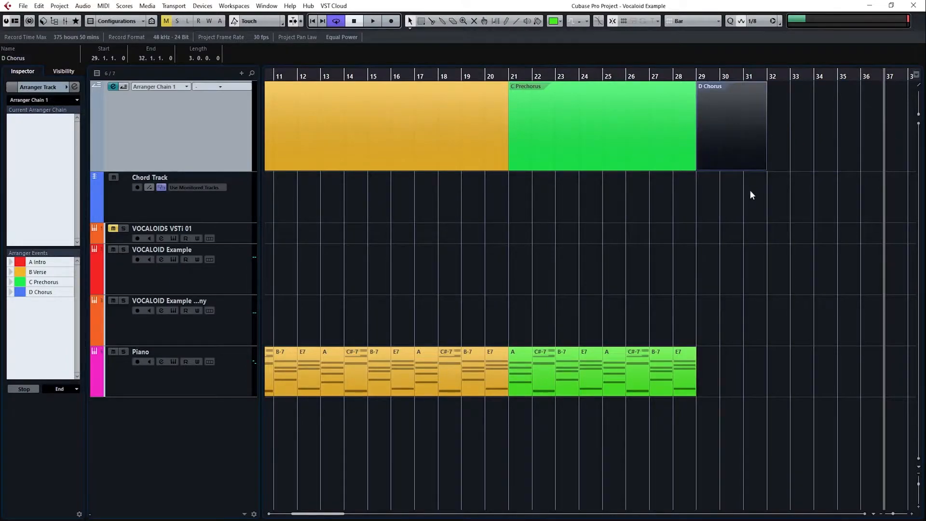
{"action": "left_click_drag", "start_coordinate": [318, 513], "coordinate": [332, 513]}
{"action": "left_click_drag", "start_coordinate": [660, 417], "coordinate": [708, 371]}
{"action": "left_click_drag", "start_coordinate": [915, 425], "coordinate": [515, 344]}
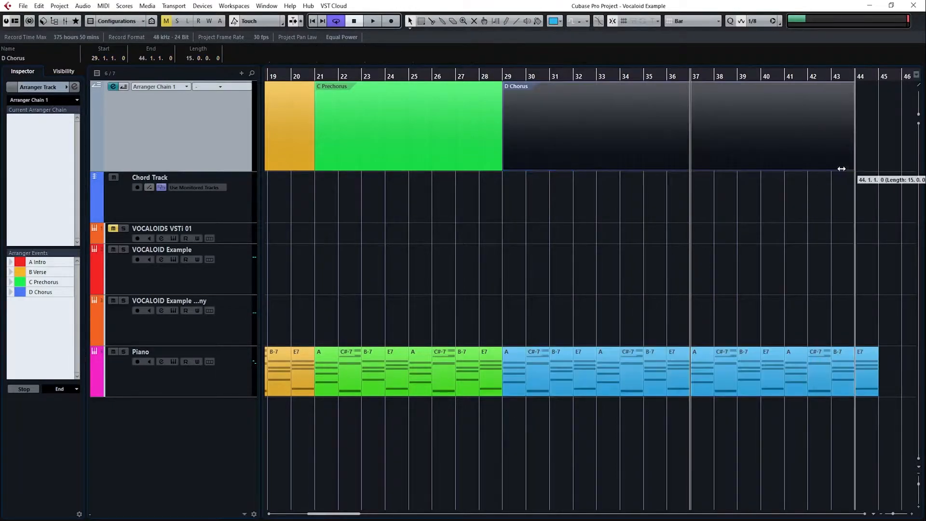
Extend the D Chorus event and the cycle range to bar 45
{"action": "left_click_drag", "start_coordinate": [842, 166], "coordinate": [866, 171]}
{"action": "left_click_drag", "start_coordinate": [867, 171], "coordinate": [866, 172]}
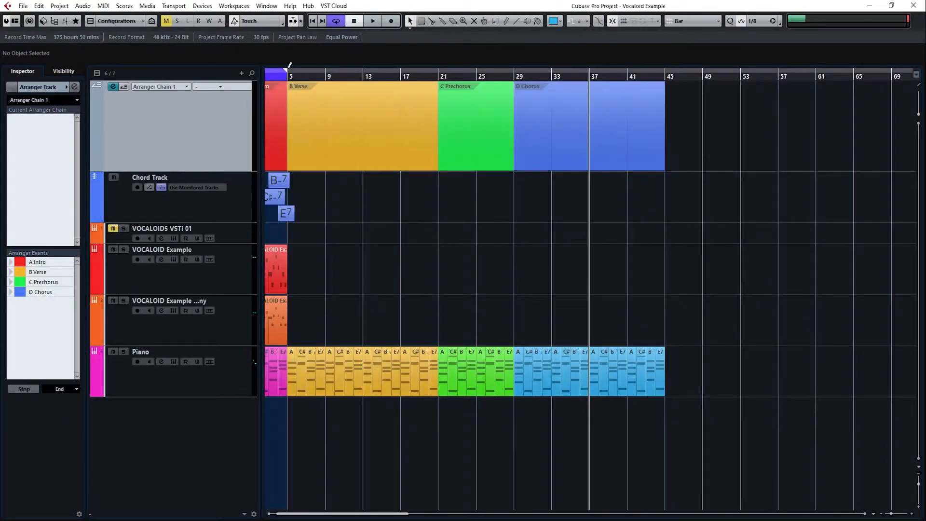
{"action": "left_click_drag", "start_coordinate": [288, 71], "coordinate": [665, 93]}
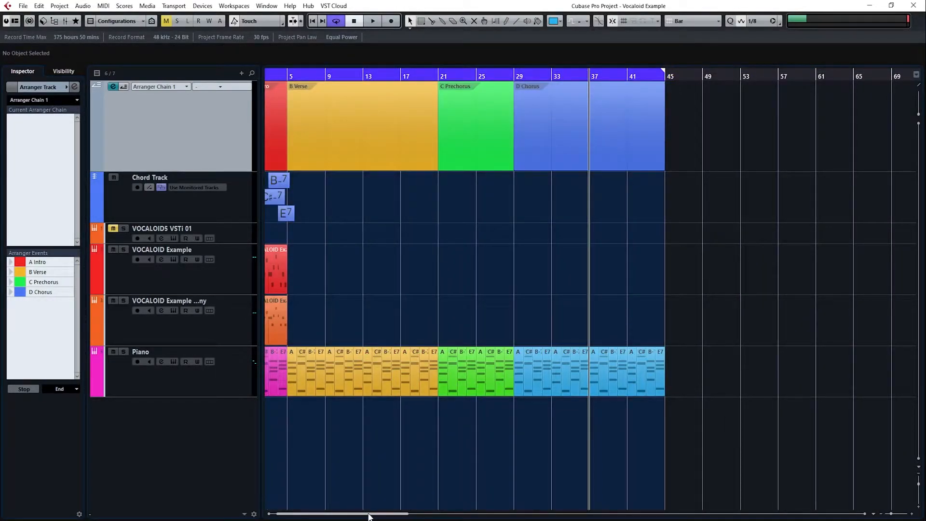
{"action": "left_click_drag", "start_coordinate": [372, 514], "coordinate": [333, 512]}
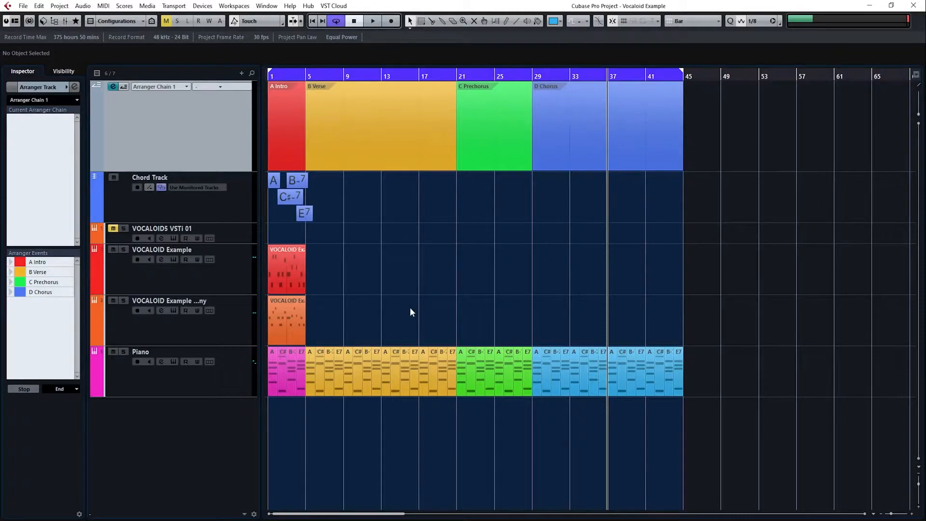
Display the Transport panel and hide it again
{"action": "key", "text": "F2"}
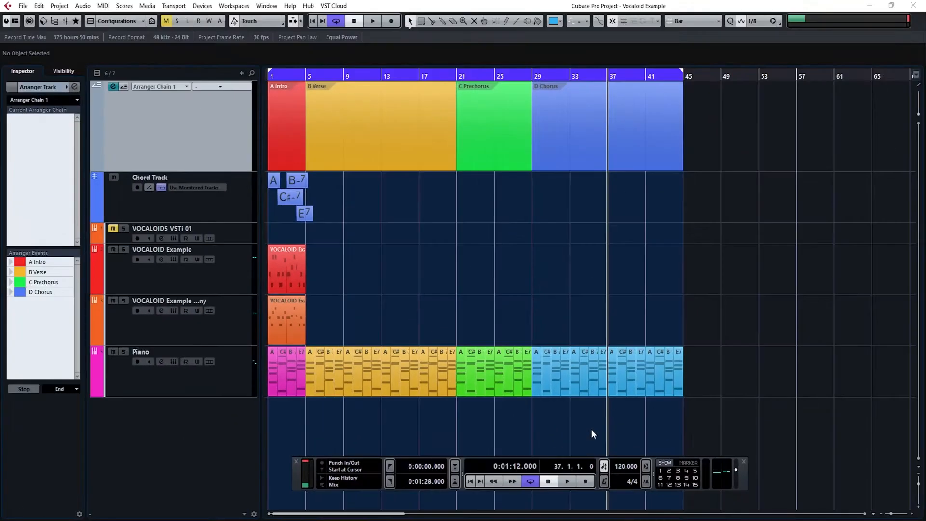
{"action": "key", "text": "F2"}
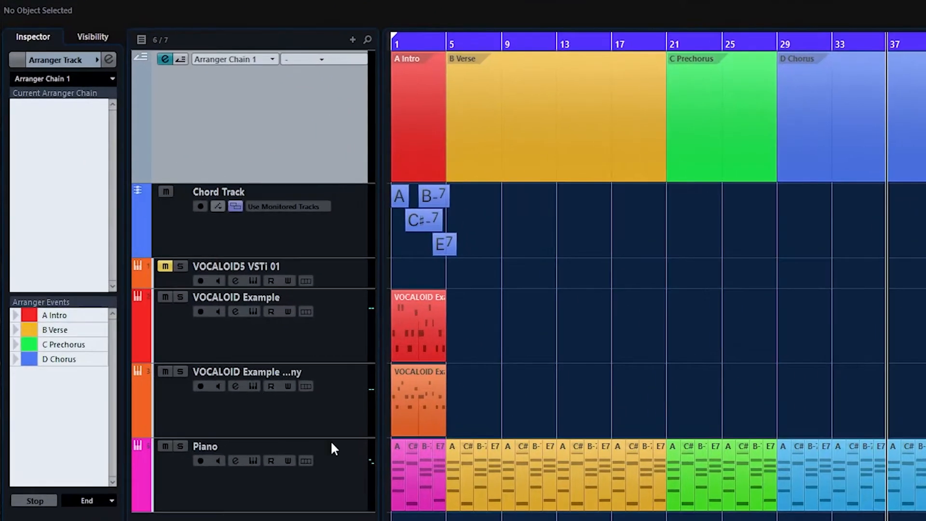
Rename the VOCALOID Example track as VOCALOID Main
{"action": "left_click", "coordinate": [333, 449]}
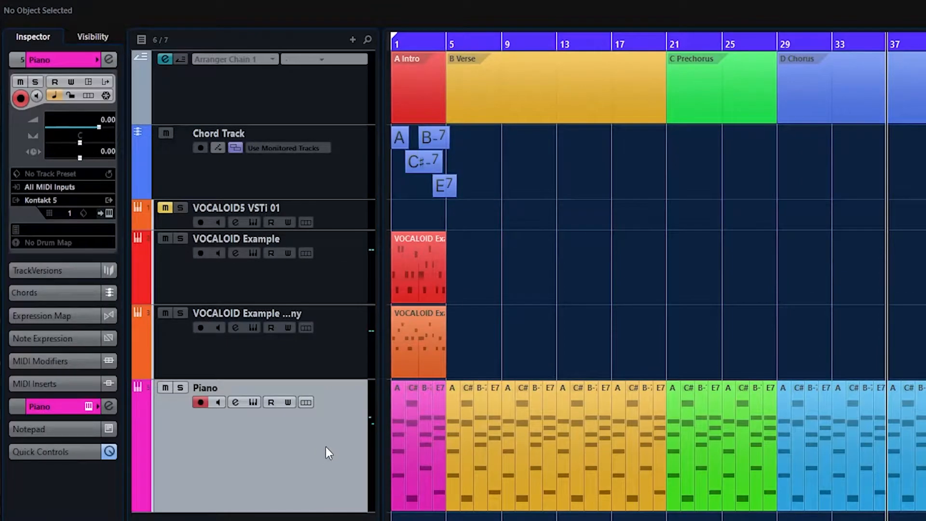
{"action": "left_click", "coordinate": [357, 358]}
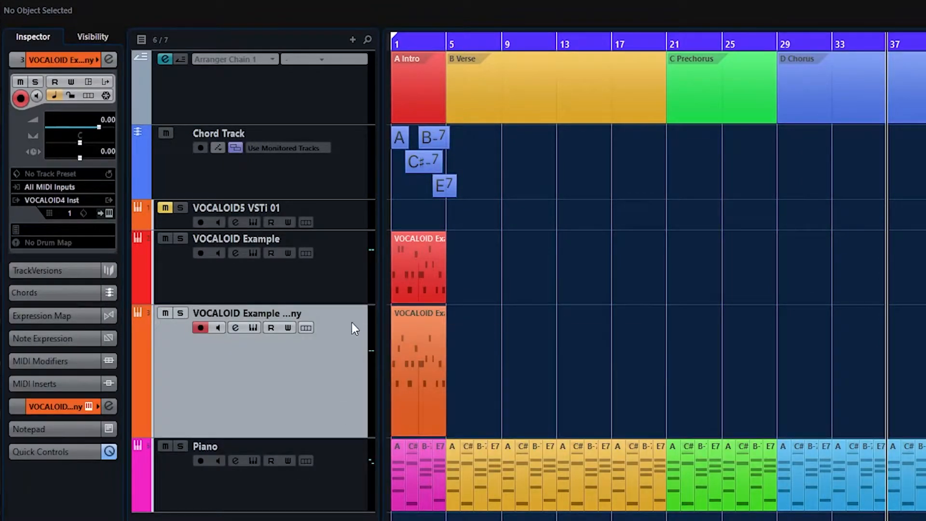
{"action": "double_click", "coordinate": [246, 236]}
{"action": "left_click", "coordinate": [264, 238]}
{"action": "double_click", "coordinate": [263, 238]}
{"action": "type", "text": "Main"}
{"action": "key", "text": "Tab"}
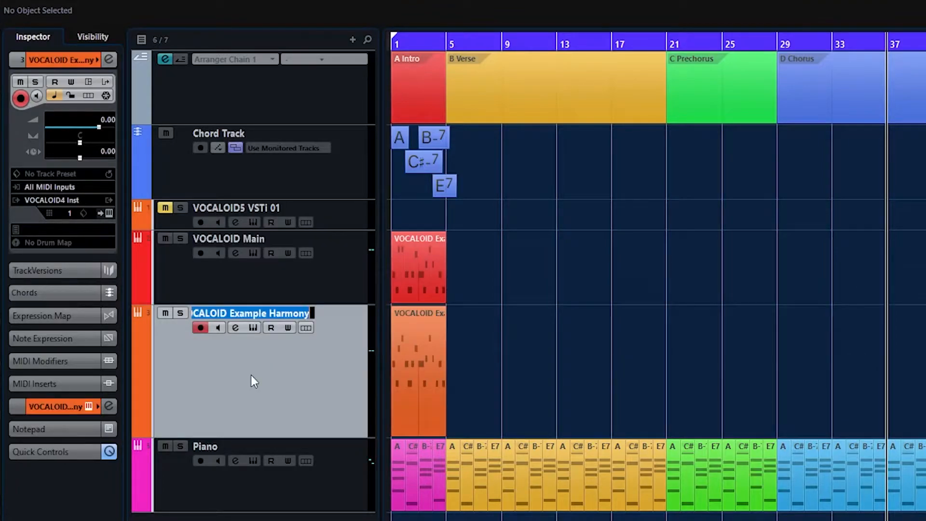
Rename the VOCALOID Example Harmony track as VOCALOID Harmony
{"action": "key", "text": "Right"}
{"action": "key", "text": "ctrl+Left"}
{"action": "key", "text": "BackSpace"}
{"action": "key", "text": "BackSpace"}
{"action": "key", "text": "BackSpace"}
{"action": "key", "text": "BackSpace"}
{"action": "key", "text": "BackSpace"}
{"action": "key", "text": "BackSpace"}
{"action": "key", "text": "BackSpace"}
{"action": "key", "text": "BackSpace"}
{"action": "key", "text": "Return"}
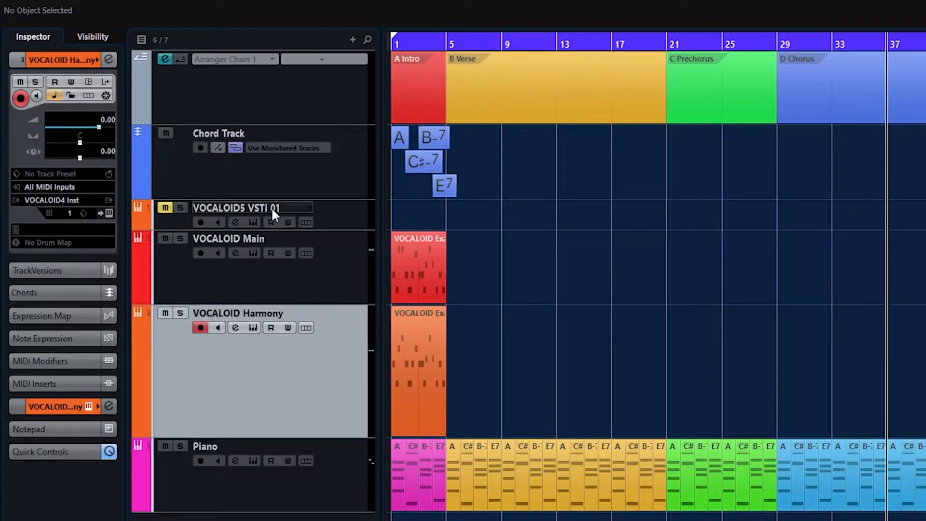
Rename the VOCALOID5 VSTi 01 track as VOCALOID5 Main
{"action": "double_click", "coordinate": [271, 209]}
{"action": "key", "text": "Right"}
{"action": "key", "text": "ctrl+shift+Left"}
{"action": "key", "text": "ctrl+shift+Left"}
{"action": "type", "text": "Main"}
{"action": "key", "text": "Tab"}
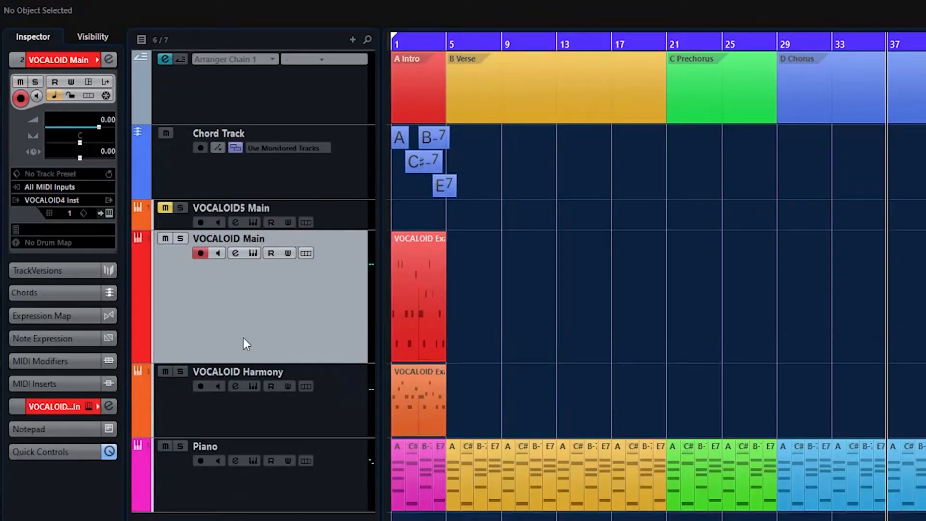
Rename the VOCALOID Main track as VOCALOID4 Main
{"action": "key", "text": "Right"}
{"action": "key", "text": "ctrl+Left"}
{"action": "key", "text": "Left"}
{"action": "type", "text": "4"}
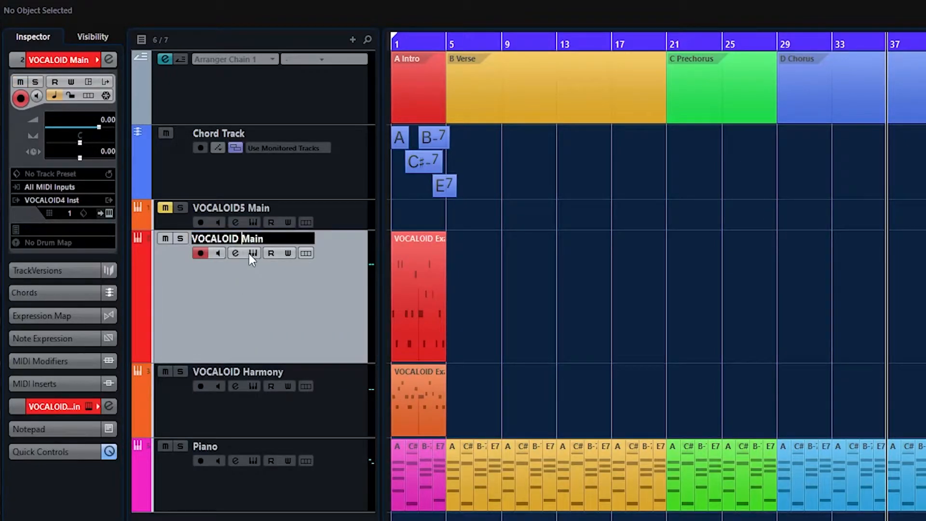
{"action": "key", "text": "Return"}
Rename the VOCALOID Harmony track as VOCALOID4 Harmony
{"action": "left_click", "coordinate": [237, 372]}
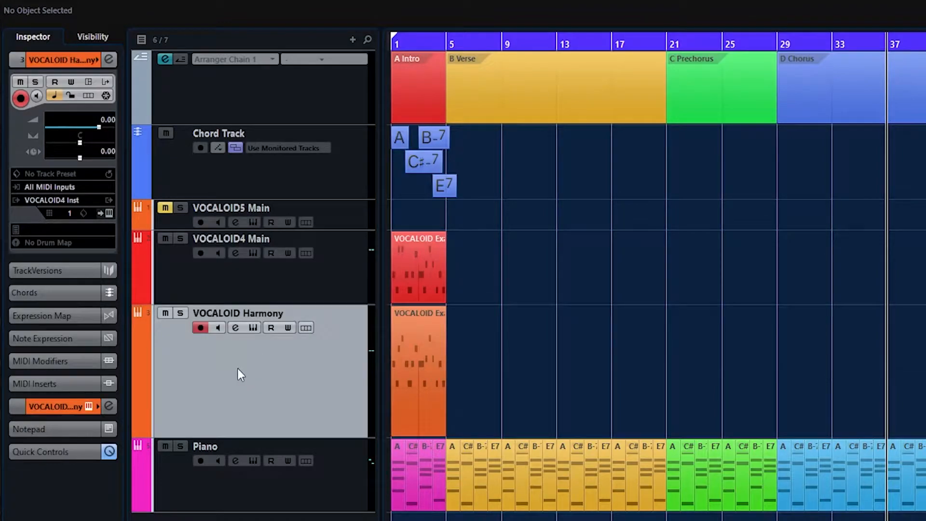
{"action": "double_click", "coordinate": [233, 318]}
{"action": "key", "text": "Right"}
{"action": "key", "text": "ctrl+Left"}
{"action": "key", "text": "Left"}
{"action": "type", "text": "4"}
Unmute the VOCALOID5 Main track and color it Lime
{"action": "left_click", "coordinate": [166, 208]}
{"action": "left_click", "coordinate": [349, 174]}
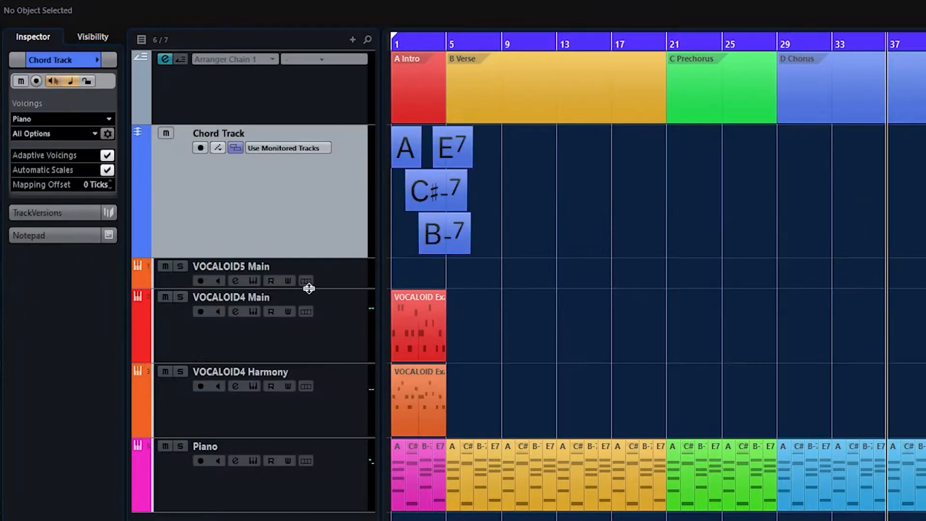
{"action": "left_click", "coordinate": [346, 271]}
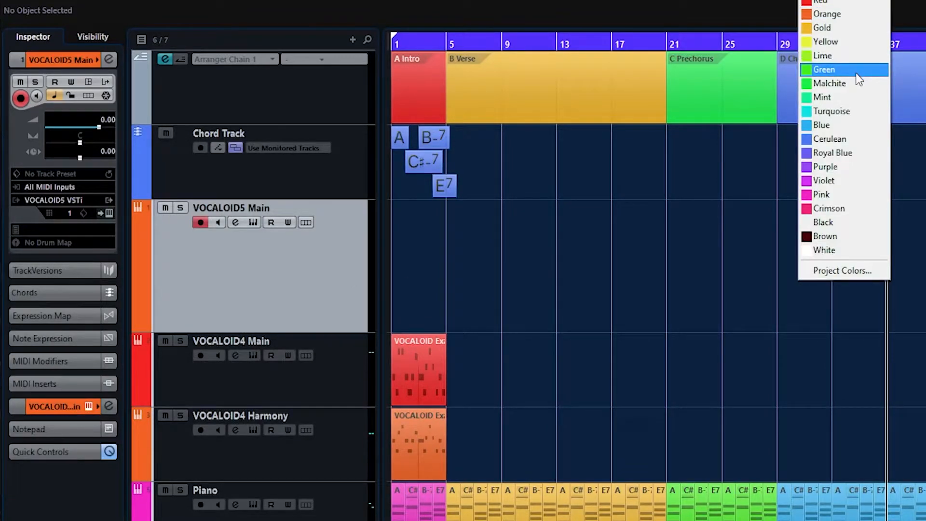
{"action": "left_click", "coordinate": [858, 55]}
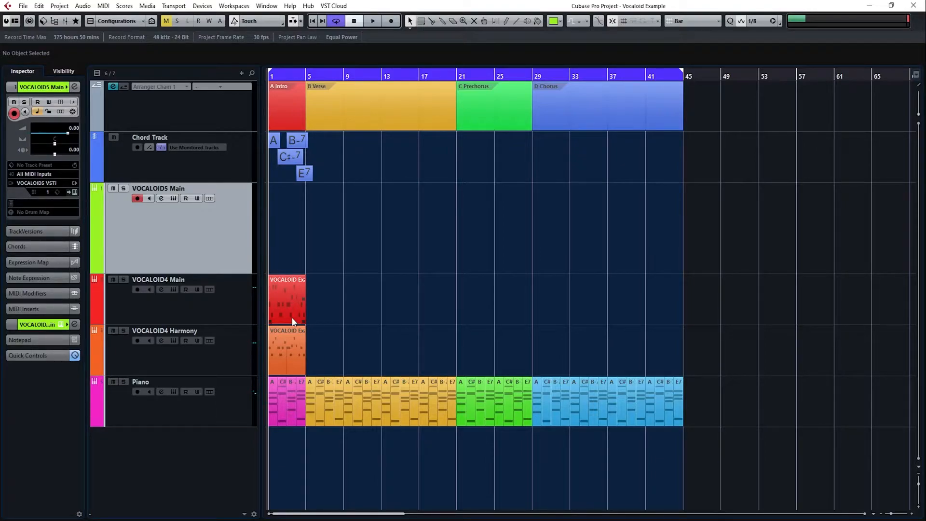
{"action": "left_click", "coordinate": [292, 321]}
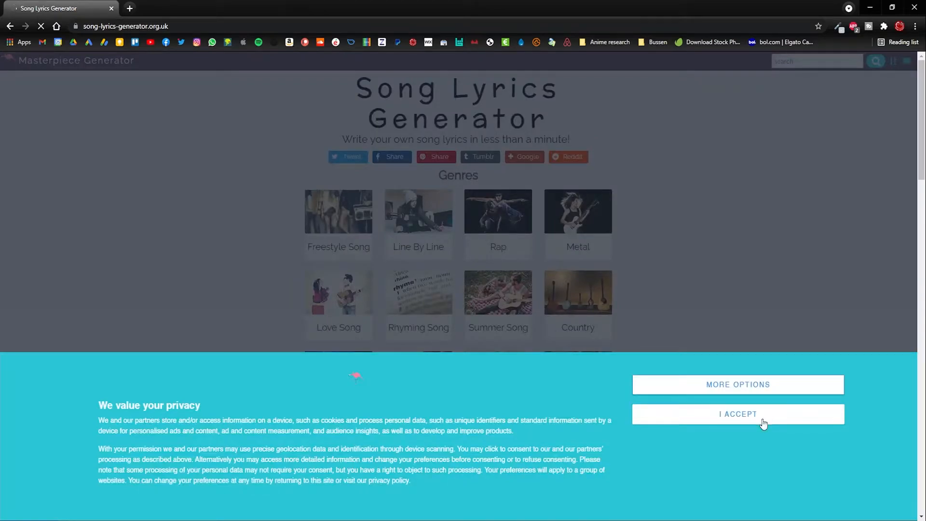
On the Song Lyrics Generator website in the browser, accept the privacy notice and open the Ballad generator
{"action": "left_click", "coordinate": [763, 423]}
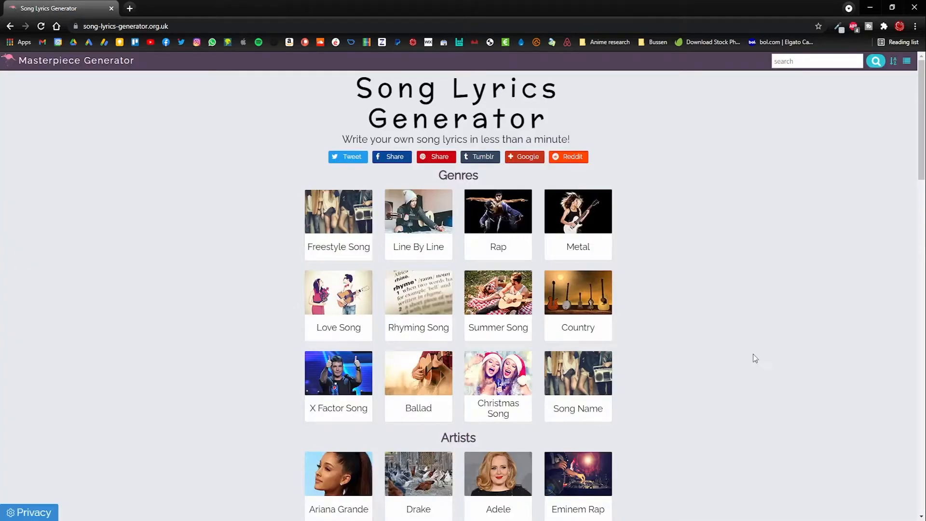
{"action": "scroll", "coordinate": [654, 310], "scroll_direction": "down", "scroll_amount": 3}
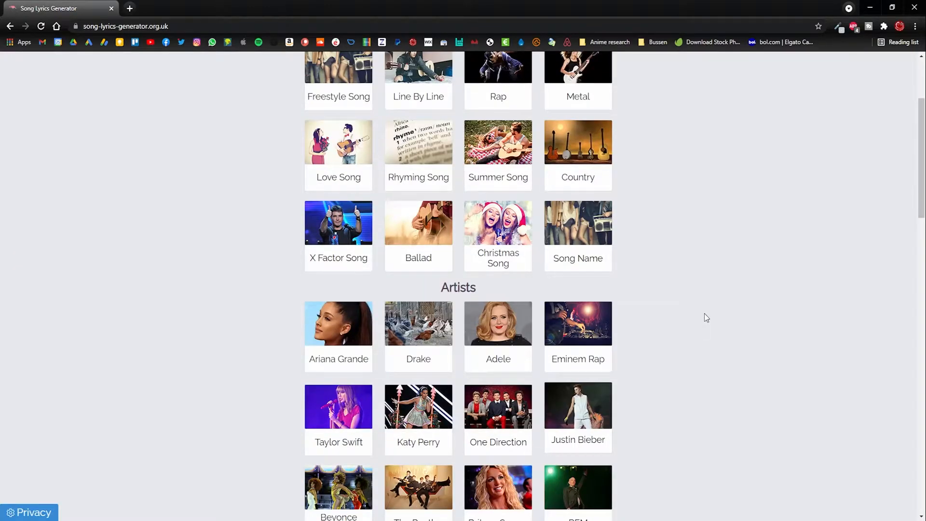
{"action": "left_click", "coordinate": [434, 230]}
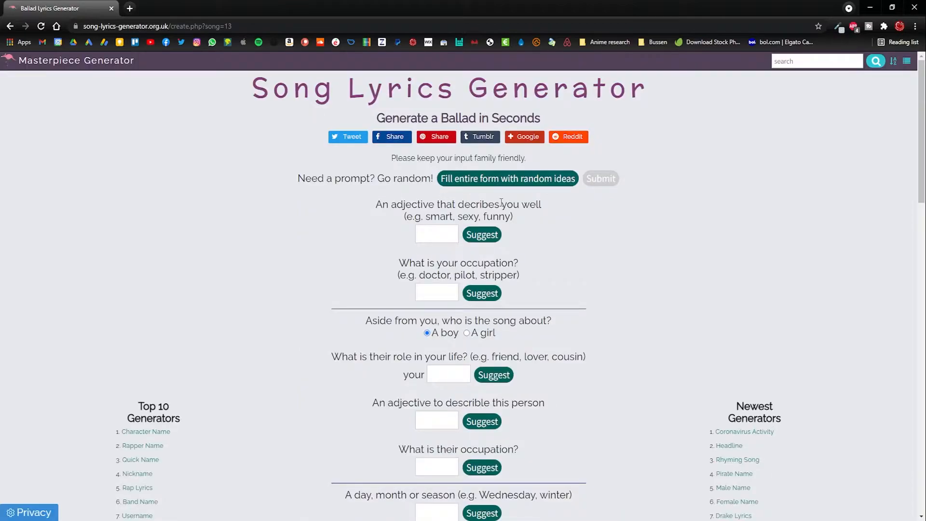
Describe yourself in the ballad form with the adjective Modern and the occupation Producer
{"action": "left_click", "coordinate": [441, 229]}
{"action": "type", "text": "Modern"}
{"action": "key", "text": "Tab"}
{"action": "type", "text": "Producer"}
Describe the song's subject as a girl with the role Vocaloid, the adjective Pretty and the occupation idol
{"action": "scroll", "coordinate": [369, 274], "scroll_direction": "down", "scroll_amount": 3}
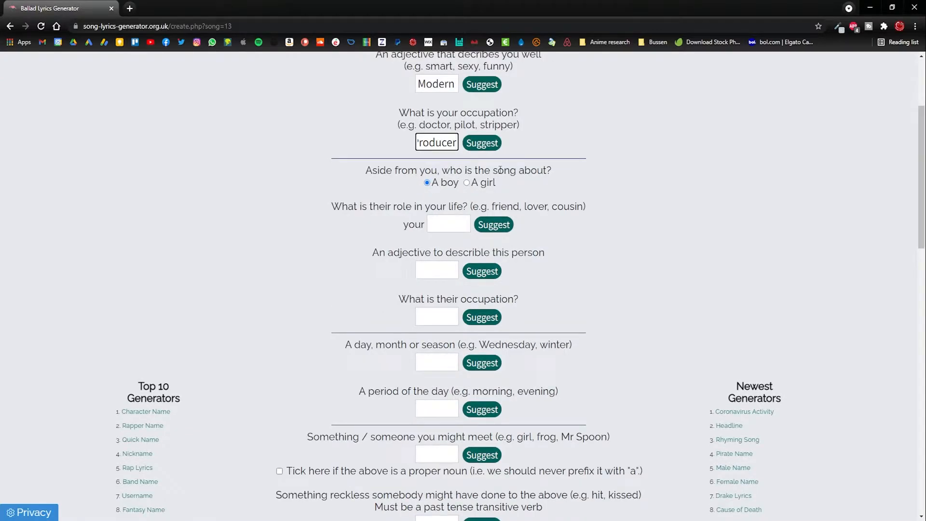
{"action": "left_click", "coordinate": [467, 183]}
{"action": "left_click", "coordinate": [444, 225]}
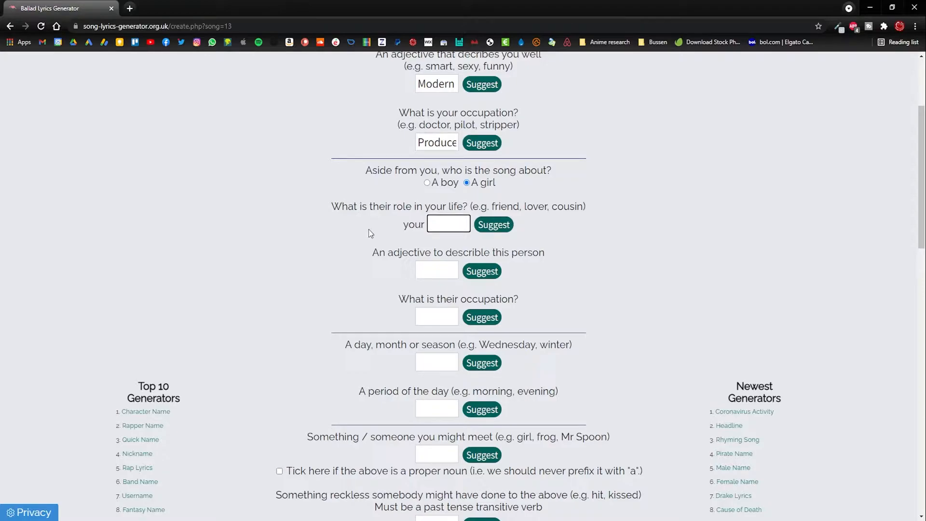
{"action": "type", "text": "Vocaloid"}
{"action": "key", "text": "Tab"}
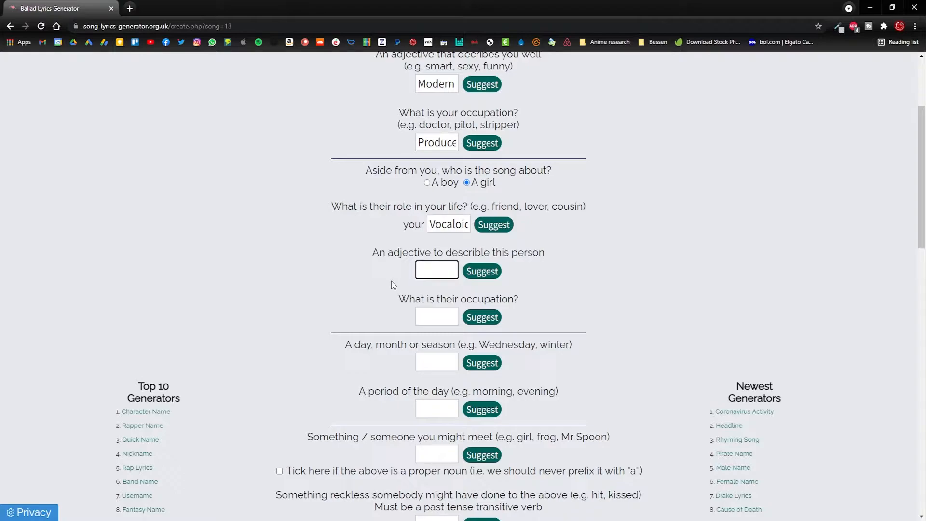
{"action": "type", "text": "Pretty"}
{"action": "left_click", "coordinate": [422, 316]}
{"action": "type", "text": "singer"}
{"action": "scroll", "coordinate": [427, 183], "scroll_direction": "down", "scroll_amount": 3}
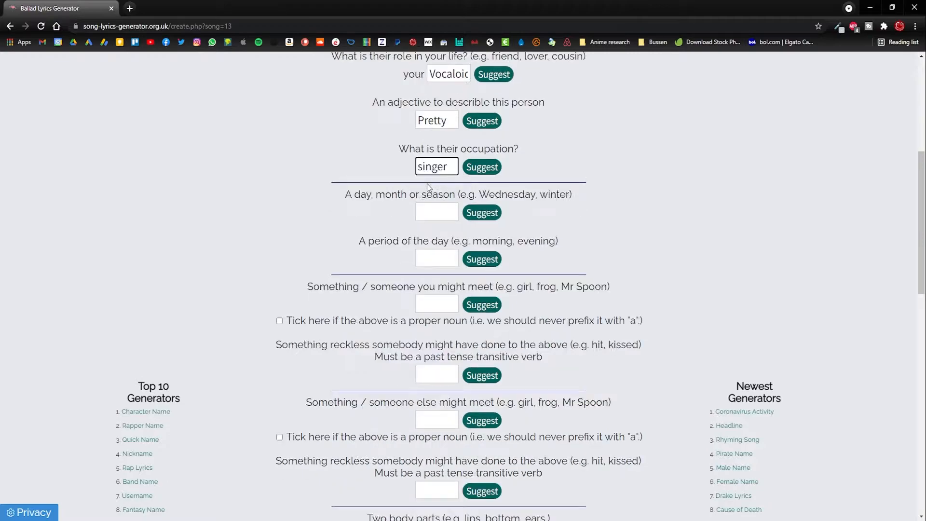
{"action": "double_click", "coordinate": [432, 164]}
{"action": "type", "text": "idol"}
Enter autumn as the season and morning as the period of the day
{"action": "left_click", "coordinate": [432, 214]}
{"action": "type", "text": "autumn"}
{"action": "left_click", "coordinate": [438, 257]}
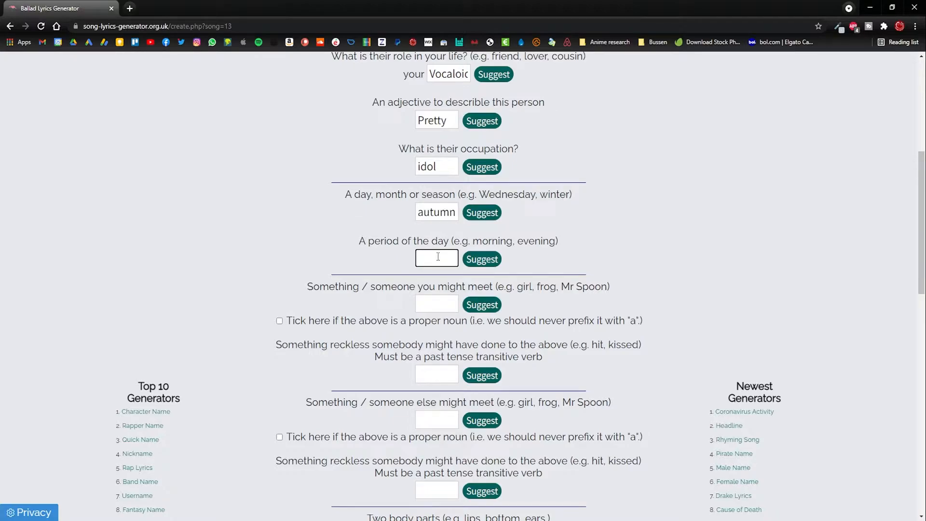
{"action": "type", "text": "morning"}
{"action": "key", "text": "Tab"}
Enter vocaloid as the first thing met and produced as the reckless action done to it
{"action": "scroll", "coordinate": [414, 134], "scroll_direction": "down", "scroll_amount": 3}
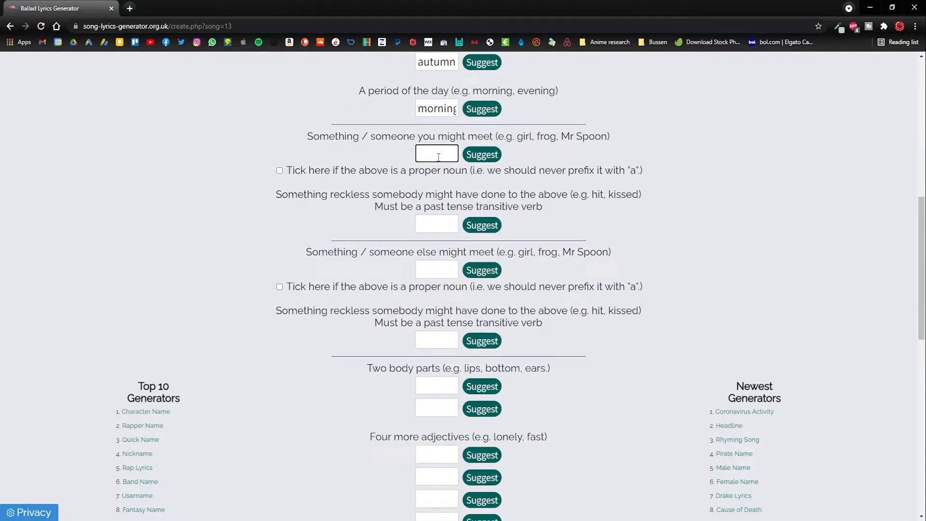
{"action": "type", "text": "vocaloid"}
{"action": "key", "text": "Tab"}
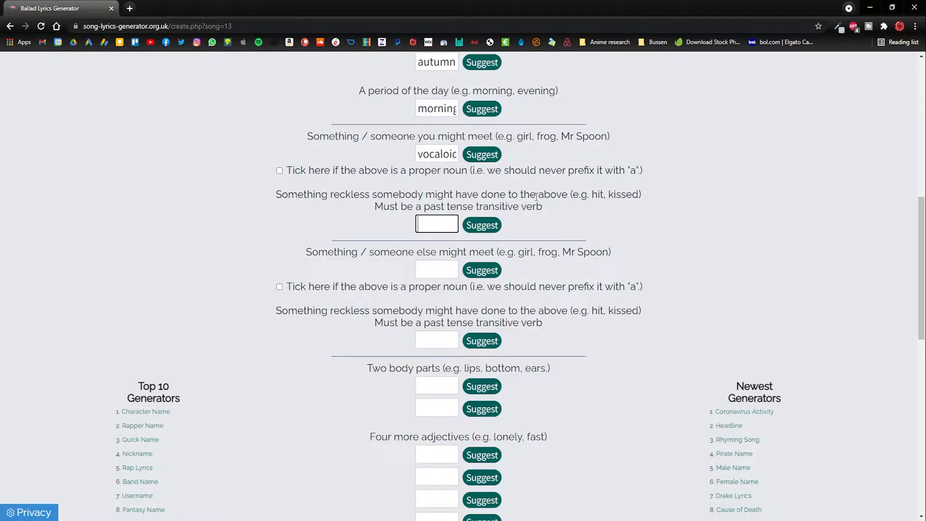
{"action": "type", "text": "produce"}
{"action": "key", "text": "Tab"}
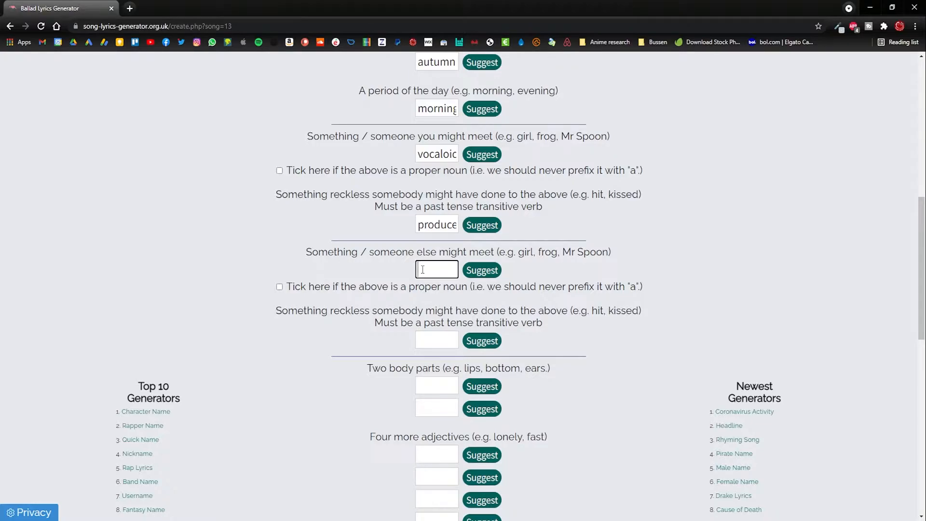
Enter girl as the second someone met and kiss as the reckless action done to her
{"action": "type", "text": "girl"}
{"action": "scroll", "coordinate": [423, 269], "scroll_direction": "down", "scroll_amount": 3}
{"action": "left_click", "coordinate": [418, 190]}
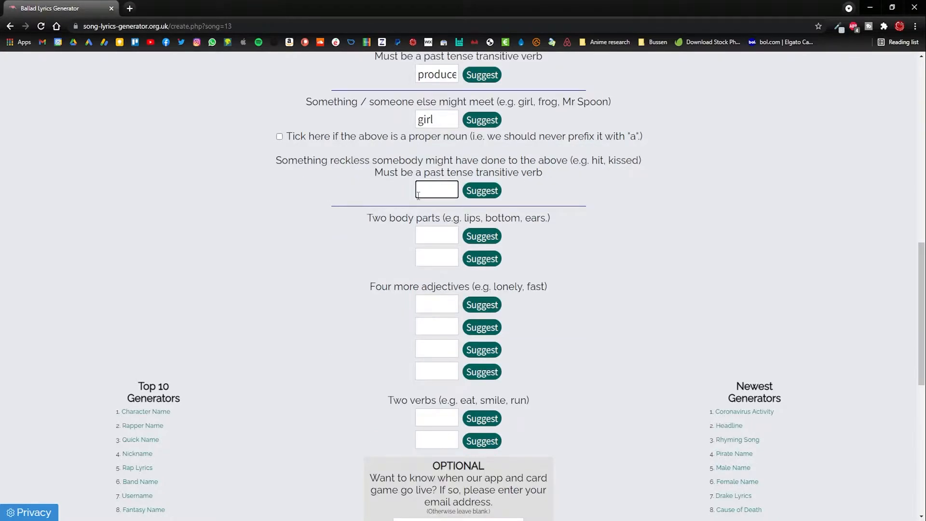
{"action": "type", "text": "kiss"}
Enter toes and knees as the two body parts
{"action": "left_click", "coordinate": [431, 234]}
{"action": "type", "text": "toes"}
{"action": "left_click", "coordinate": [436, 258]}
{"action": "type", "text": "knees"}
Fill the four extra adjectives with the suggestions amazing, bright, great and sexy
{"action": "scroll", "coordinate": [640, 268], "scroll_direction": "down", "scroll_amount": 3}
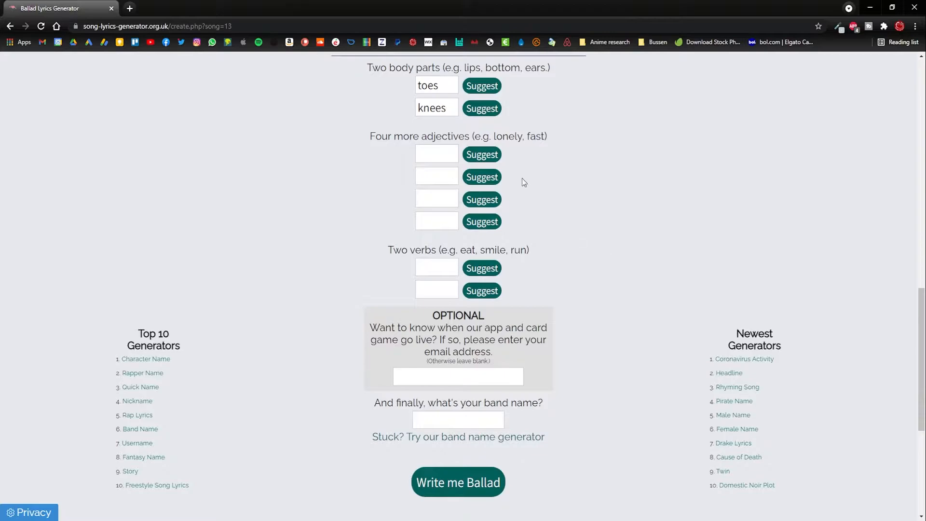
{"action": "left_click", "coordinate": [481, 155]}
{"action": "left_click", "coordinate": [482, 177]}
{"action": "left_click", "coordinate": [482, 199]}
{"action": "left_click", "coordinate": [481, 222]}
{"action": "left_click", "coordinate": [481, 154]}
{"action": "left_click", "coordinate": [481, 155]}
{"action": "left_click", "coordinate": [481, 179]}
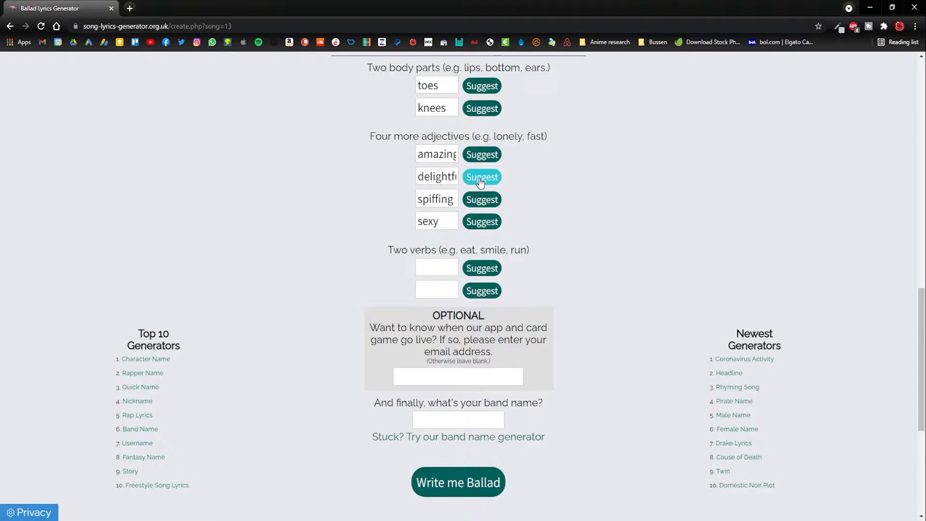
{"action": "left_click", "coordinate": [482, 178]}
{"action": "left_click", "coordinate": [482, 199]}
{"action": "left_click", "coordinate": [483, 199]}
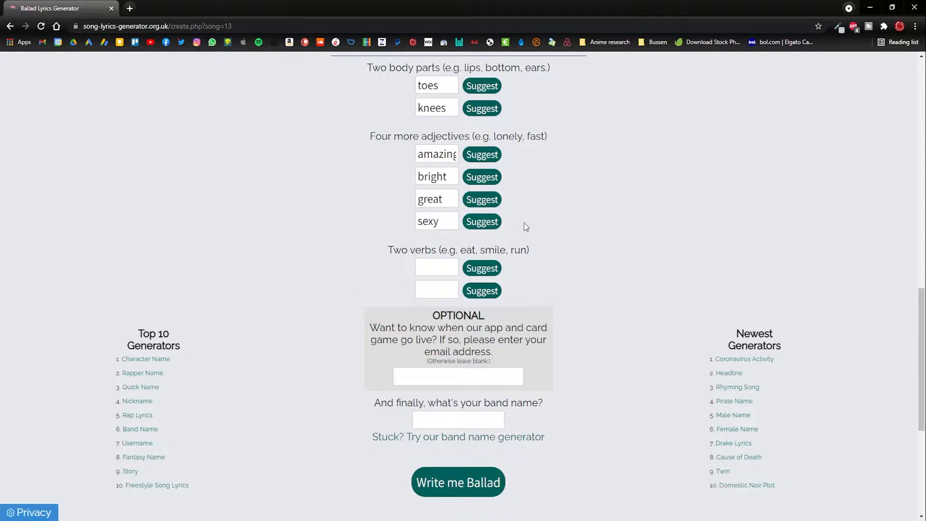
Fill in the two verbs with the suggested word roam and your own word laugh
{"action": "scroll", "coordinate": [550, 218], "scroll_direction": "down", "scroll_amount": 3}
{"action": "left_click", "coordinate": [432, 124]}
{"action": "left_click", "coordinate": [480, 118]}
{"action": "left_click", "coordinate": [477, 140]}
{"action": "left_click", "coordinate": [471, 121]}
{"action": "left_click", "coordinate": [474, 141]}
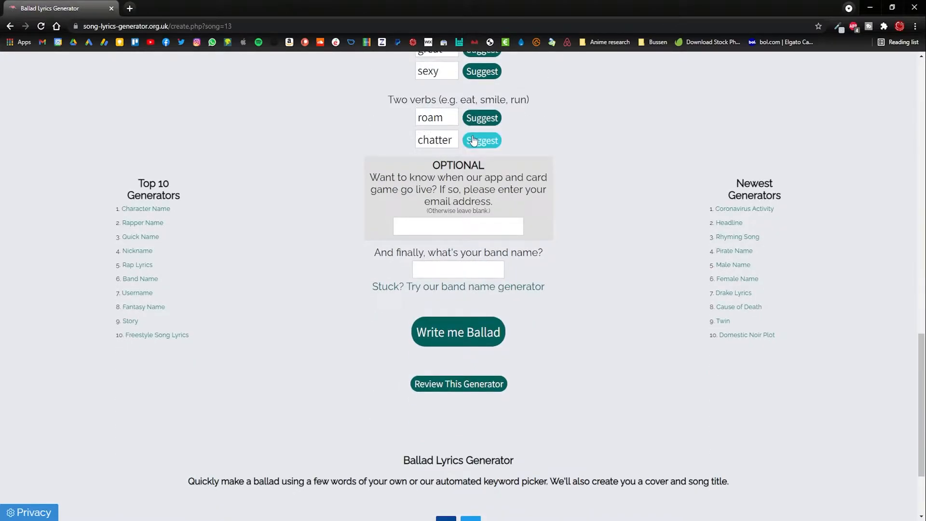
{"action": "left_click", "coordinate": [474, 140]}
{"action": "left_click", "coordinate": [473, 141]}
{"action": "left_click", "coordinate": [474, 140]}
{"action": "left_click", "coordinate": [473, 140]}
{"action": "left_click", "coordinate": [474, 140]}
{"action": "left_click", "coordinate": [473, 140]}
{"action": "left_click", "coordinate": [474, 140]}
{"action": "double_click", "coordinate": [458, 140]}
{"action": "type", "text": "laugh"}
Generate the ballad from the completed form
{"action": "left_click", "coordinate": [594, 183]}
{"action": "scroll", "coordinate": [545, 188], "scroll_direction": "down", "scroll_amount": 2}
{"action": "left_click", "coordinate": [458, 214]}
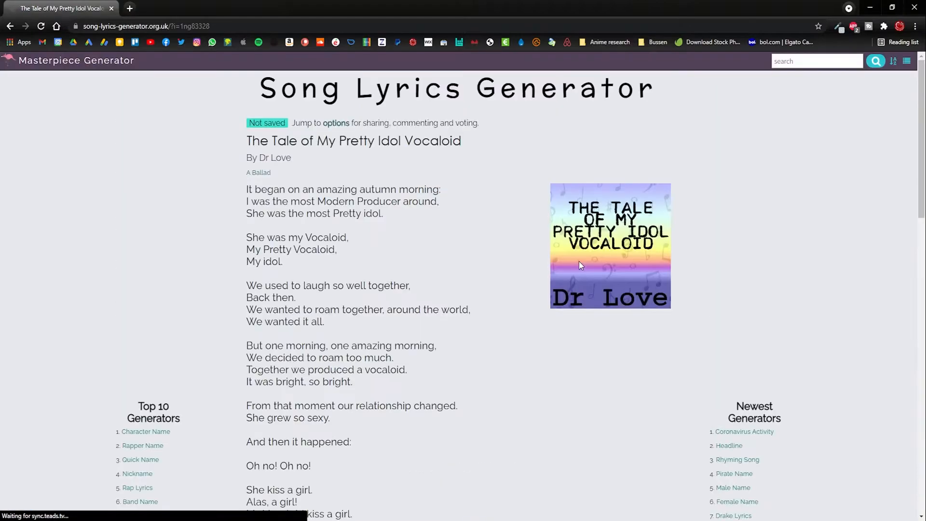
Look through the generated ballad lyrics, highlighting the opening lines, and return to the Cubase project
{"action": "left_click_drag", "start_coordinate": [248, 189], "coordinate": [334, 380]}
{"action": "scroll", "coordinate": [339, 376], "scroll_direction": "down", "scroll_amount": 6}
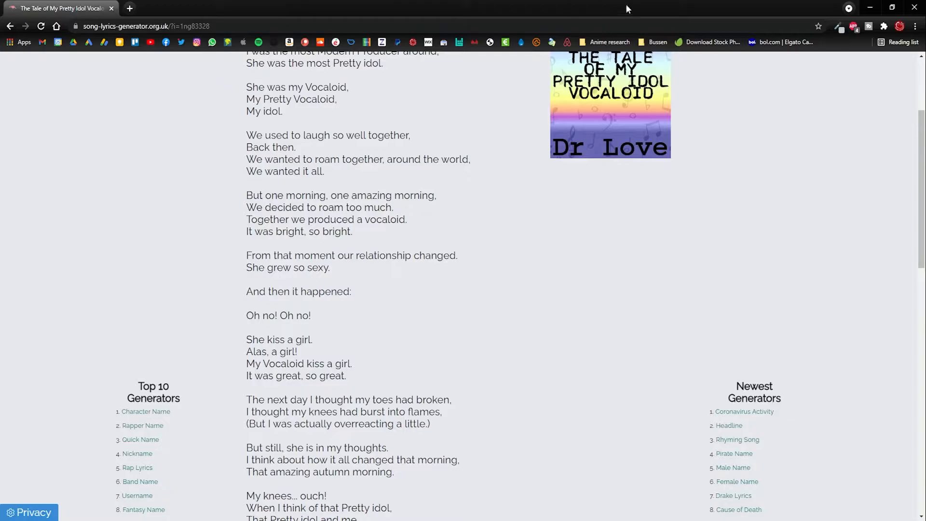
{"action": "left_click", "coordinate": [870, 7]}
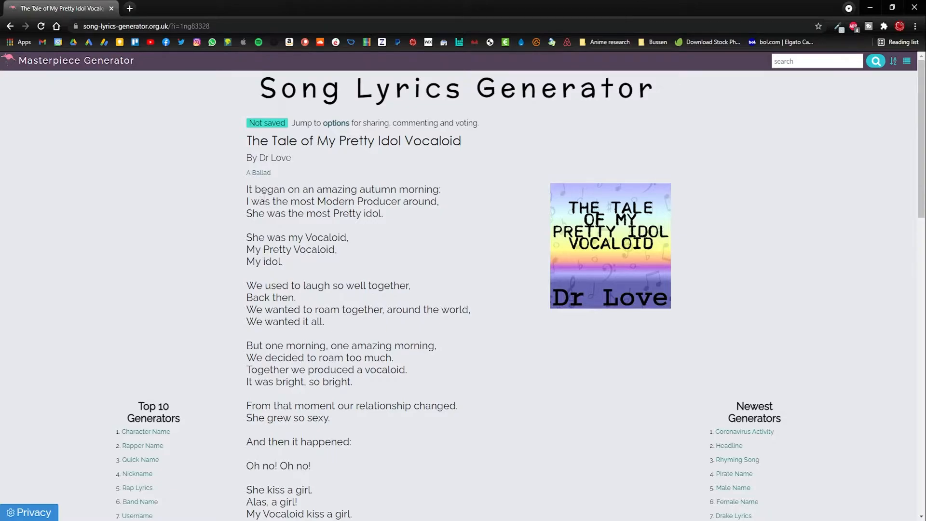
{"action": "left_click_drag", "start_coordinate": [277, 191], "coordinate": [417, 190]}
{"action": "left_click", "coordinate": [453, 225]}
{"action": "left_click", "coordinate": [870, 7]}
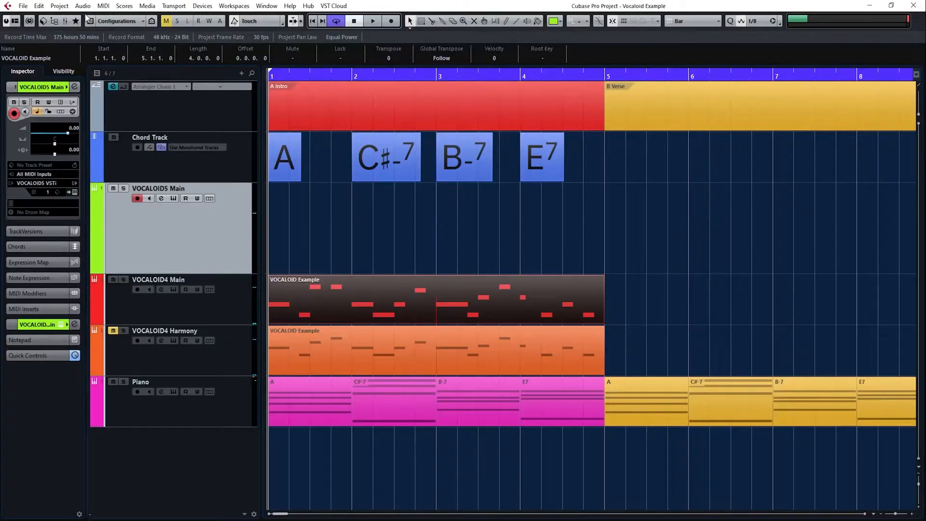
Open the selected VOCALOID4 Main part in the VOCALOID4 Editor, accepting the dialog
{"action": "left_click", "coordinate": [82, 6]}
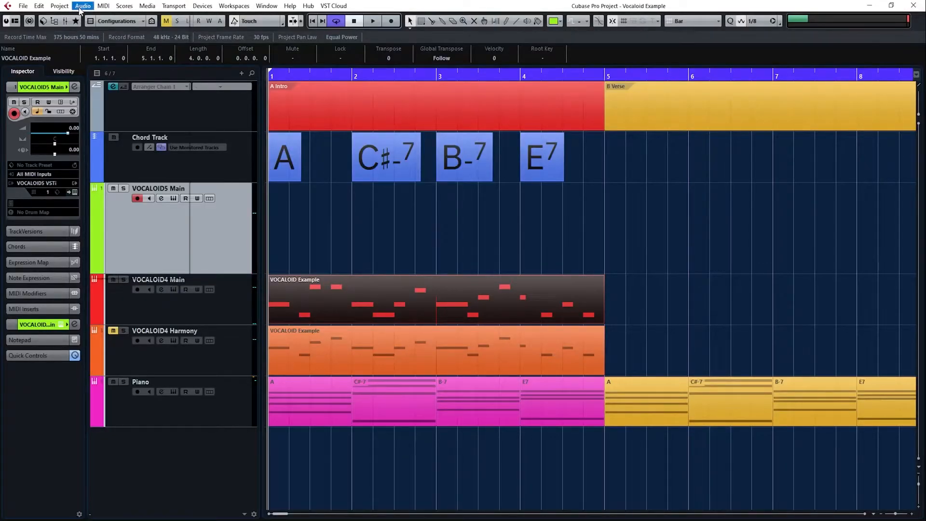
{"action": "mouse_move", "coordinate": [86, 20]}
{"action": "mouse_move", "coordinate": [103, 6]}
{"action": "left_click", "coordinate": [135, 76]}
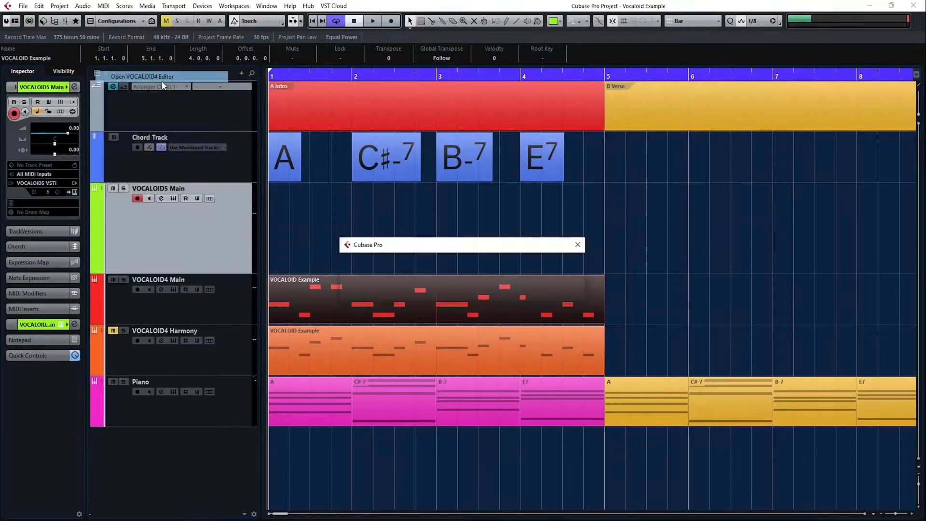
{"action": "left_click", "coordinate": [454, 293]}
Enter "It" as the first note's lyric and set the singer to Amy
{"action": "double_click", "coordinate": [57, 239]}
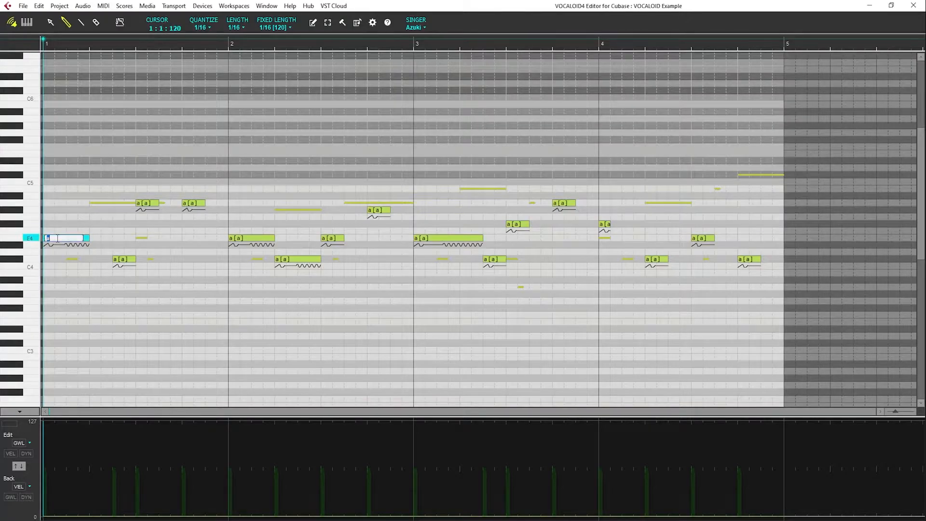
{"action": "key", "text": "Return"}
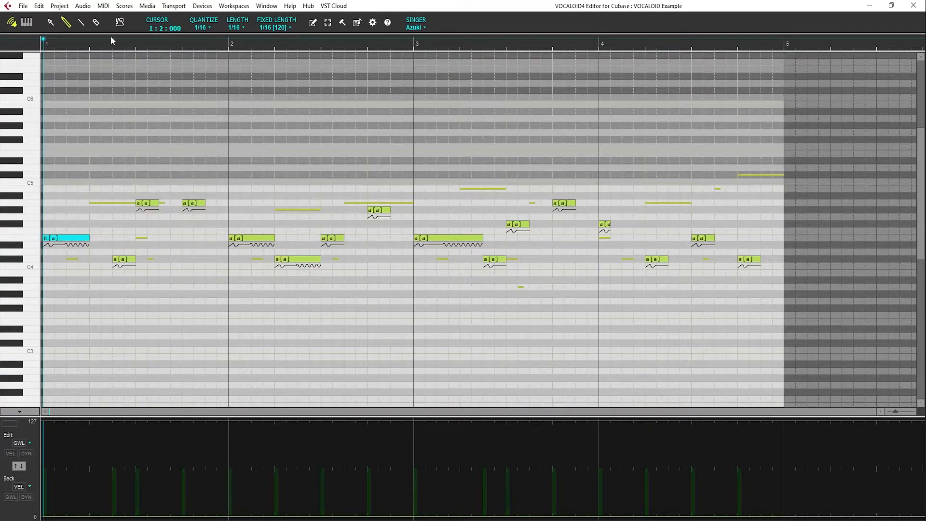
{"action": "left_click", "coordinate": [413, 30]}
{"action": "left_click", "coordinate": [417, 126]}
{"action": "left_click", "coordinate": [96, 258]}
Insert the ballad's first three lines from the browser page as lyrics on the VOCALOID4 notes using Insert Lyrics
{"action": "left_click", "coordinate": [343, 23]}
{"action": "left_click", "coordinate": [358, 24]}
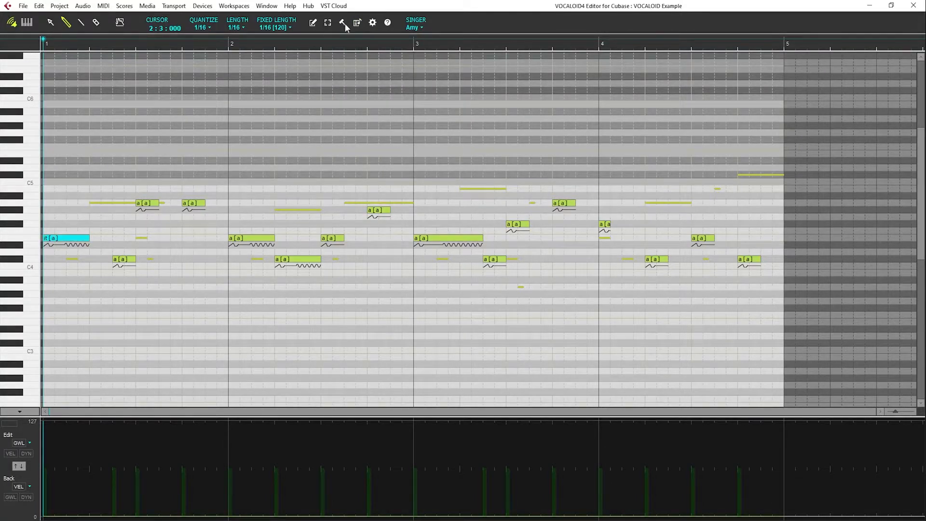
{"action": "left_click", "coordinate": [343, 23]}
{"action": "left_click", "coordinate": [378, 46]}
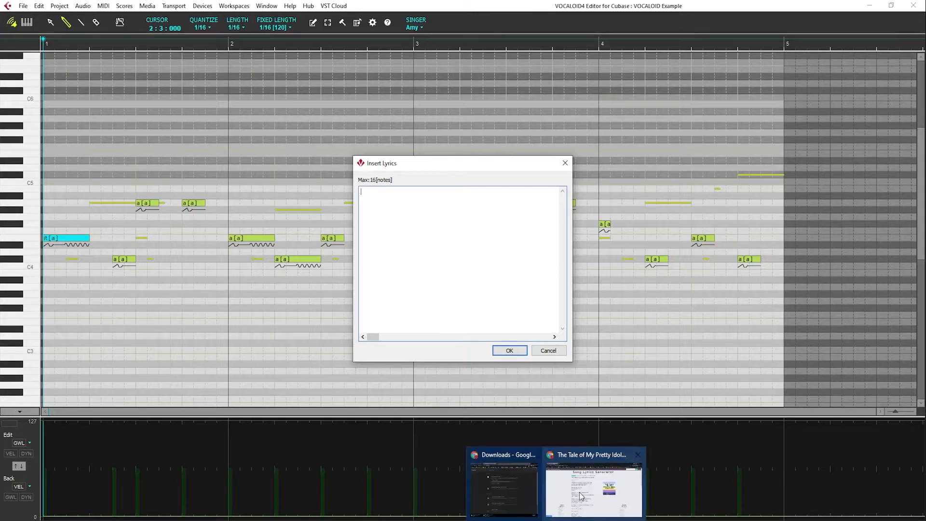
{"action": "left_click", "coordinate": [580, 492]}
{"action": "left_click_drag", "start_coordinate": [246, 190], "coordinate": [433, 223]}
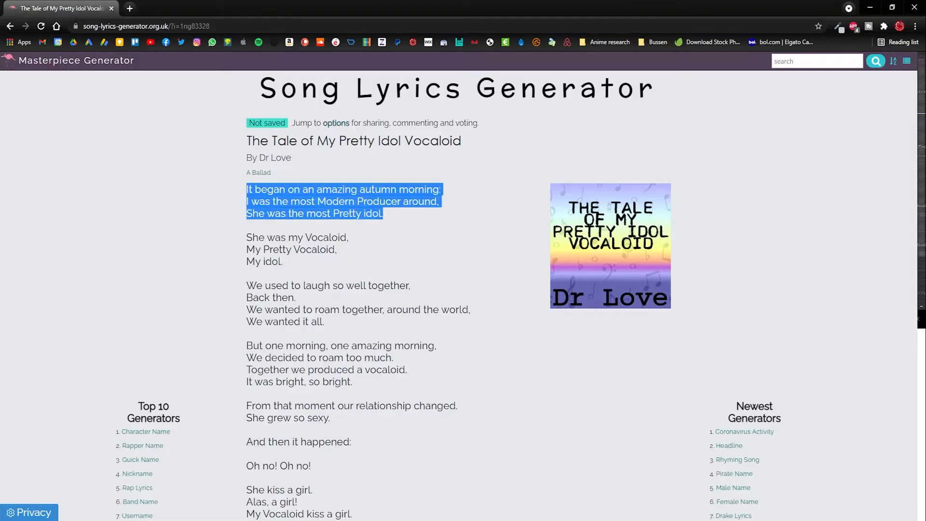
{"action": "key", "text": "alt+Tab"}
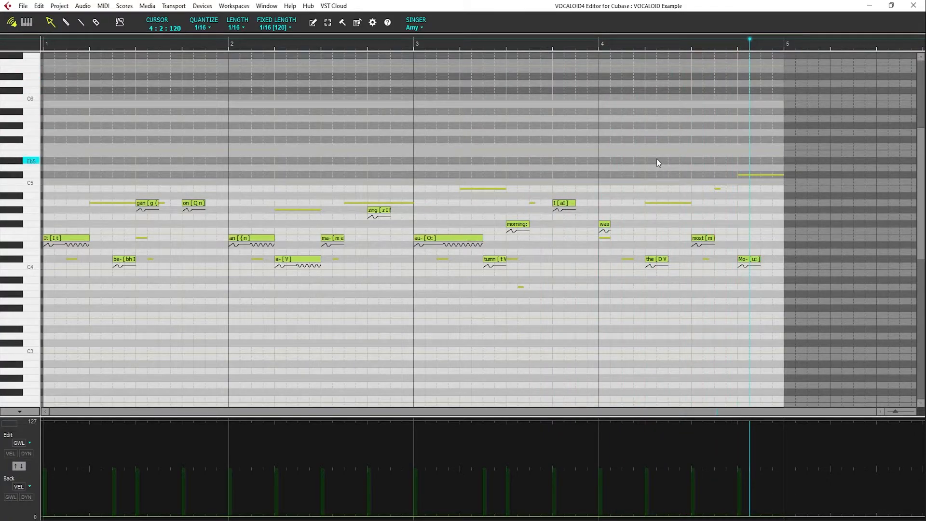
Select all the notes in the VOCALOID4 Editor and move them down one octave
{"action": "key", "text": "ctrl+a"}
{"action": "key", "text": "8"}
{"action": "key", "text": "ctrl+a"}
{"action": "key", "text": "ctrl+shift+a"}
{"action": "left_click_drag", "start_coordinate": [57, 232], "coordinate": [59, 322]}
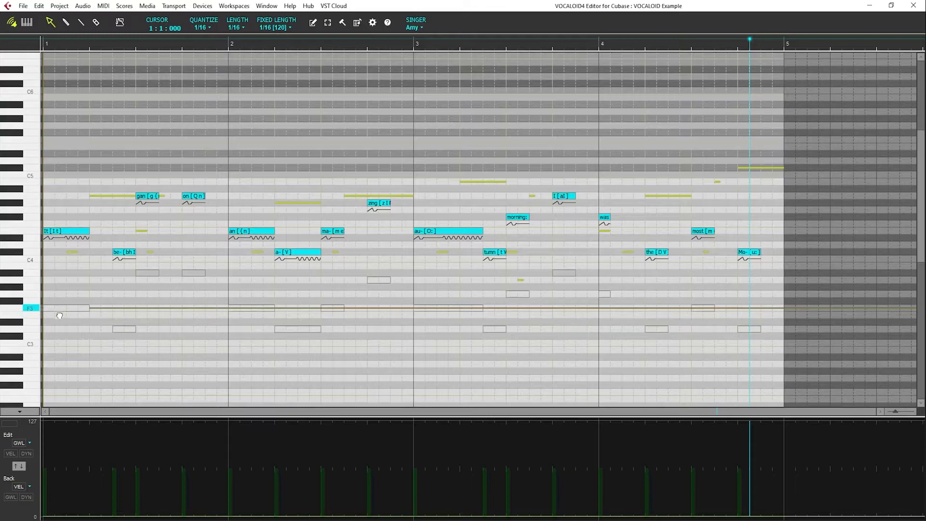
{"action": "left_click", "coordinate": [133, 135]}
Play back the lowered vocal part and return to the Cubase project window
{"action": "key", "text": "space"}
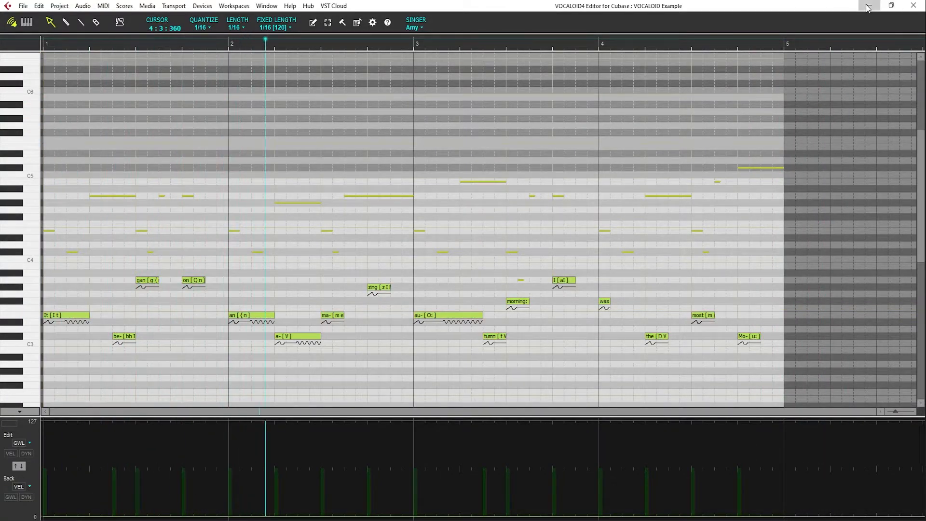
{"action": "left_click", "coordinate": [868, 6]}
{"action": "mouse_move", "coordinate": [249, 518]}
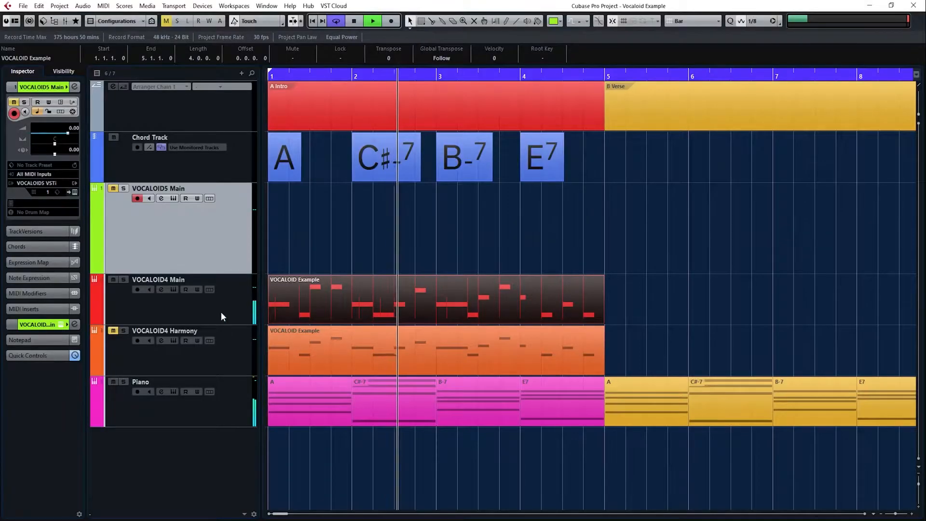
Raise the VOCALOID4 Main track's volume to 6.02, stop playback and copy its vocal part to bar 5
{"action": "left_click", "coordinate": [221, 312]}
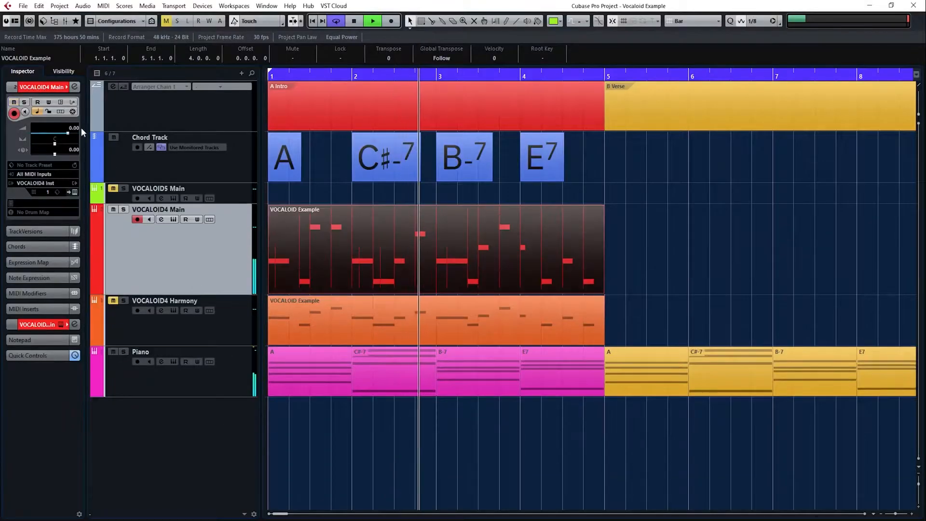
{"action": "left_click_drag", "start_coordinate": [68, 133], "coordinate": [85, 133]}
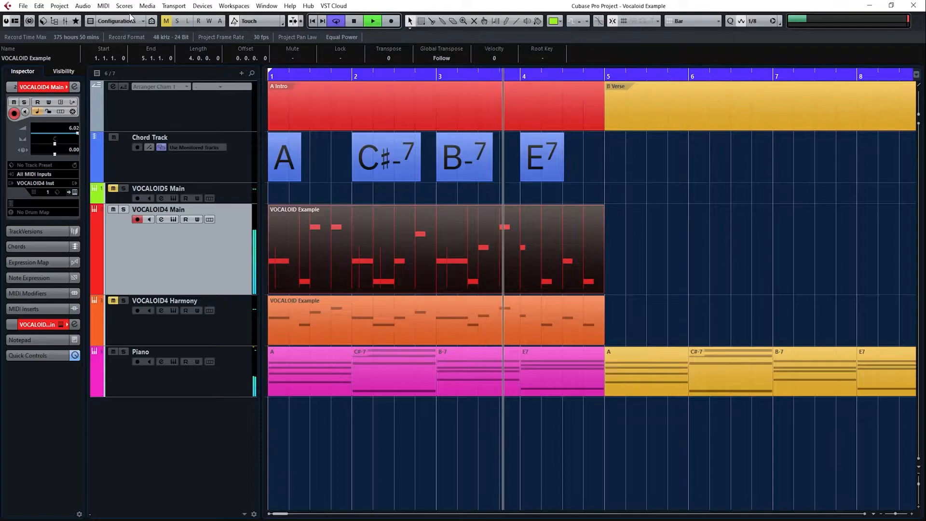
{"action": "left_click", "coordinate": [173, 220]}
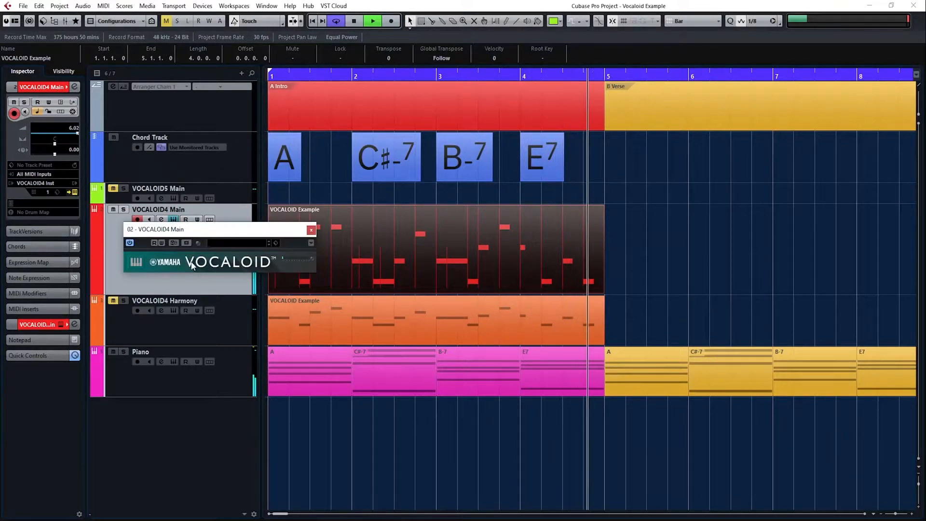
{"action": "key", "text": "space"}
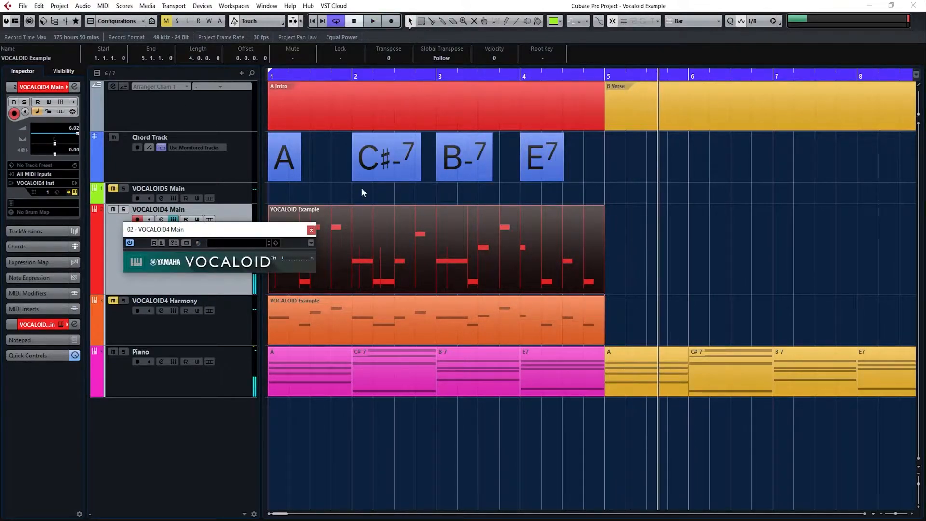
{"action": "left_click_drag", "start_coordinate": [438, 246], "coordinate": [725, 262]}
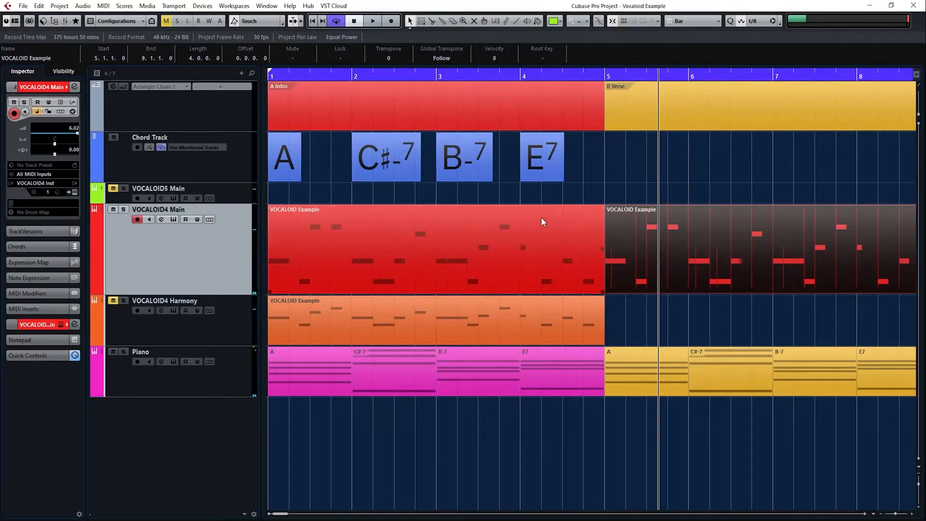
In the first vocal part, split the lyric "morning" across two consecutive notes as "mor" and "ning"
{"action": "left_click", "coordinate": [541, 222]}
{"action": "left_click", "coordinate": [103, 5]}
{"action": "left_click", "coordinate": [175, 114]}
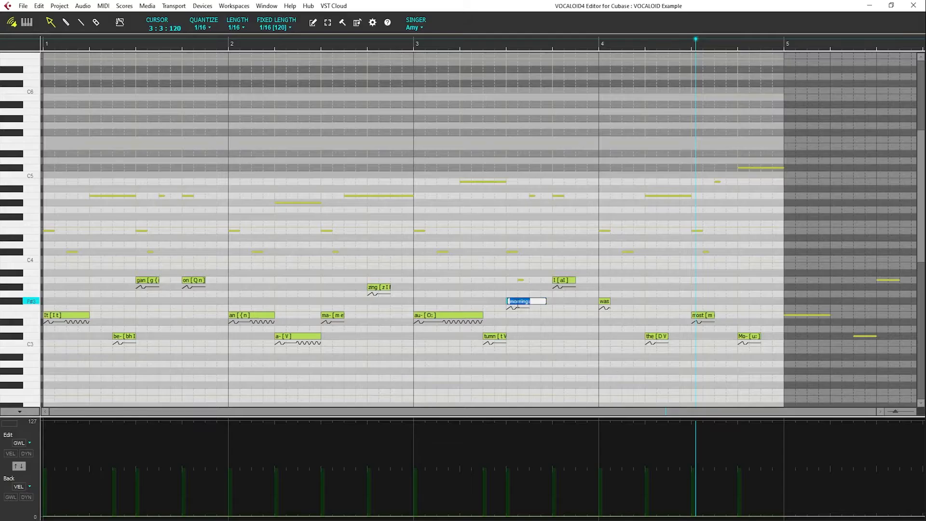
{"action": "key", "text": "Return"}
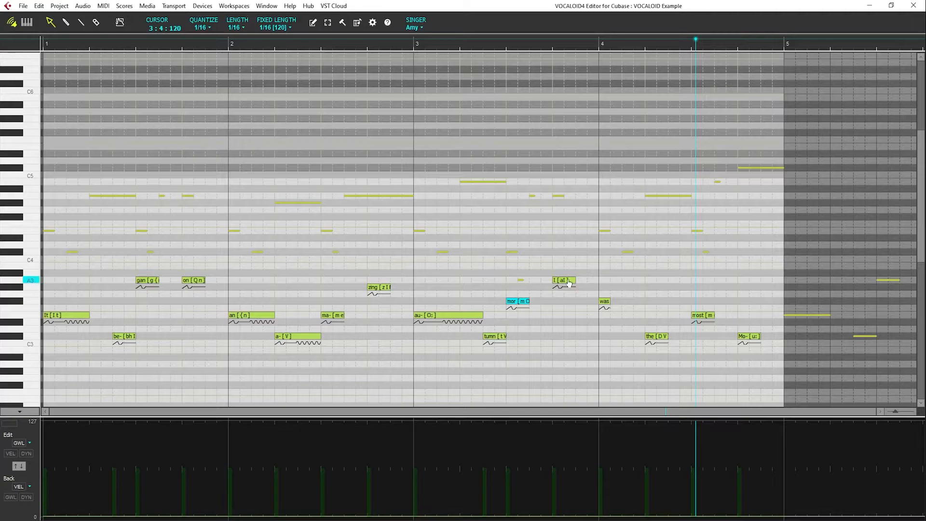
{"action": "double_click", "coordinate": [604, 302]}
Delete the bar 4 notes of the first vocal part and extend its last note, "ning", into bar 4
{"action": "left_click_drag", "start_coordinate": [607, 254], "coordinate": [757, 363]}
{"action": "key", "text": "Delete"}
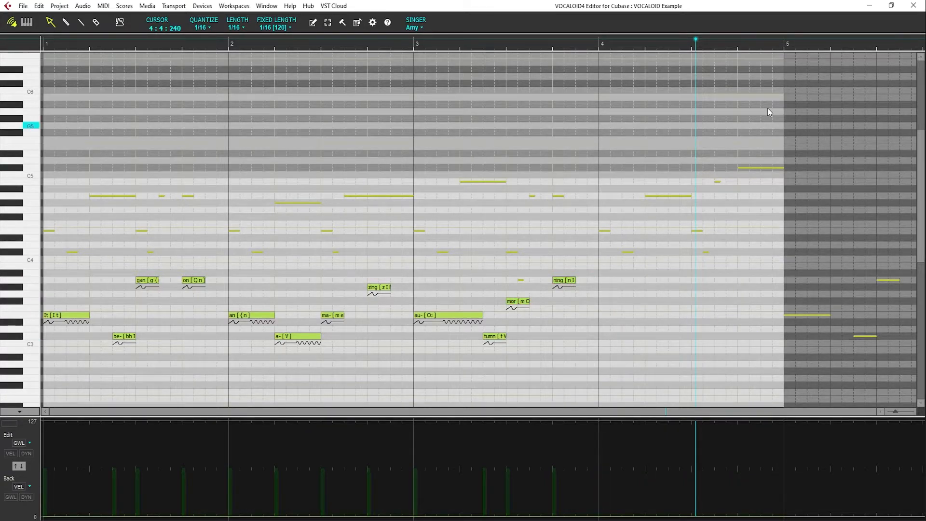
{"action": "left_click", "coordinate": [913, 6]}
{"action": "left_click", "coordinate": [284, 75]}
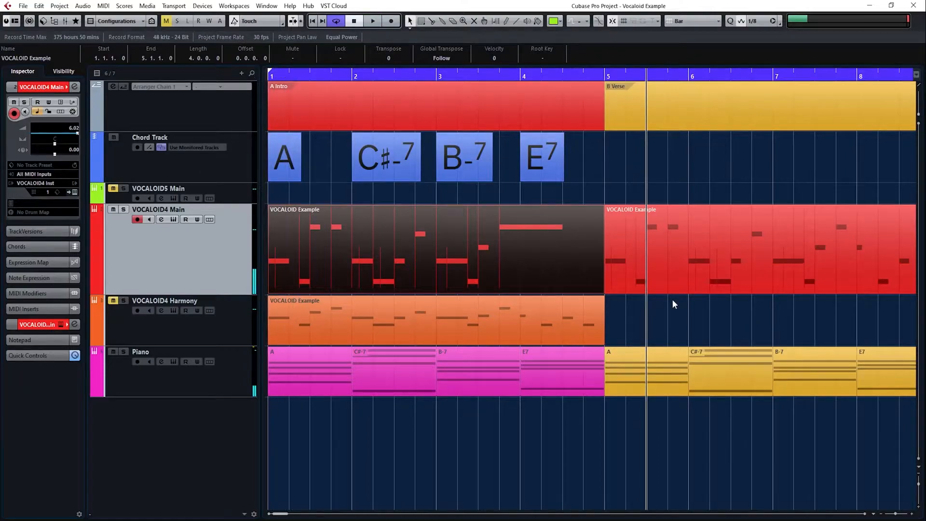
{"action": "left_click", "coordinate": [671, 299]}
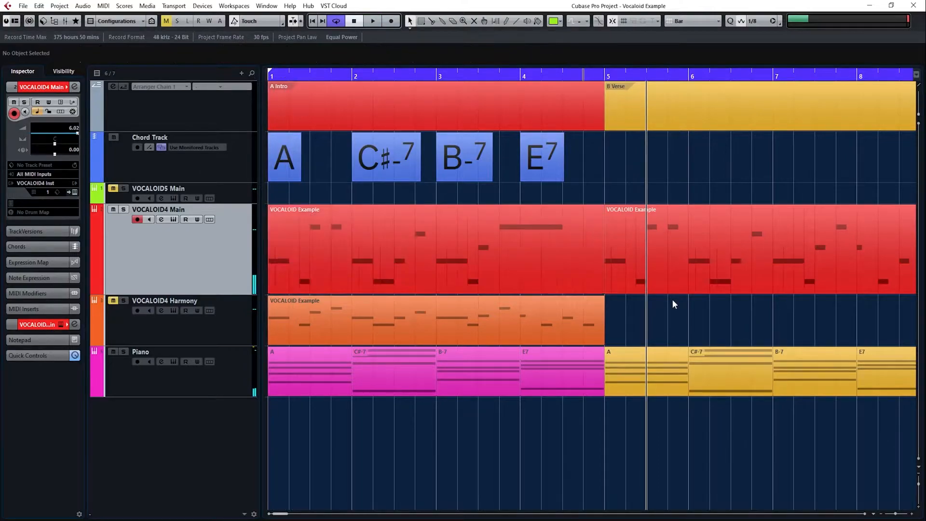
Move the B Verse section, the copied vocal part and the later piano chords four bars later, so the verse starts at bar 9
{"action": "key", "text": "g"}
{"action": "key", "text": "g"}
{"action": "key", "text": "g"}
{"action": "key", "text": "g"}
{"action": "key", "text": "g"}
{"action": "key", "text": "g"}
{"action": "key", "text": "g"}
{"action": "key", "text": "g"}
{"action": "key", "text": "g"}
{"action": "key", "text": "g"}
{"action": "key", "text": "g"}
{"action": "key", "text": "g"}
{"action": "key", "text": "h"}
{"action": "key", "text": "h"}
{"action": "left_click_drag", "start_coordinate": [711, 430], "coordinate": [523, 111]}
{"action": "key", "text": "h"}
{"action": "key", "text": "h"}
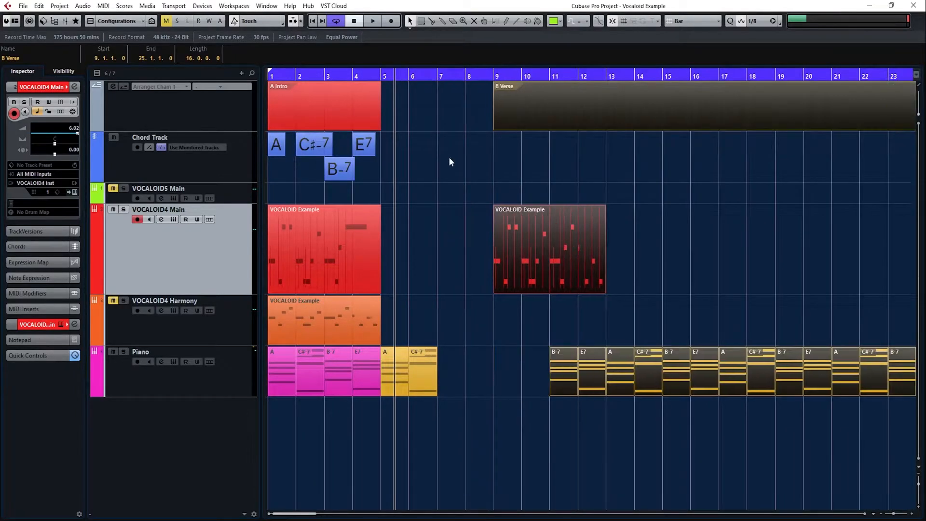
Move the two leftover verse piano chords to bar 9 and copy the four intro piano chords to bar 5
{"action": "left_click", "coordinate": [422, 250]}
{"action": "left_click_drag", "start_coordinate": [399, 331], "coordinate": [417, 369]}
{"action": "left_click_drag", "start_coordinate": [397, 360], "coordinate": [513, 365]}
{"action": "left_click_drag", "start_coordinate": [369, 421], "coordinate": [281, 373]}
{"action": "left_click_drag", "start_coordinate": [278, 375], "coordinate": [398, 368]}
{"action": "left_click", "coordinate": [398, 251]}
Copy the A Intro arranger section to bar 5, name the copy Theme and start playback
{"action": "left_click_drag", "start_coordinate": [350, 106], "coordinate": [450, 109]}
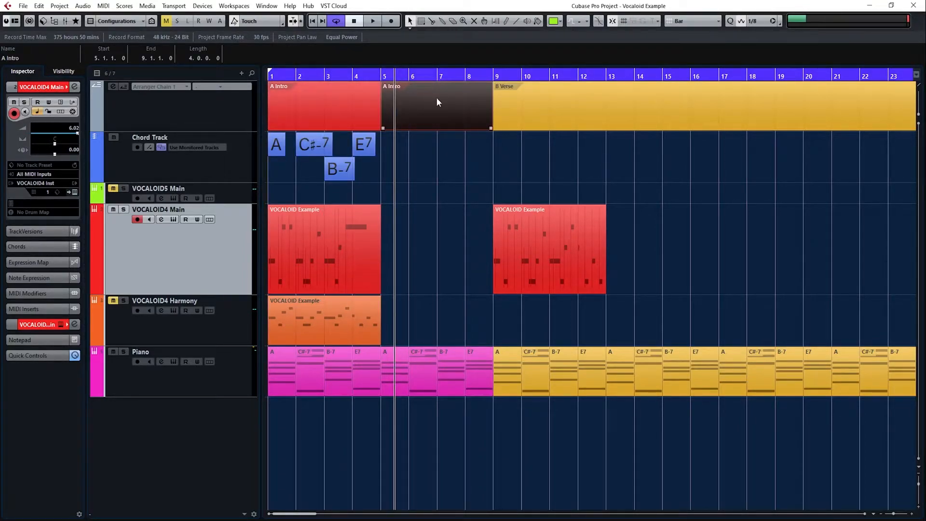
{"action": "left_click", "coordinate": [419, 227]}
{"action": "key", "text": "space"}
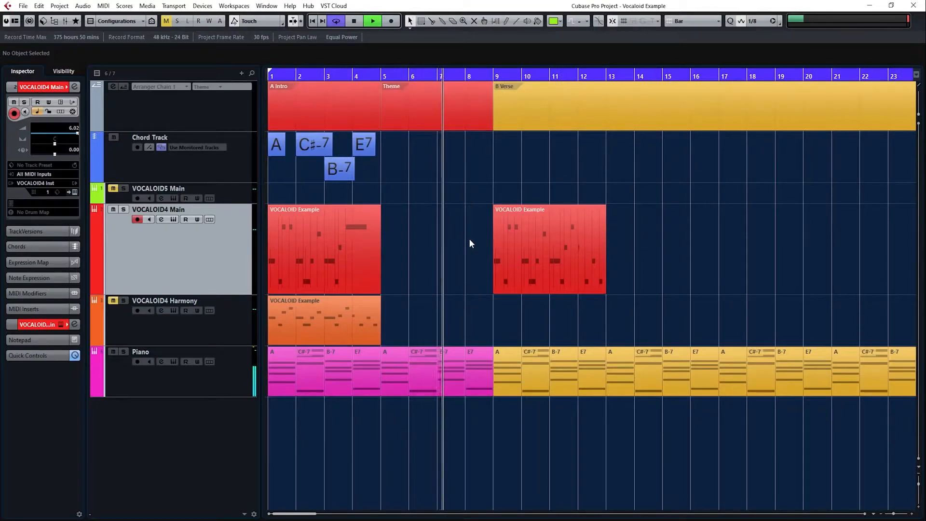
Open the bar 9 vocal part for editing and copy the ballad's second stanza from the lyrics page in the browser
{"action": "left_click", "coordinate": [511, 252]}
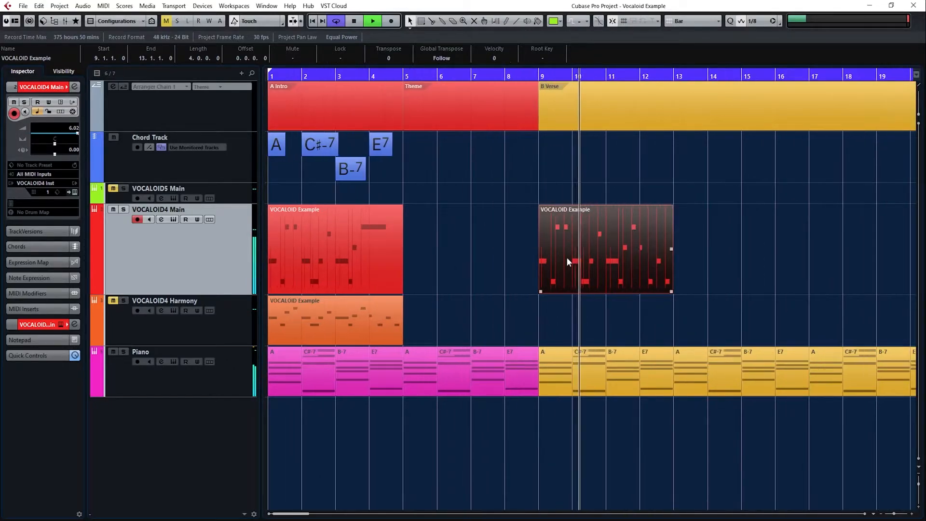
{"action": "double_click", "coordinate": [577, 250]}
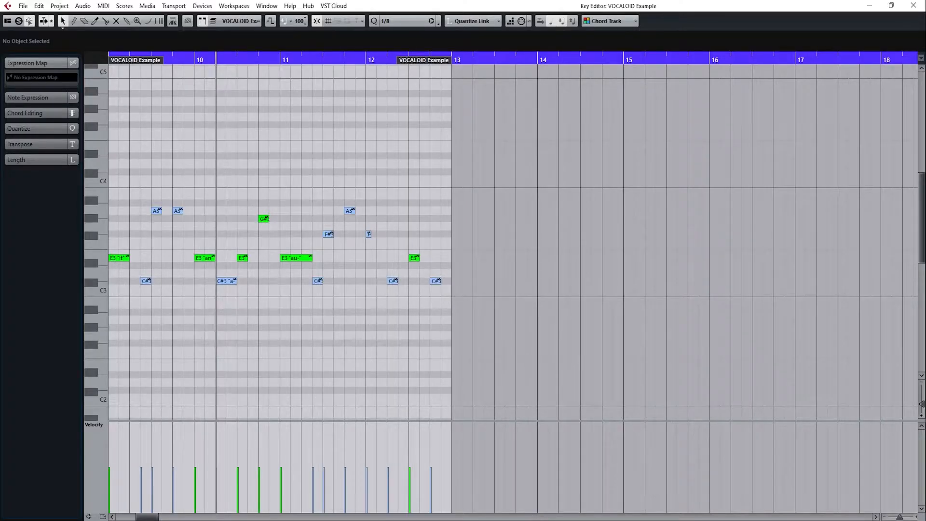
{"action": "mouse_move", "coordinate": [556, 520]}
{"action": "left_click", "coordinate": [594, 484]}
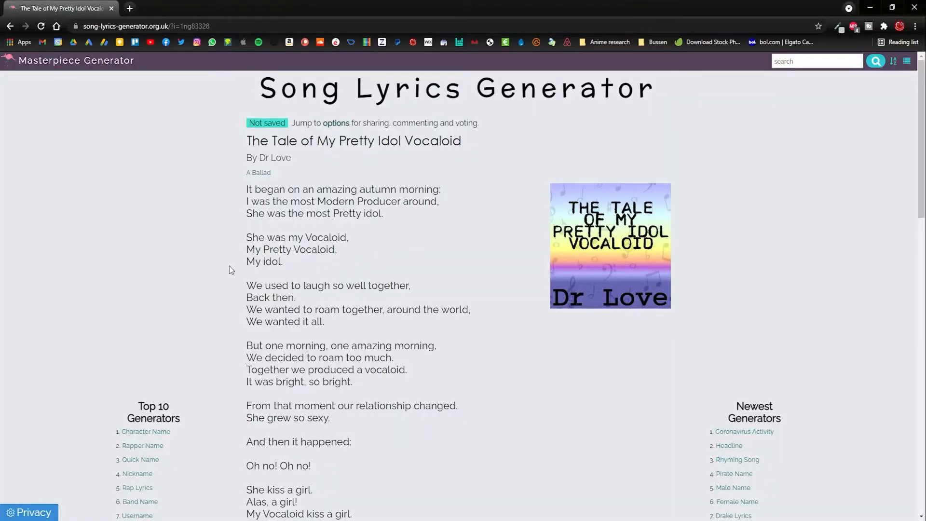
{"action": "left_click", "coordinate": [867, 7]}
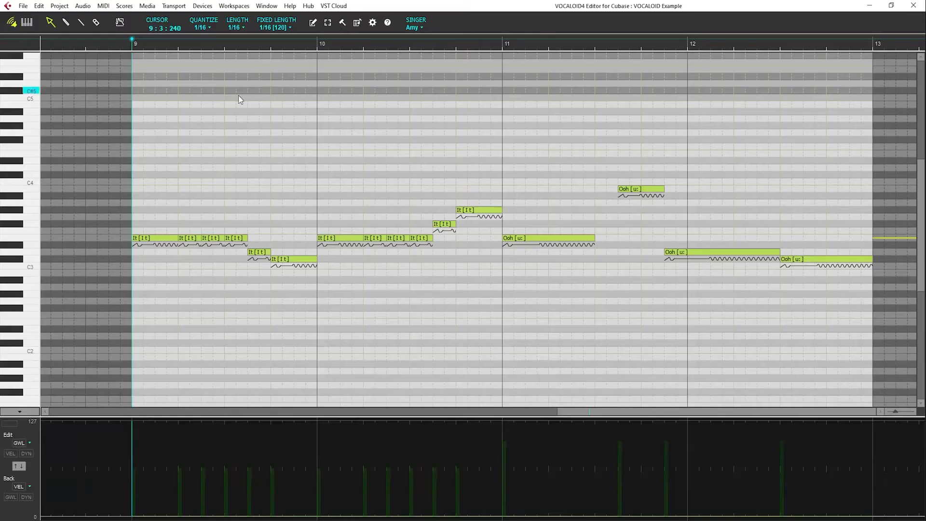
Try the second stanza without syllable breaks as lyrics on the verse notes, play it back and undo the insertion
{"action": "left_click", "coordinate": [341, 24]}
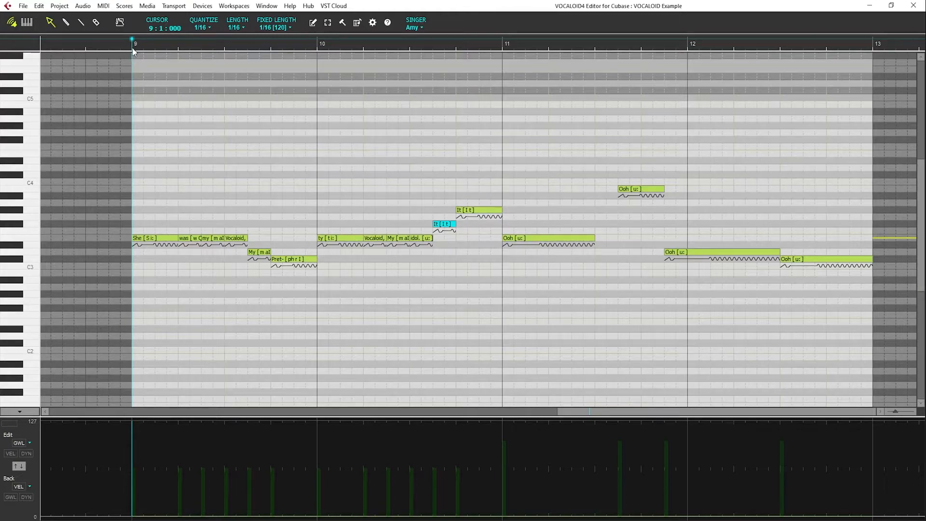
{"action": "key", "text": "space"}
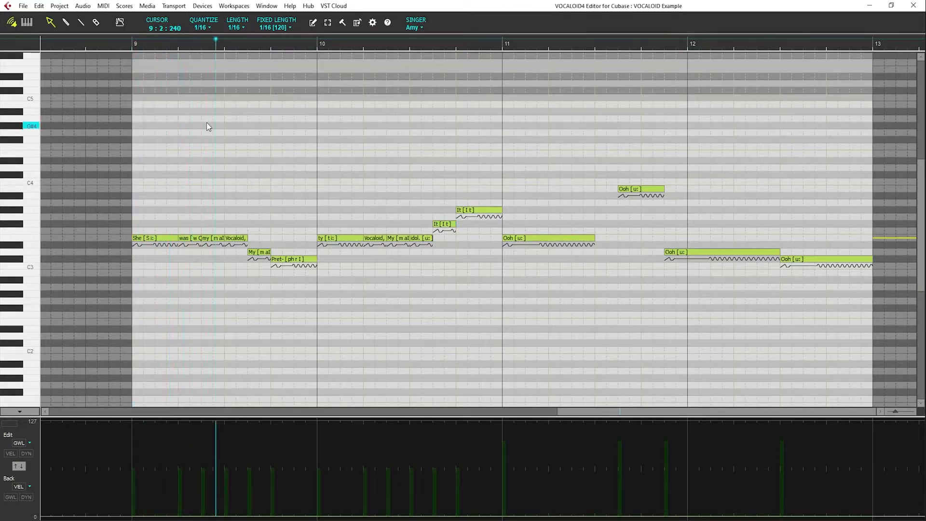
{"action": "key", "text": "ctrl+z"}
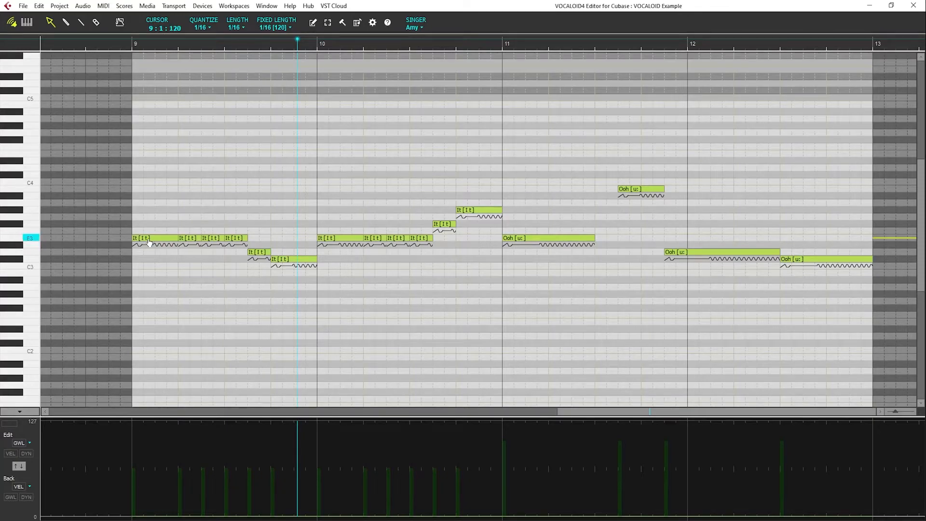
Insert "She was my Vo-ca-loid, My Pre-tty Vo-ca-loid, My idol" on the bar 9–12 notes, making the last three "I", "doll", "doll"
{"action": "left_click", "coordinate": [343, 22]}
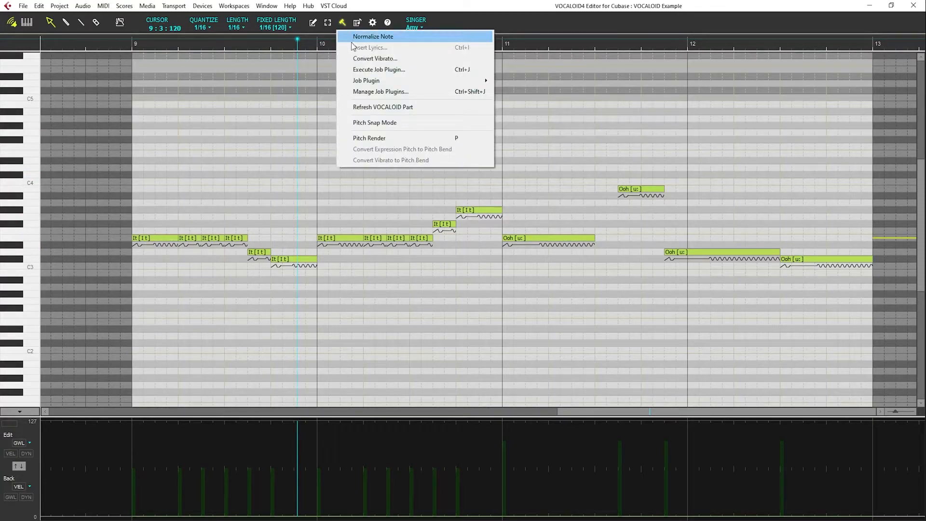
{"action": "left_click", "coordinate": [357, 47]}
{"action": "type", "text": "She was my Vocaloid, My Pretty Vocaloid, My idol."}
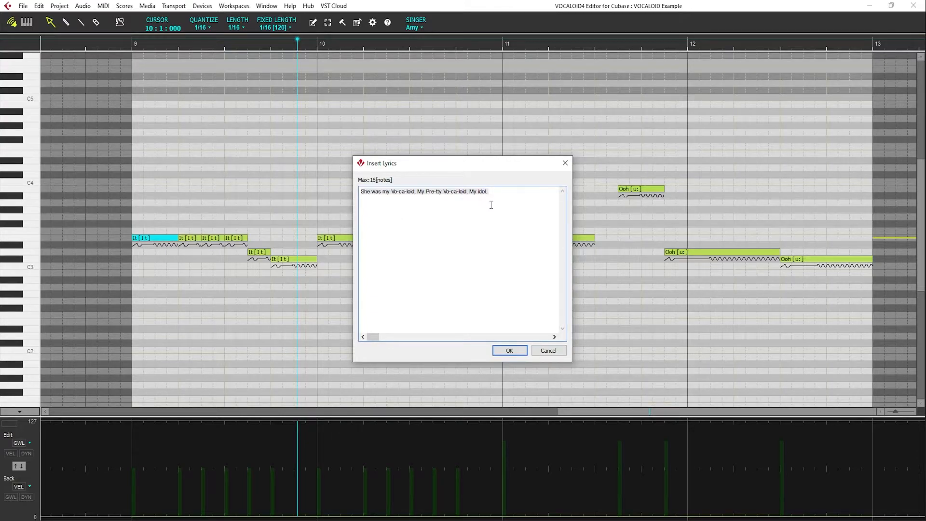
{"action": "left_click", "coordinate": [499, 351]}
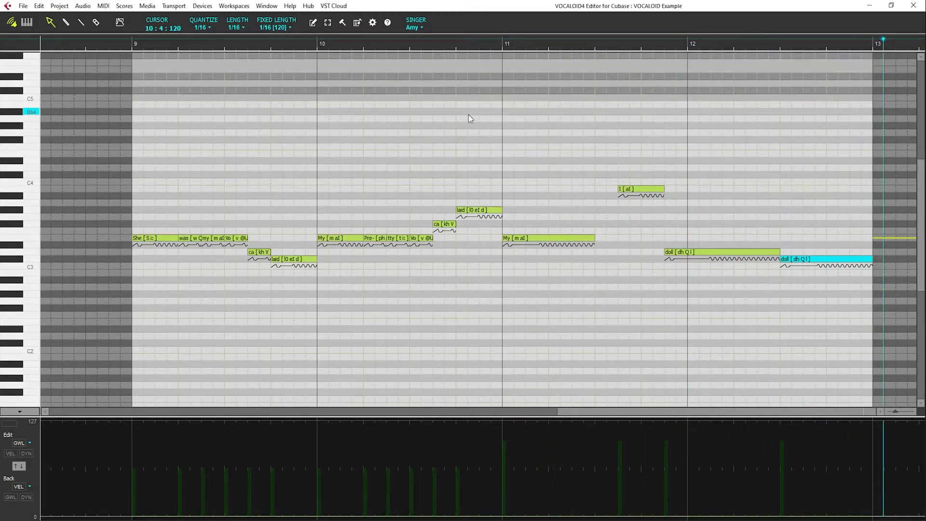
{"action": "left_click", "coordinate": [912, 6]}
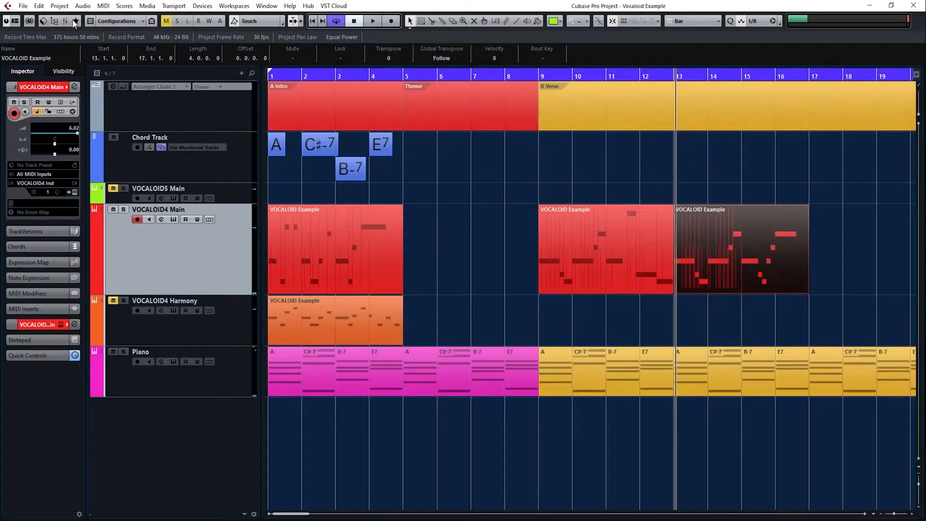
For the bar 13 vocal part, enter "We used to laugh so well together, Back then. We wanted to roam together," in Insert Lyrics
{"action": "left_click", "coordinate": [104, 6]}
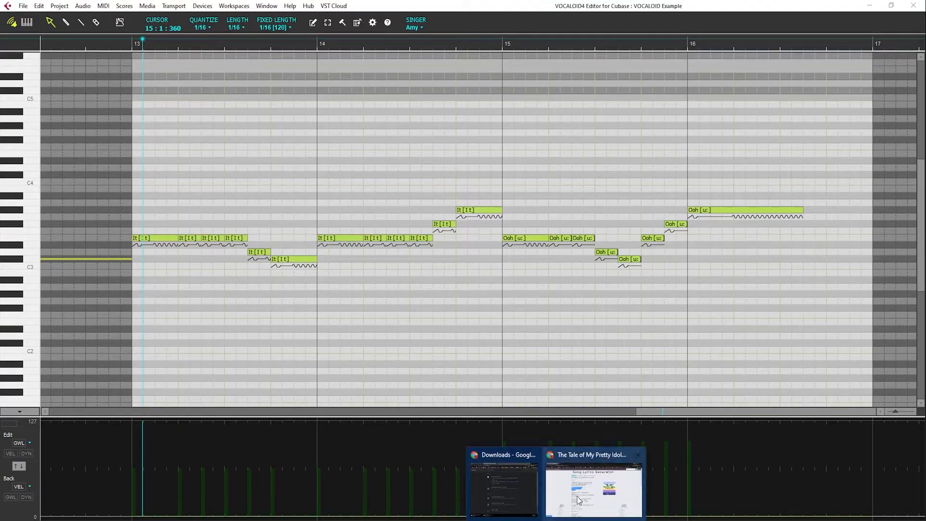
{"action": "left_click", "coordinate": [593, 487]}
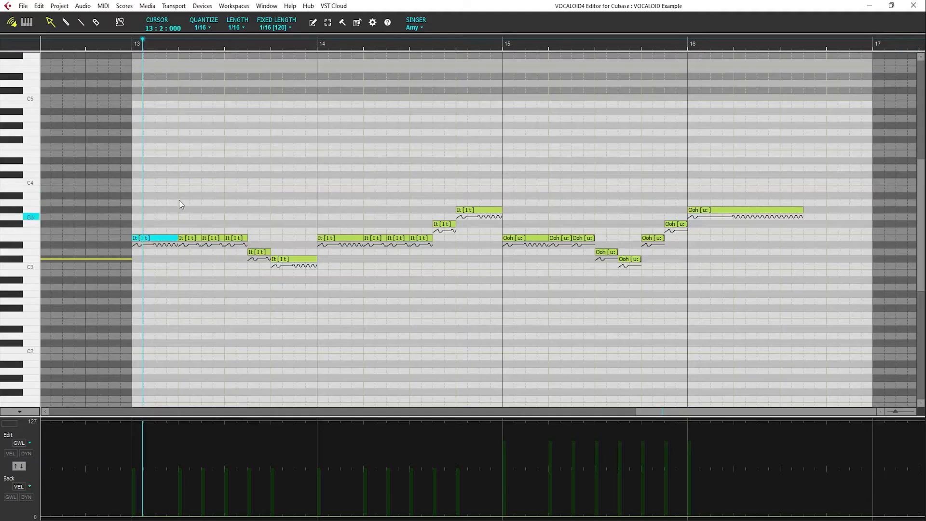
{"action": "left_click", "coordinate": [342, 22]}
{"action": "left_click", "coordinate": [389, 83]}
{"action": "type", "text": "We used to laugh so well together, Back then. We wanted to roam together,"}
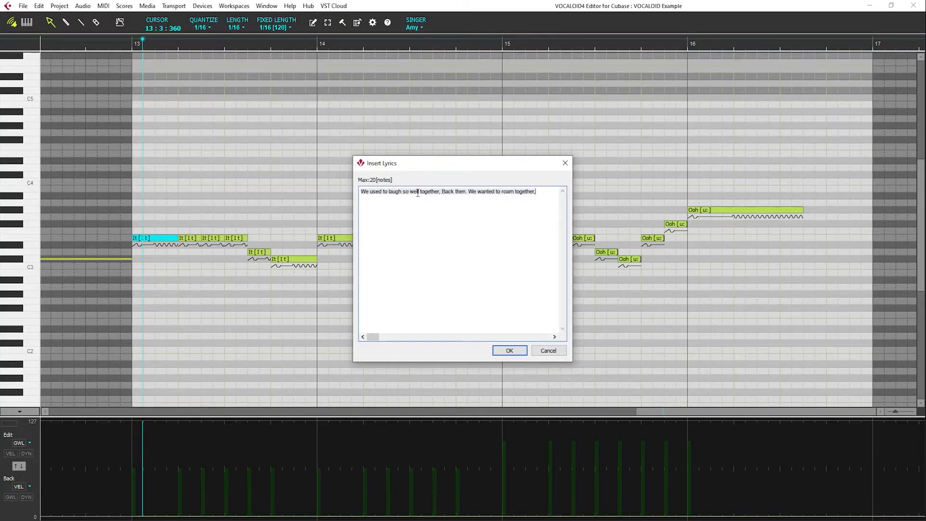
Split the lyric words into syllables as "to-ge-ther", "Ba-hack" and "wan-ted", and apply them to the bar 13 part
{"action": "type", "text": "-ge"}
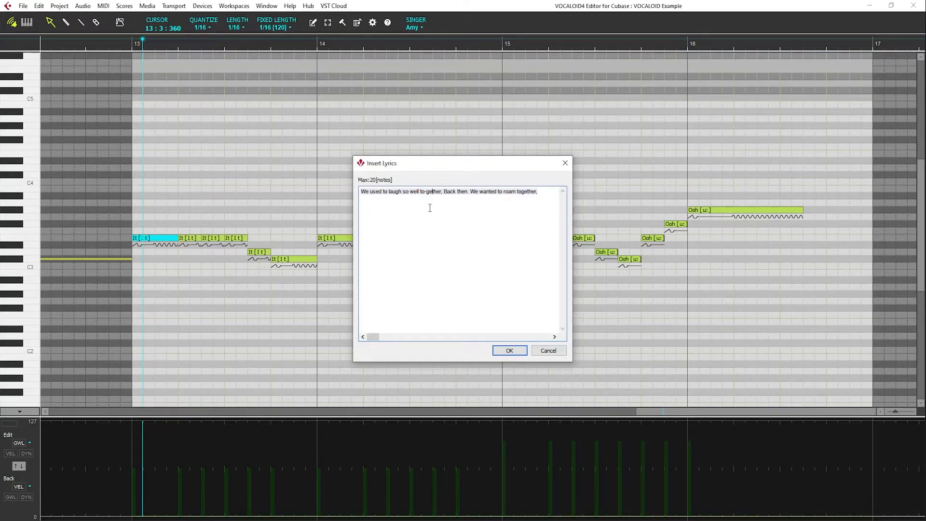
{"action": "type", "text": "-"}
{"action": "key", "text": "Right"}
{"action": "key", "text": "Right"}
{"action": "key", "text": "Right"}
{"action": "key", "text": "Right"}
{"action": "key", "text": "Right"}
{"action": "key", "text": "Right"}
{"action": "key", "text": "Right"}
{"action": "key", "text": "Right"}
{"action": "type", "text": "-ha"}
{"action": "left_click", "coordinate": [506, 350]}
Play back the bar 13 part and re-enter the lyric of bar 14's first note as "Ooh"
{"action": "key", "text": "space"}
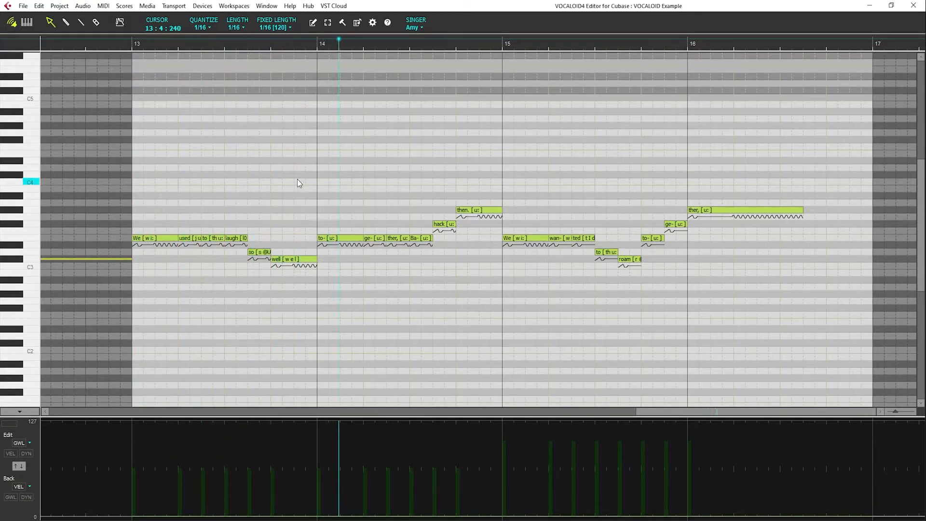
{"action": "double_click", "coordinate": [331, 238]}
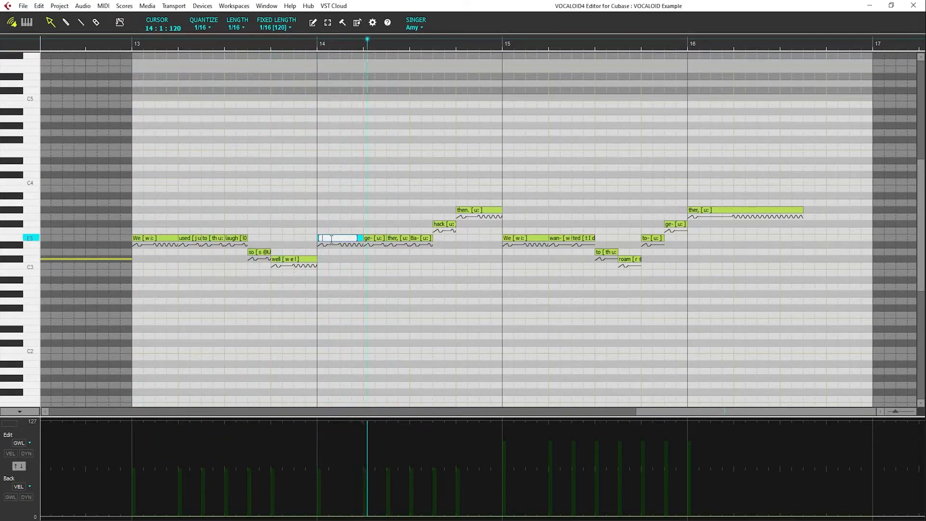
{"action": "type", "text": "Ooh"}
{"action": "key", "text": "Return"}
{"action": "double_click", "coordinate": [338, 238]}
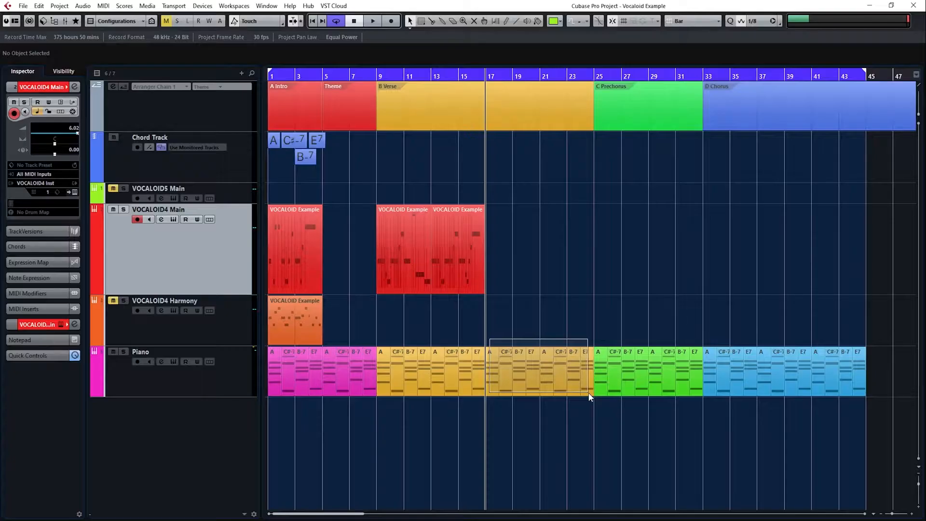
Delete the piano chords in bars 17 to 24 and shorten the B Verse section to end at bar 17
{"action": "left_click_drag", "start_coordinate": [489, 339], "coordinate": [590, 395]}
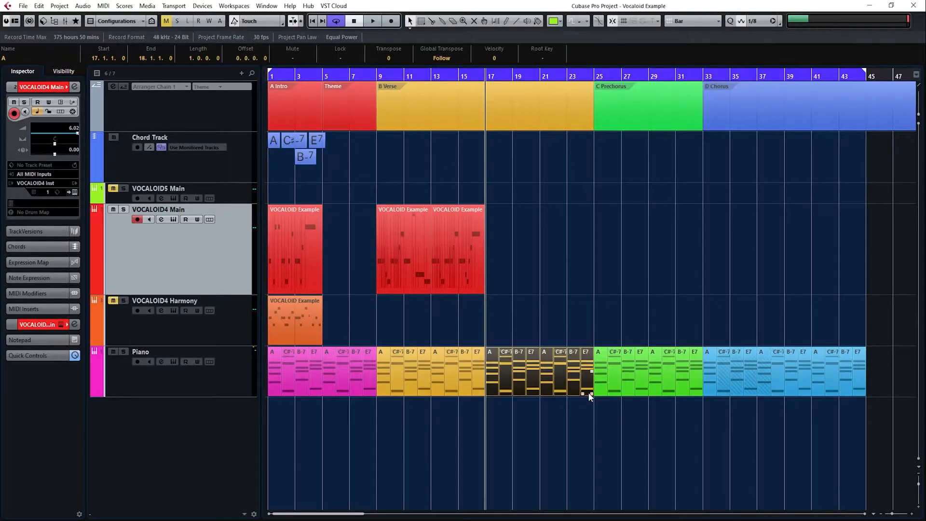
{"action": "key", "text": "Delete"}
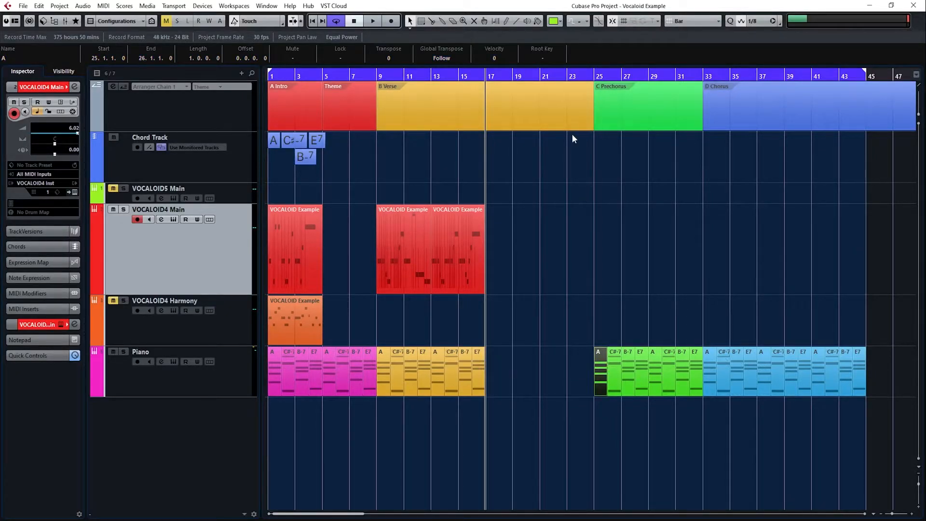
{"action": "left_click_drag", "start_coordinate": [591, 129], "coordinate": [485, 129]}
Move the C Prechorus and D Chorus sections with their piano chords eight bars earlier, starting at bars 17 and 25
{"action": "left_click", "coordinate": [528, 110]}
{"action": "left_click", "coordinate": [525, 209]}
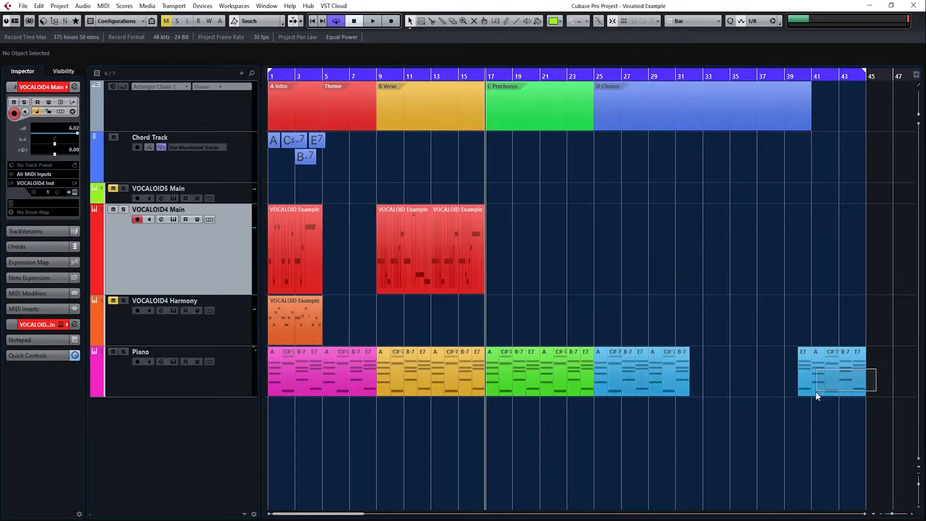
{"action": "left_click_drag", "start_coordinate": [815, 391], "coordinate": [737, 377]}
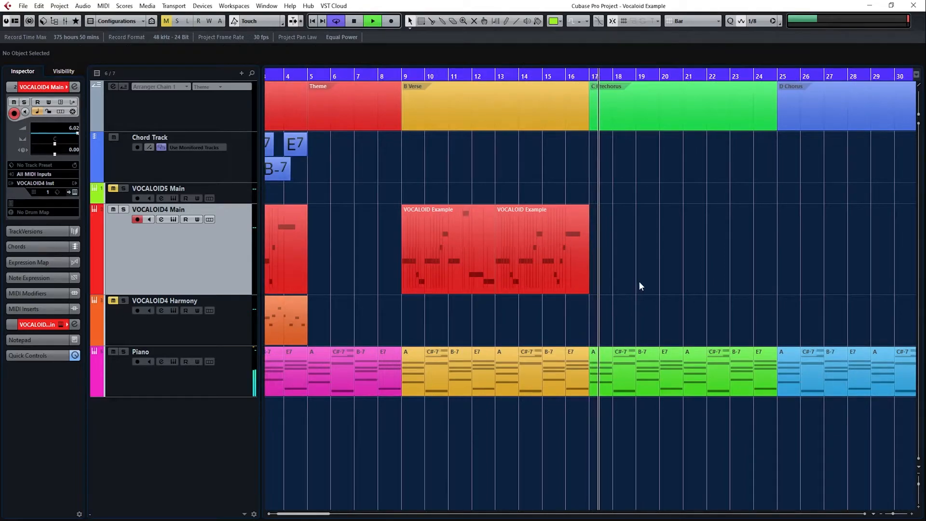
Stop playback and duplicate the bar 13 main vocal part to bar 17
{"action": "key", "text": "space"}
{"action": "left_click", "coordinate": [527, 268]}
{"action": "key", "text": "ctrl+d"}
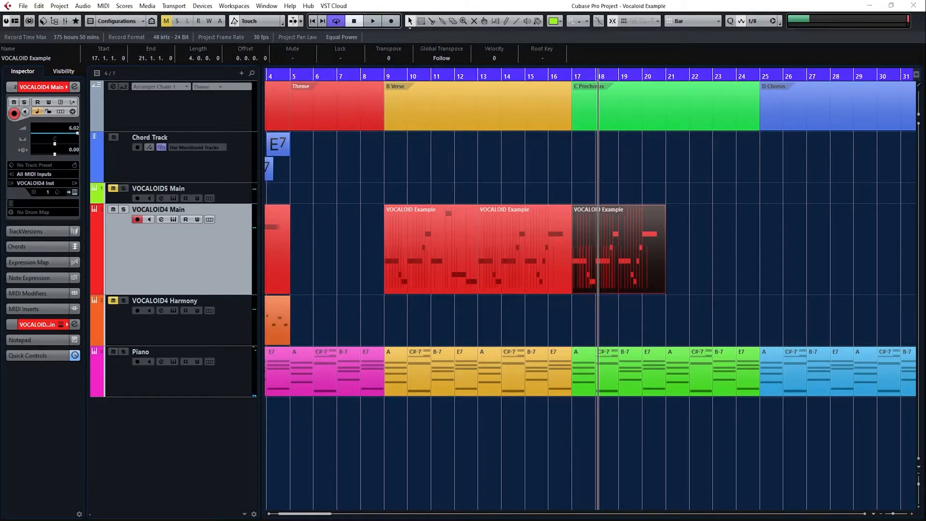
Take "around the world, We wanted it all" from the lyrics page and write the Prechorus vocal through bar 24 with those words
{"action": "left_click", "coordinate": [601, 501]}
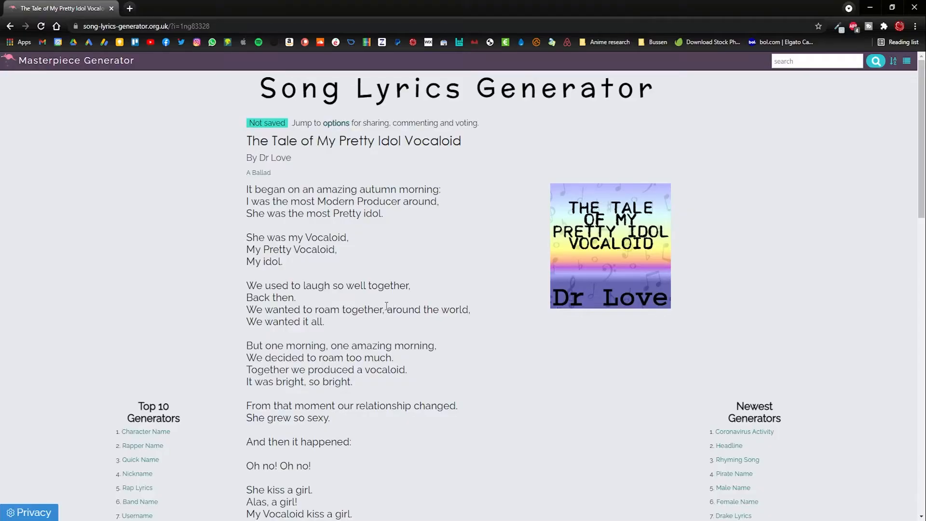
{"action": "left_click_drag", "start_coordinate": [386, 307], "coordinate": [428, 332]}
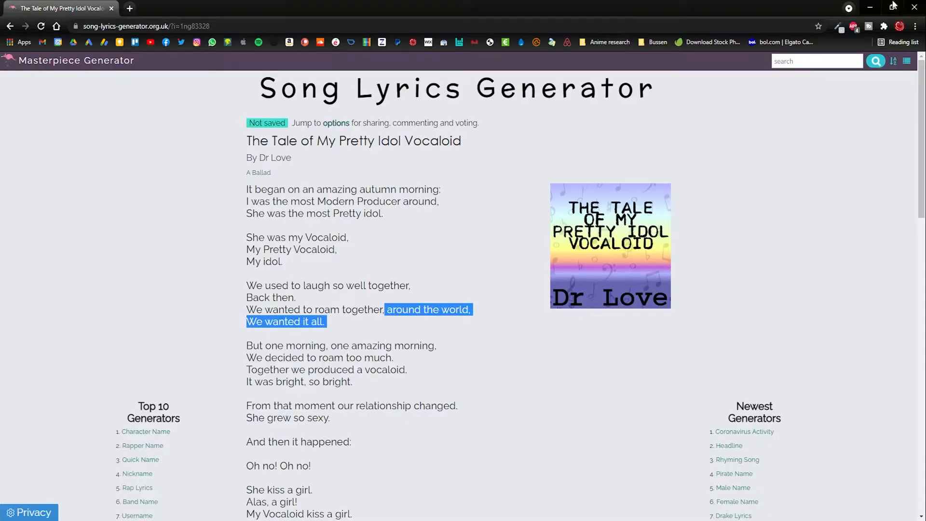
{"action": "left_click", "coordinate": [870, 7]}
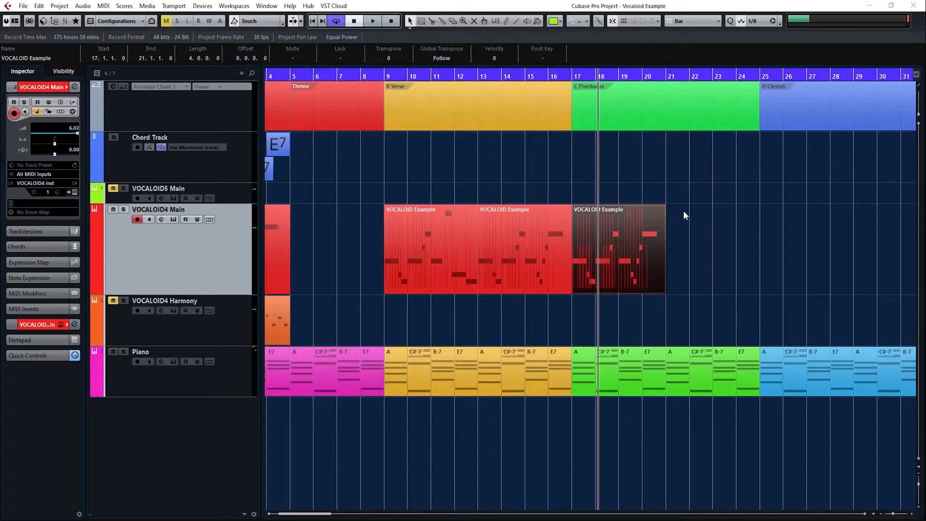
{"action": "double_click", "coordinate": [623, 255]}
{"action": "left_click", "coordinate": [137, 59]}
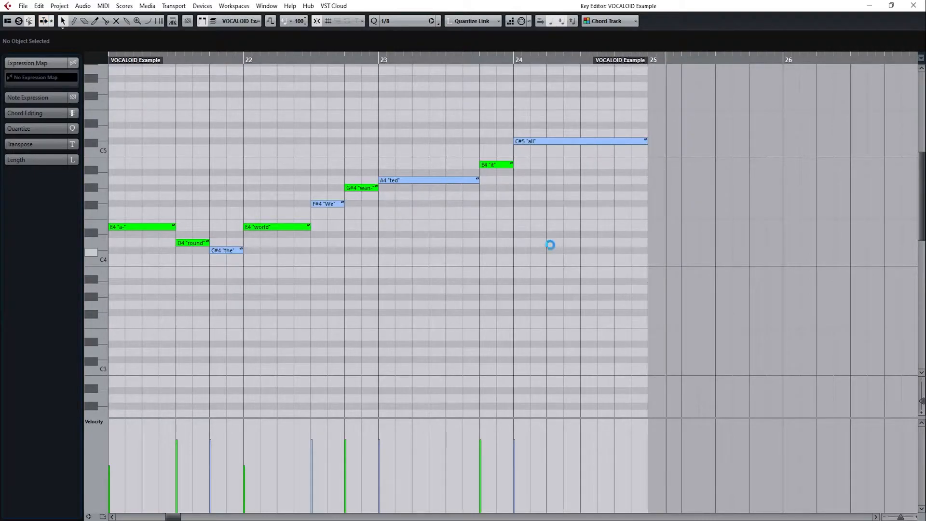
{"action": "left_click", "coordinate": [913, 5]}
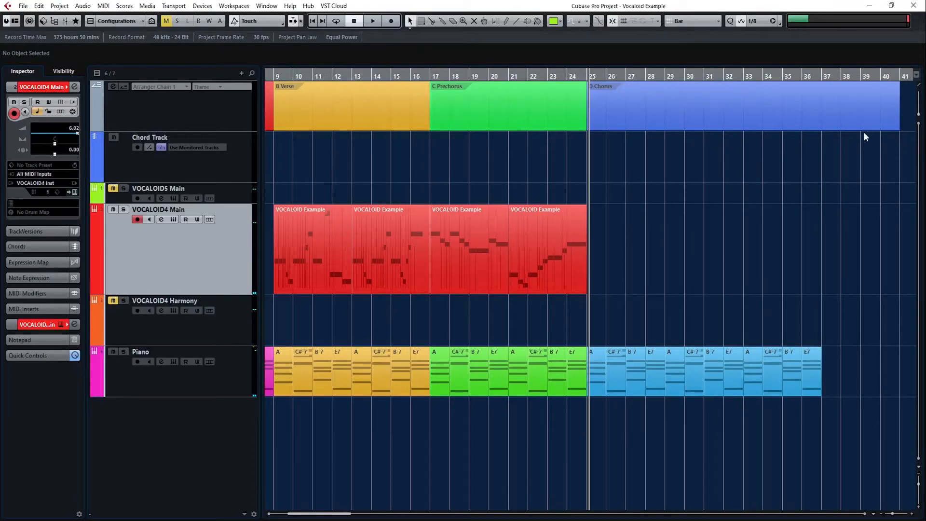
Shorten the D Chorus section to end at bar 37 and copy the bar 21 vocal part to bar 25
{"action": "left_click_drag", "start_coordinate": [899, 127], "coordinate": [821, 128]}
{"action": "left_click_drag", "start_coordinate": [556, 258], "coordinate": [639, 263]}
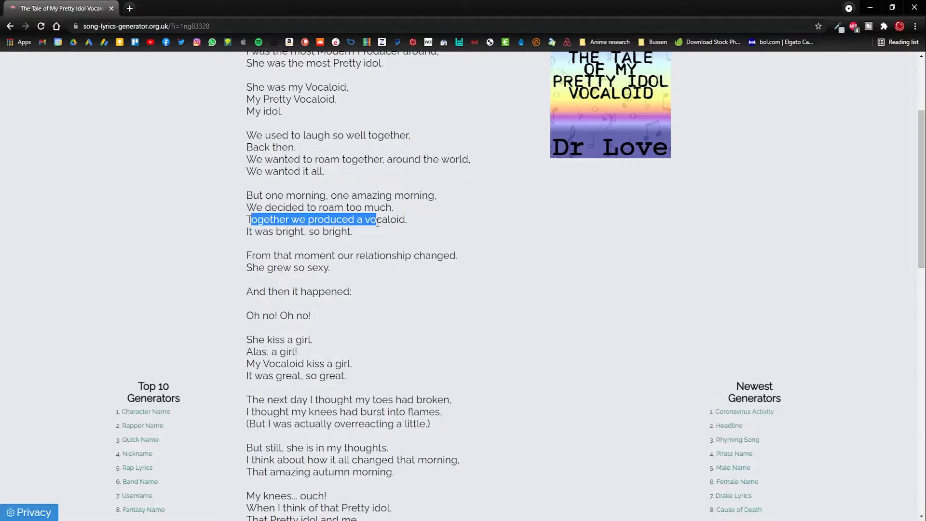
Highlight the lines "Together we produced a vocaloid. It was bright, so bright." on the lyrics page and return to Cubase
{"action": "left_click_drag", "start_coordinate": [381, 220], "coordinate": [422, 229]}
{"action": "left_click", "coordinate": [399, 234]}
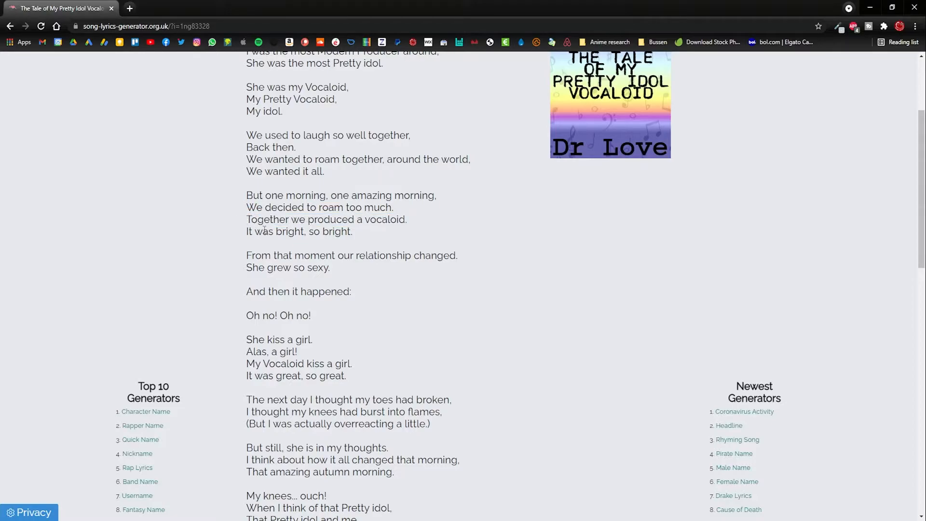
{"action": "left_click_drag", "start_coordinate": [247, 220], "coordinate": [378, 230]}
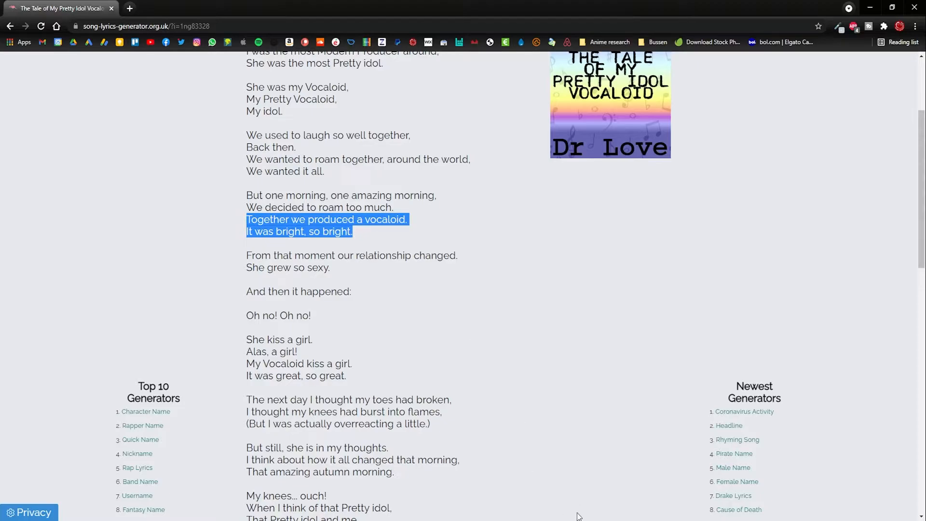
{"action": "mouse_move", "coordinate": [552, 519]}
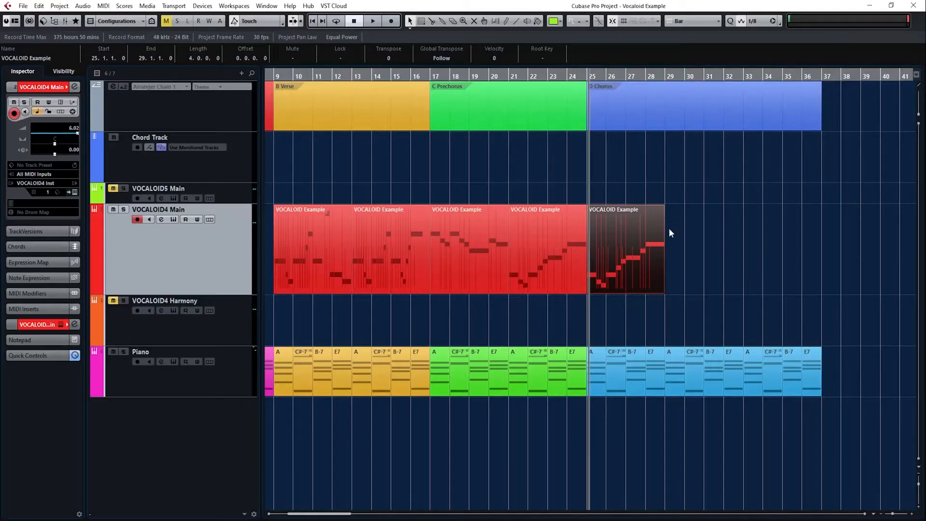
Rewrite the bar 25 part's melody with an E4 pickup, play it back, and assign the syllables of "Together we produced a vocaloid. It was bright, so bright."
{"action": "double_click", "coordinate": [646, 235]}
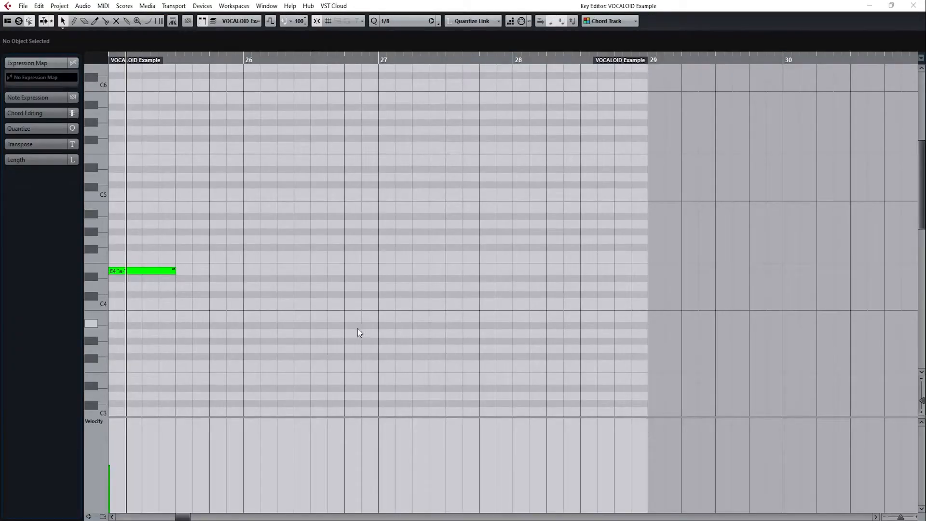
{"action": "scroll", "coordinate": [224, 312], "scroll_direction": "up", "scroll_amount": 3}
{"action": "left_click_drag", "start_coordinate": [127, 339], "coordinate": [134, 271]}
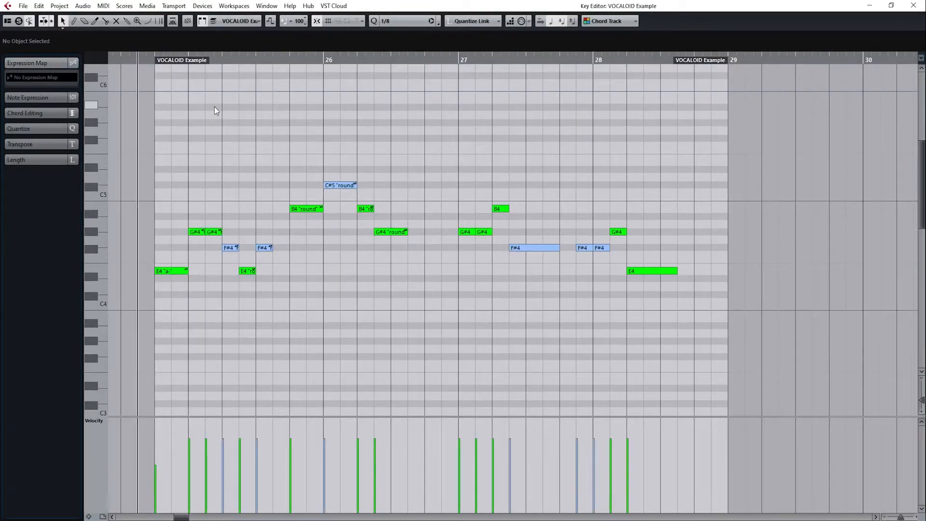
{"action": "key", "text": "space"}
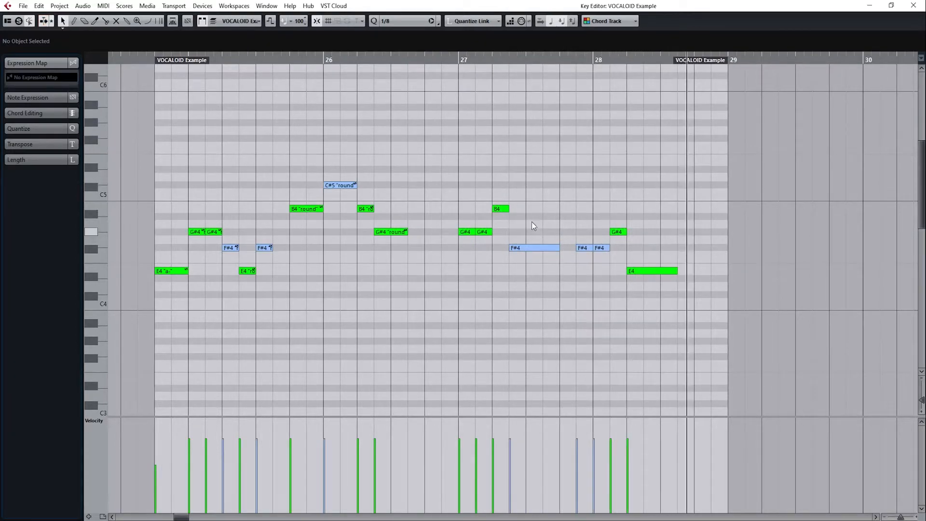
{"action": "left_click", "coordinate": [584, 249]}
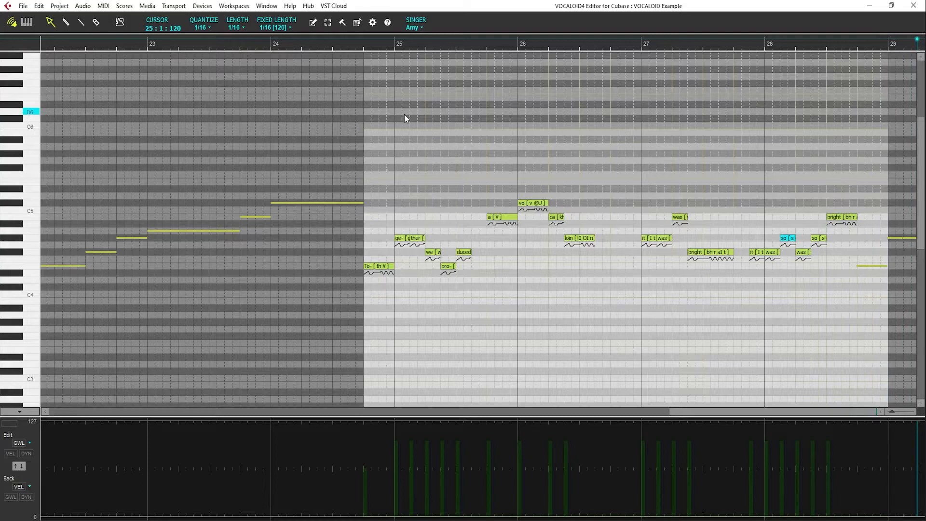
{"action": "left_click", "coordinate": [915, 5]}
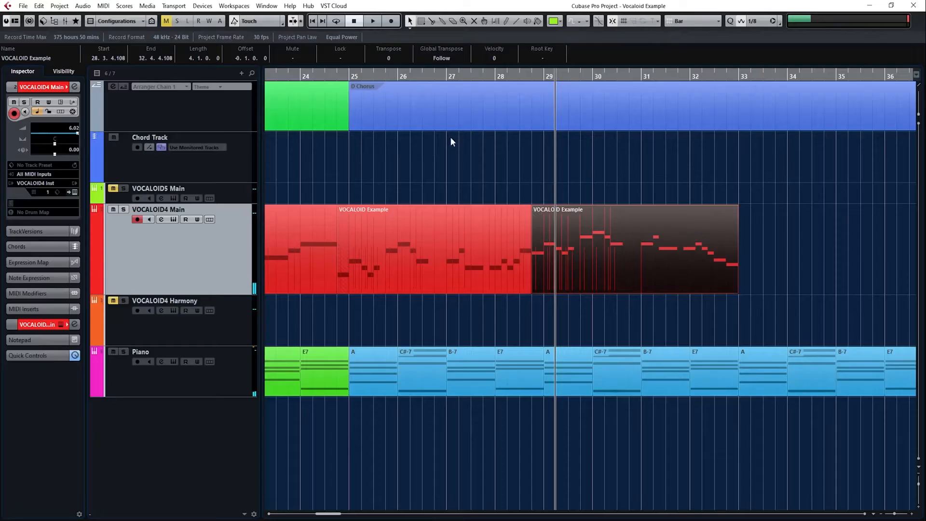
Shorten the D Chorus section to end at bar 33 and delete the piano chords from bar 33 onward
{"action": "left_click", "coordinate": [104, 5]}
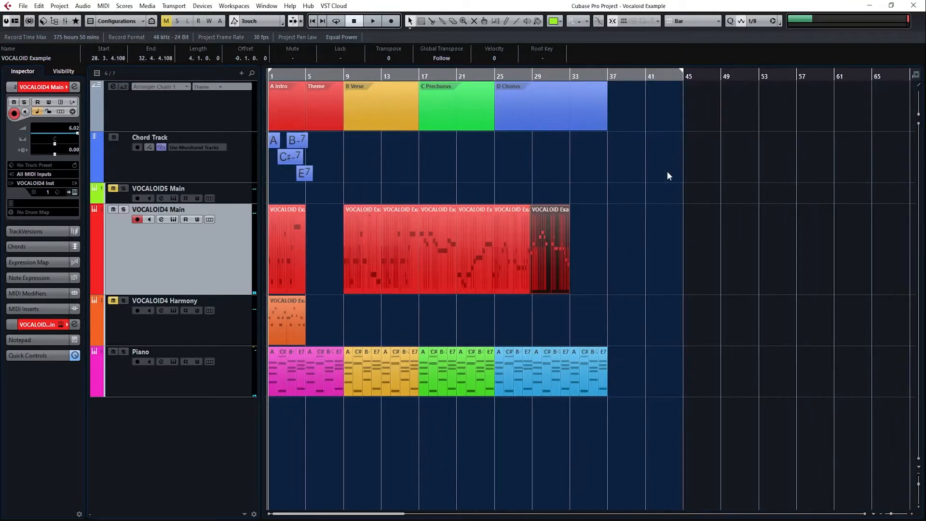
{"action": "key", "text": "g"}
{"action": "key", "text": "h"}
{"action": "key", "text": "h"}
{"action": "key", "text": "h"}
{"action": "left_click", "coordinate": [620, 176]}
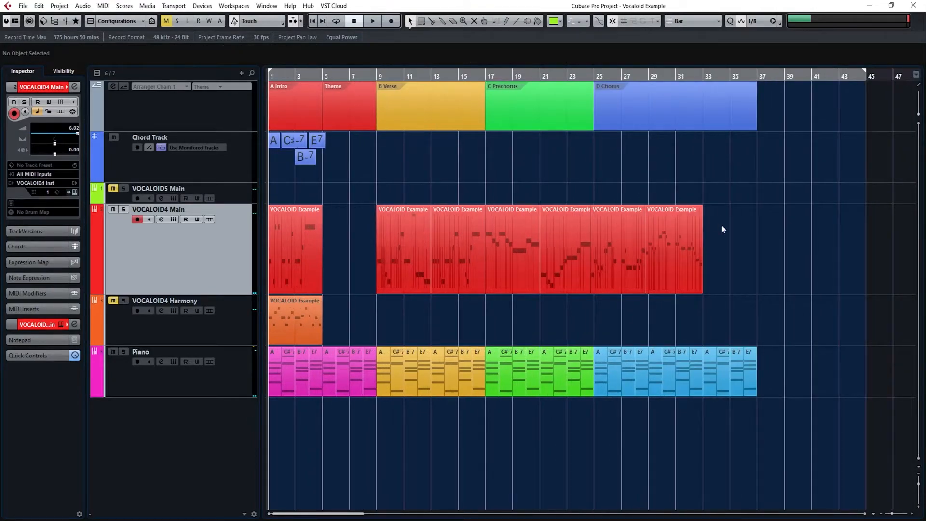
{"action": "left_click_drag", "start_coordinate": [756, 129], "coordinate": [703, 128]}
{"action": "left_click_drag", "start_coordinate": [769, 373], "coordinate": [711, 368]}
{"action": "key", "text": "Delete"}
Play back the arrangement to the end of the D Chorus and set the right locator to bar 33
{"action": "key", "text": "space"}
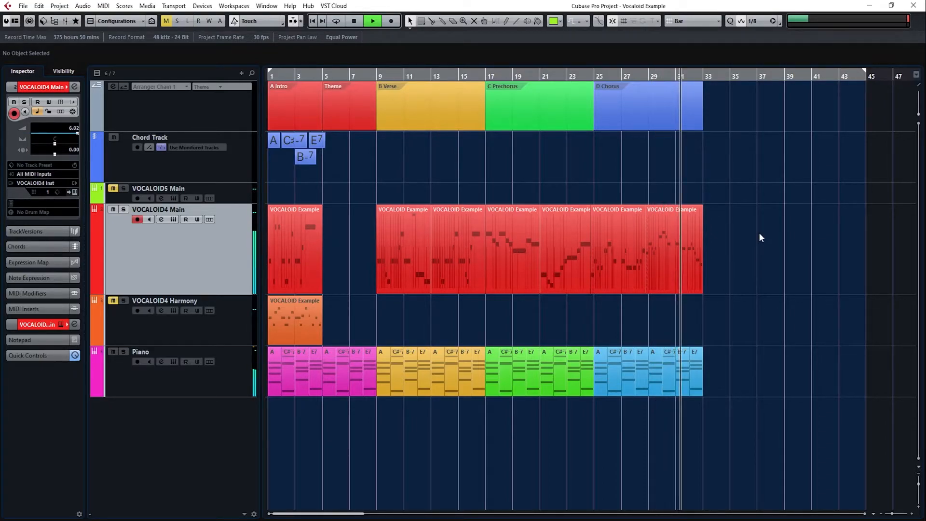
{"action": "left_click", "coordinate": [354, 23]}
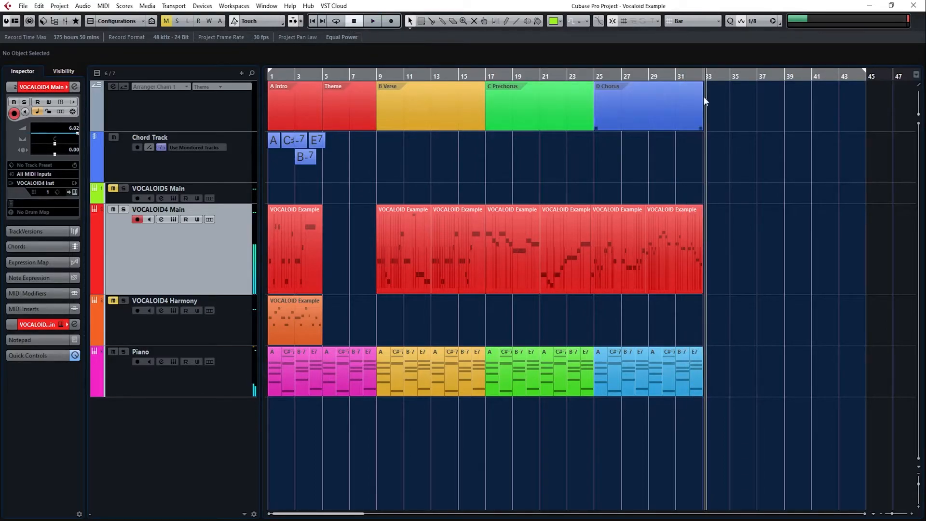
{"action": "left_click_drag", "start_coordinate": [863, 72], "coordinate": [702, 72]}
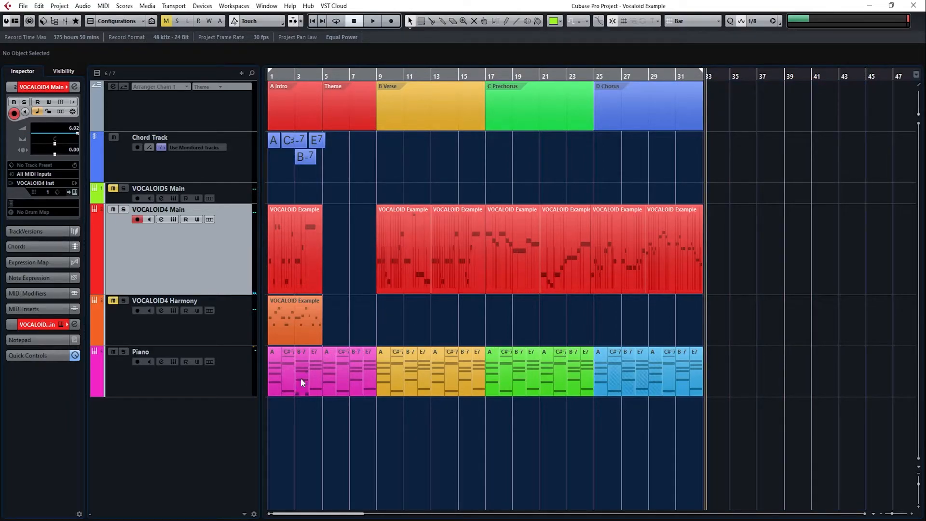
Play back the C Prechorus and D Chorus vocals with the chord track driving the piano
{"action": "left_click_drag", "start_coordinate": [288, 74], "coordinate": [263, 73]}
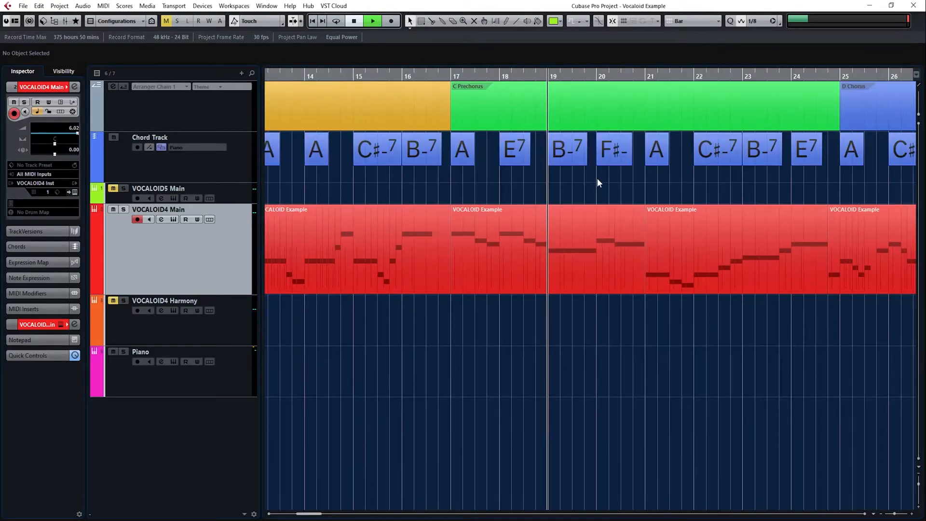
{"action": "key", "text": "space"}
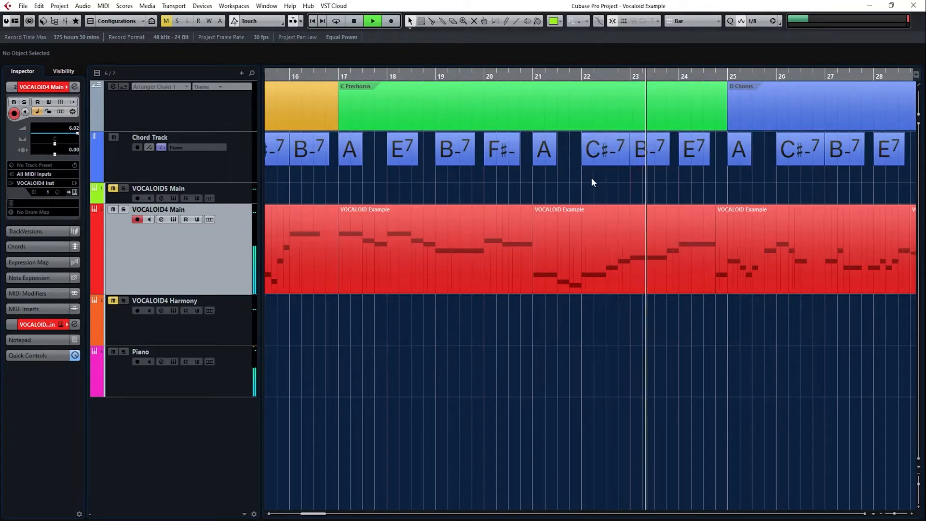
{"action": "key", "text": "g"}
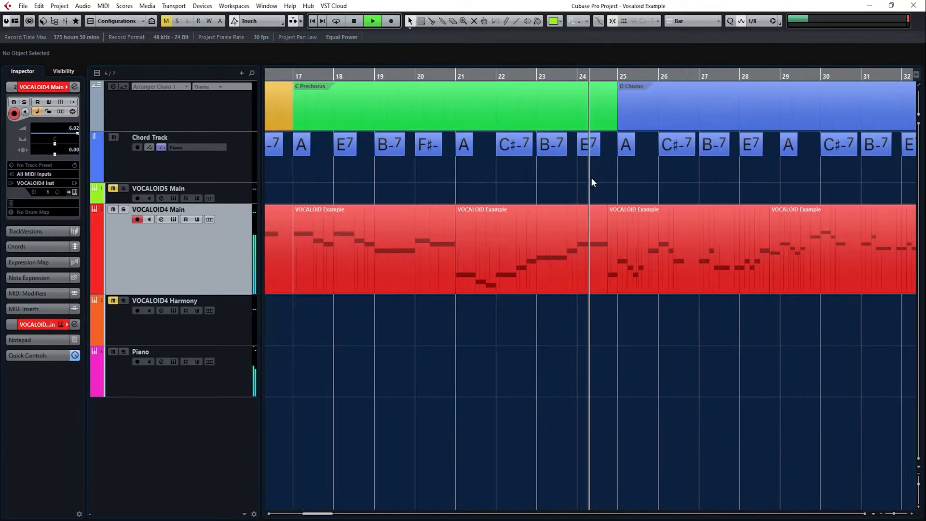
{"action": "key", "text": "h"}
{"action": "key", "text": "h"}
{"action": "key", "text": "h"}
{"action": "key", "text": "h"}
{"action": "key", "text": "g"}
{"action": "key", "text": "g"}
{"action": "key", "text": "g"}
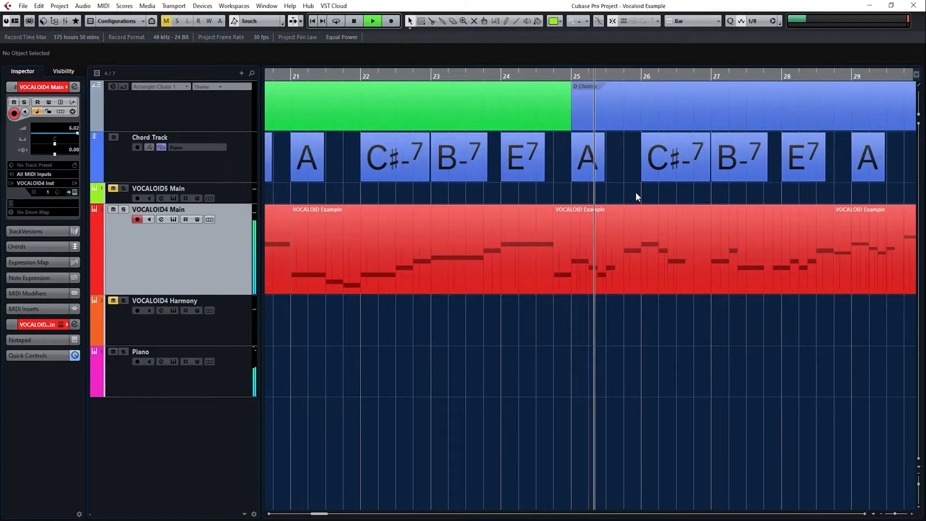
{"action": "key", "text": "g"}
{"action": "key", "text": "h"}
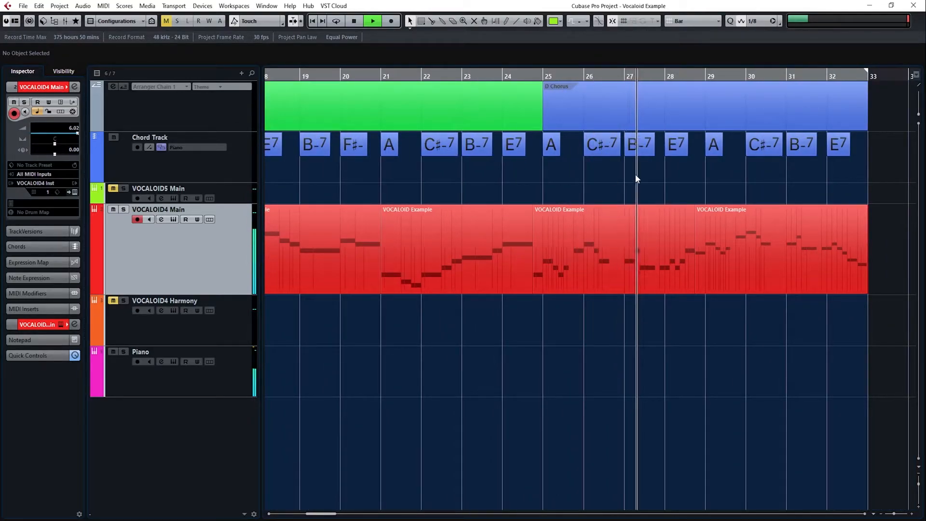
Enable cycle playback for the arrangement from bar 1 to bar 33
{"action": "key", "text": "KP_Divide"}
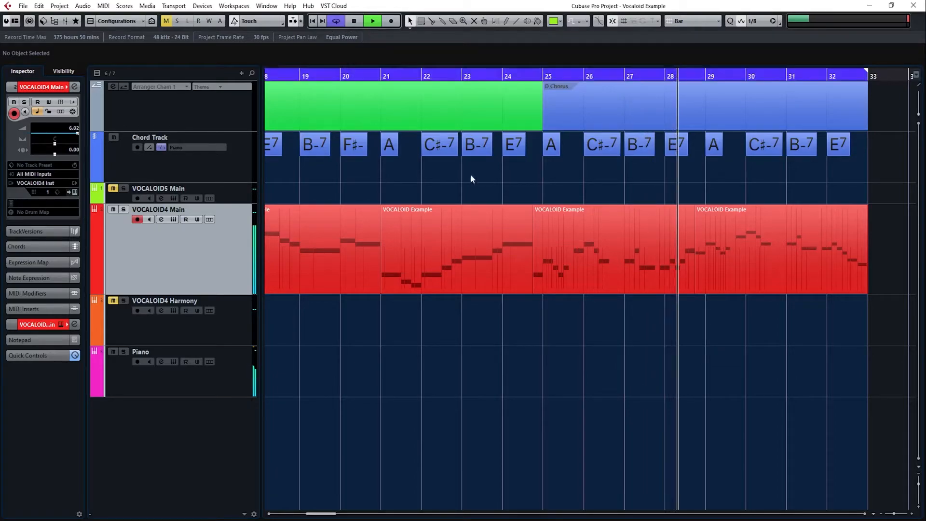
{"action": "key", "text": "g"}
{"action": "key", "text": "g"}
{"action": "key", "text": "g"}
{"action": "key", "text": "g"}
{"action": "key", "text": "g"}
{"action": "key", "text": "g"}
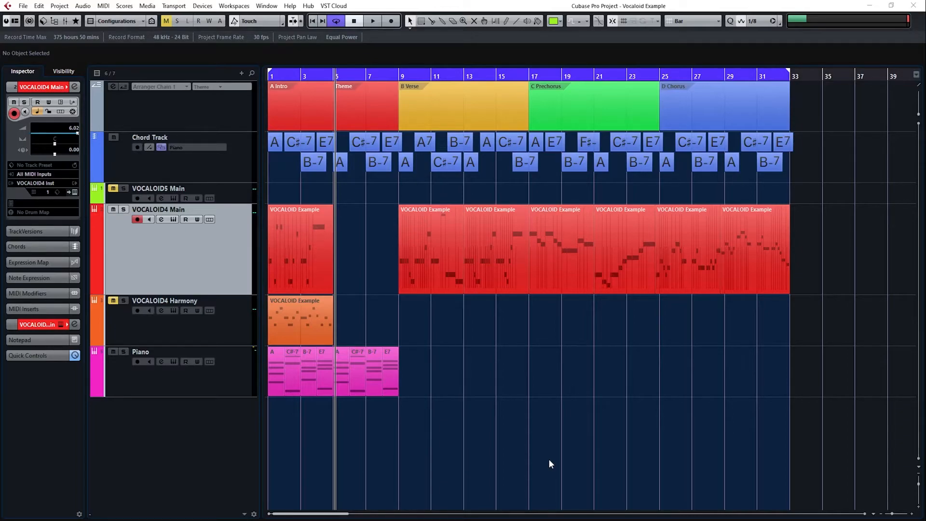
Add a new instrument track with the Addictive Drums 2 x64 instrument
{"action": "left_click", "coordinate": [922, 53]}
{"action": "left_click", "coordinate": [708, 86]}
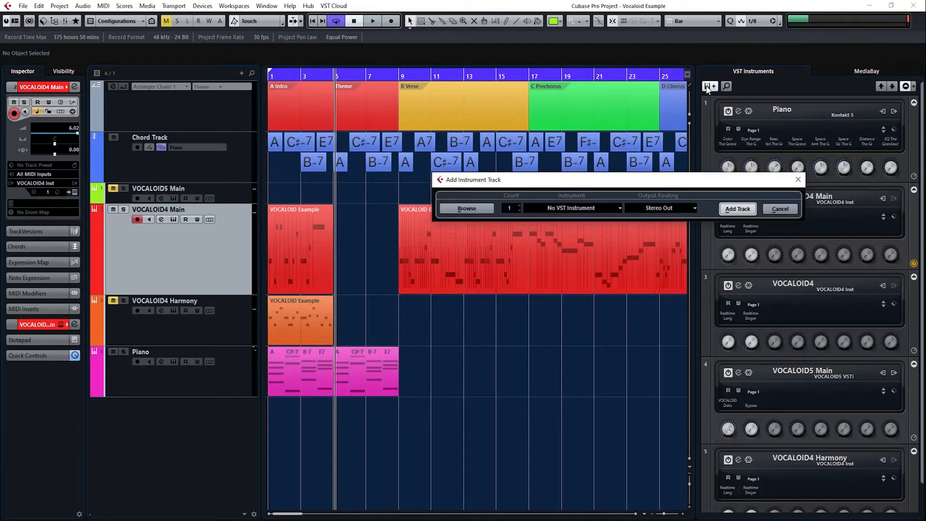
{"action": "left_click", "coordinate": [585, 208]}
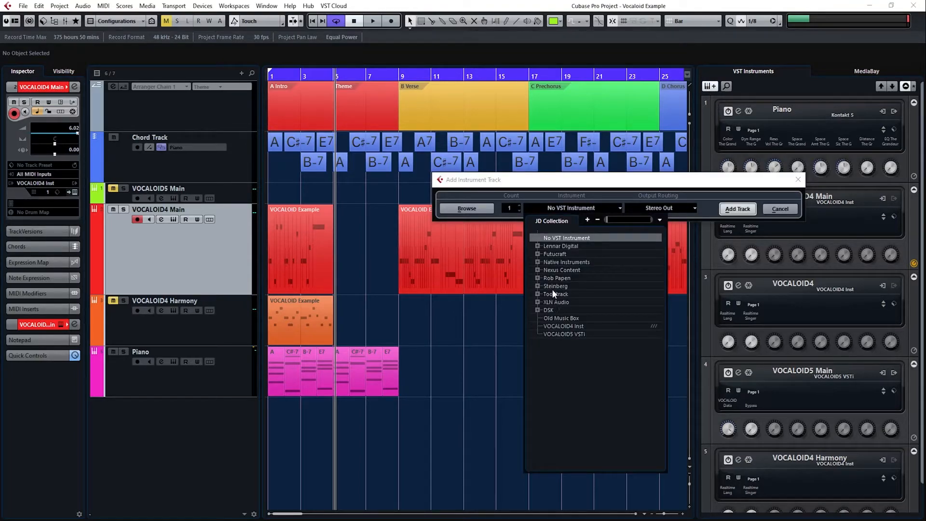
{"action": "type", "text": "dru"}
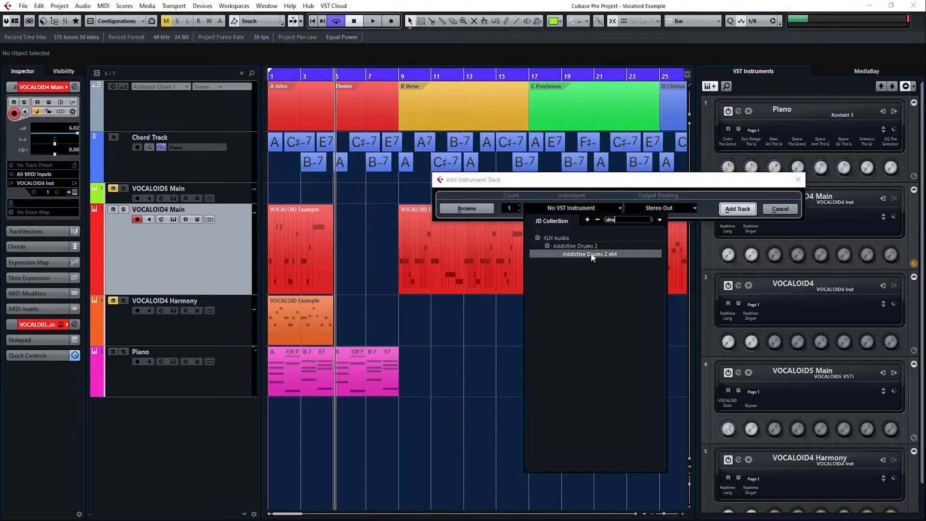
{"action": "double_click", "coordinate": [591, 254]}
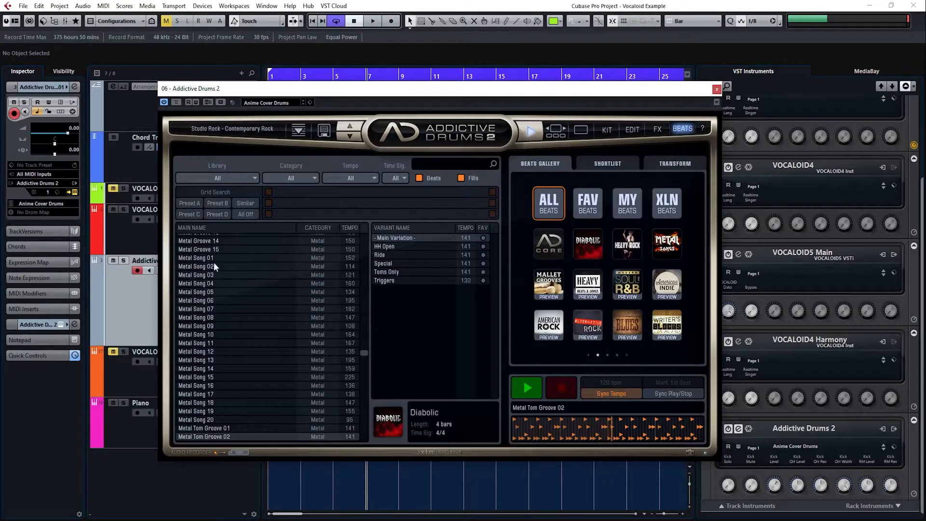
Place a beat from the Addictive Drums 2 library on the drum track at bar 25 and play back from the B Verse
{"action": "scroll", "coordinate": [213, 262], "scroll_direction": "up", "scroll_amount": 10}
{"action": "left_click_drag", "start_coordinate": [365, 341], "coordinate": [381, 223]}
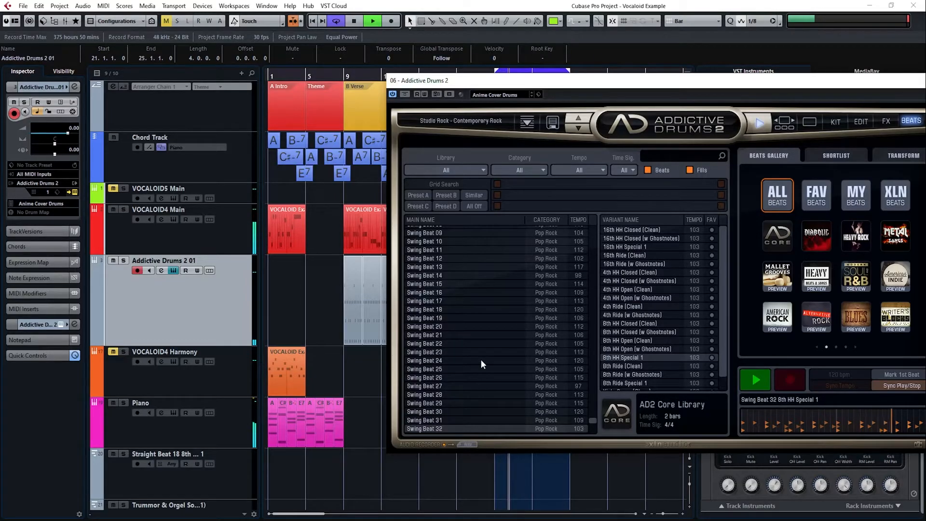
{"action": "left_click_drag", "start_coordinate": [519, 87], "coordinate": [750, 160]}
{"action": "left_click_drag", "start_coordinate": [680, 505], "coordinate": [513, 306]}
{"action": "left_click_drag", "start_coordinate": [513, 306], "coordinate": [500, 302]}
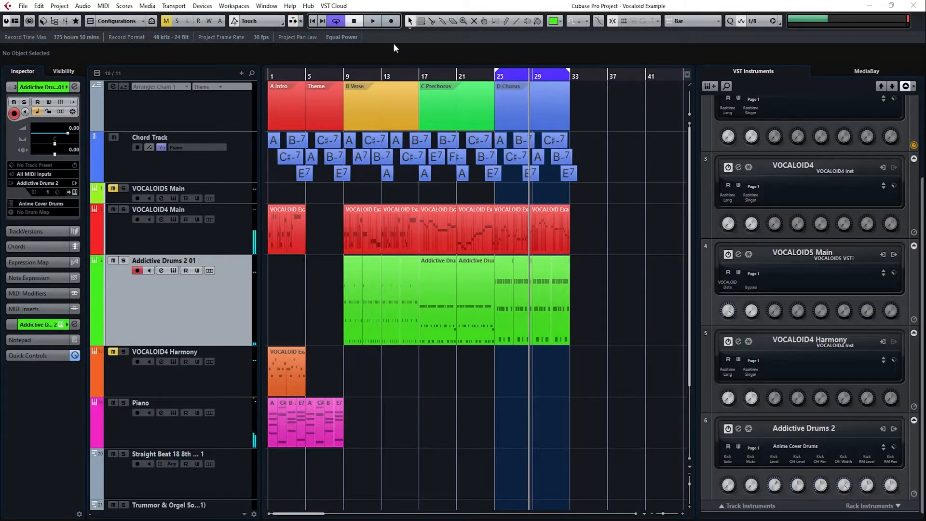
{"action": "left_click", "coordinate": [371, 77]}
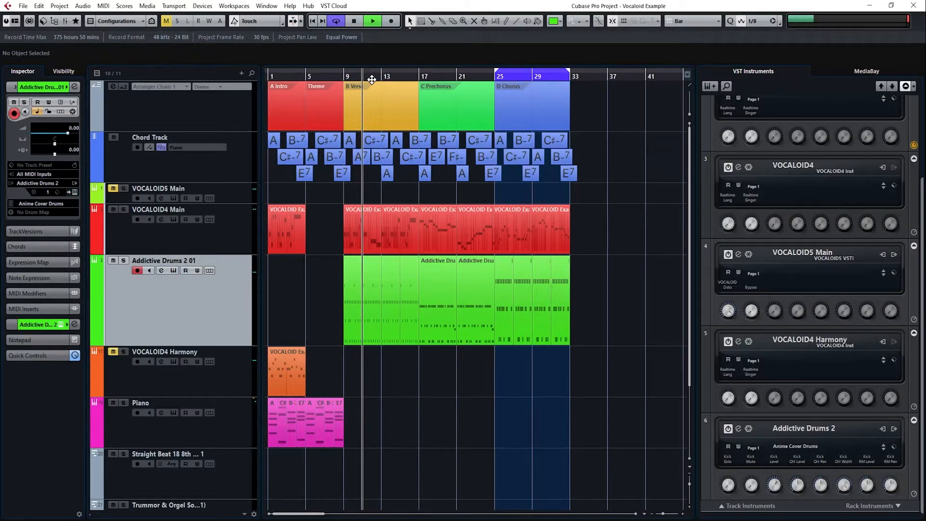
{"action": "key", "text": "space"}
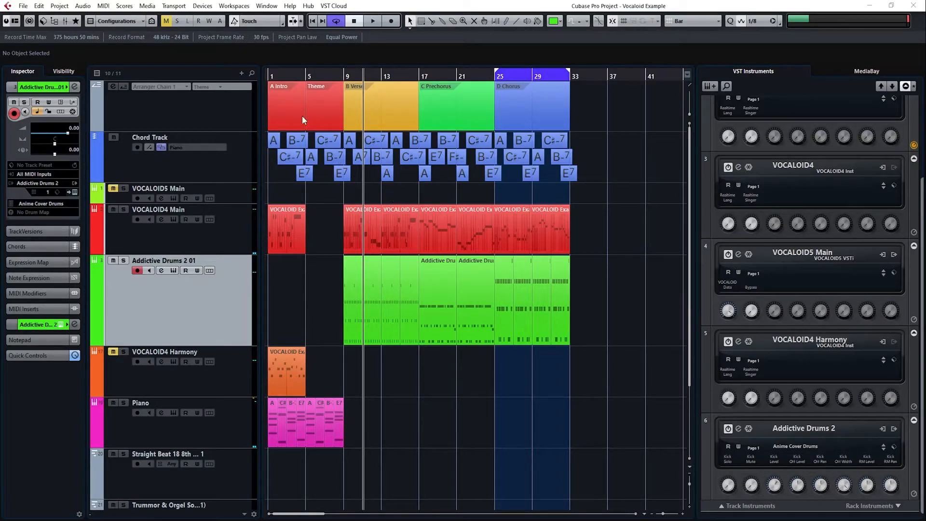
Merge the Addictive Drums 2 parts from bar 9 to bar 33 into one part and open it in the Key Editor
{"action": "left_click", "coordinate": [343, 74]}
{"action": "left_click", "coordinate": [389, 334]}
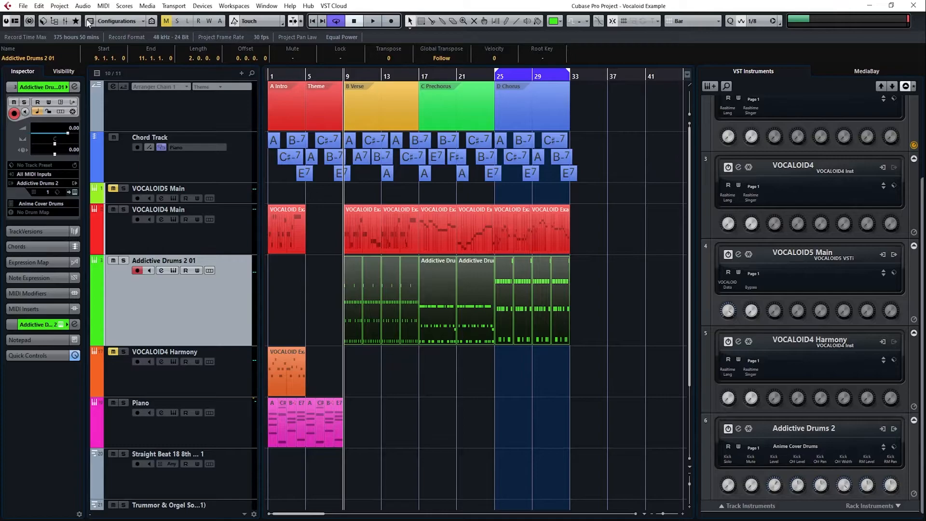
{"action": "left_click", "coordinate": [103, 6]}
{"action": "left_click", "coordinate": [162, 114]}
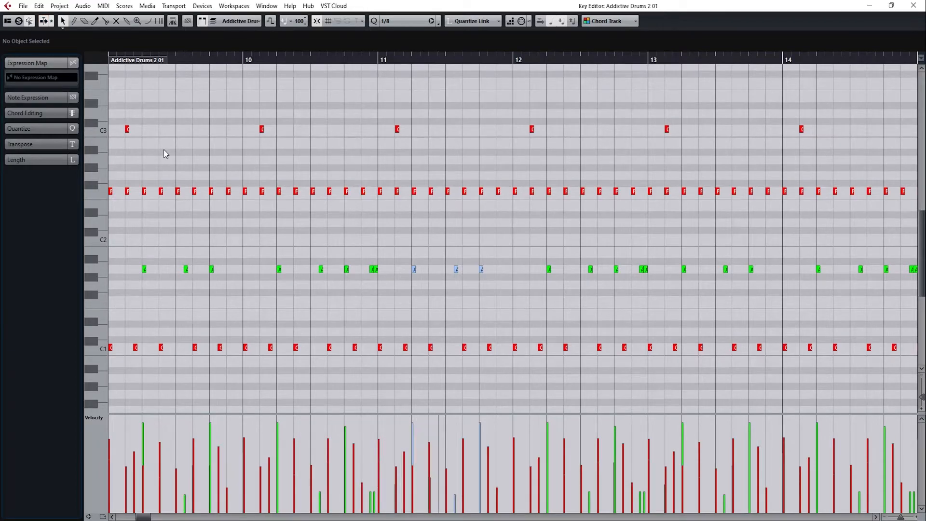
Examine the merged drum part's notes and velocities from bar 9 to bar 33
{"action": "key", "text": "h"}
{"action": "key", "text": "h"}
{"action": "key", "text": "g"}
{"action": "key", "text": "g"}
{"action": "key", "text": "g"}
{"action": "key", "text": "g"}
{"action": "key", "text": "g"}
{"action": "key", "text": "g"}
{"action": "key", "text": "g"}
{"action": "key", "text": "g"}
{"action": "key", "text": "g"}
{"action": "key", "text": "g"}
{"action": "key", "text": "g"}
{"action": "key", "text": "g"}
{"action": "key", "text": "h"}
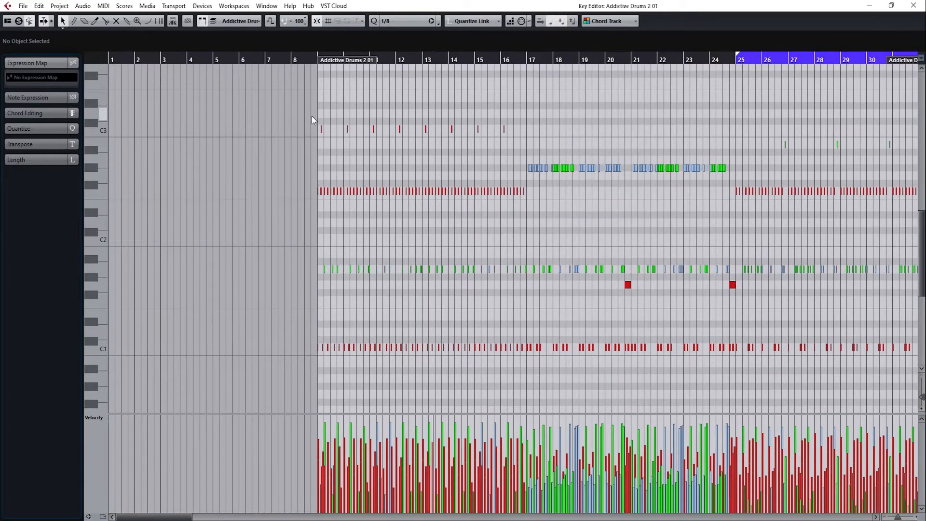
{"action": "key", "text": "g"}
{"action": "key", "text": "g"}
{"action": "key", "text": "h"}
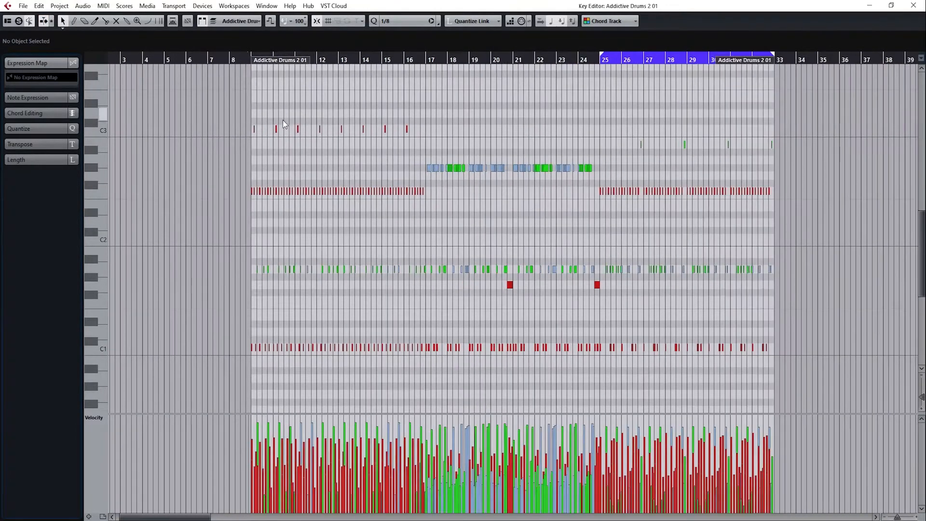
{"action": "key", "text": "h"}
{"action": "key", "text": "h"}
{"action": "key", "text": "h"}
{"action": "key", "text": "h"}
{"action": "key", "text": "h"}
{"action": "key", "text": "h"}
{"action": "key", "text": "h"}
{"action": "key", "text": "h"}
{"action": "key", "text": "h"}
{"action": "key", "text": "g"}
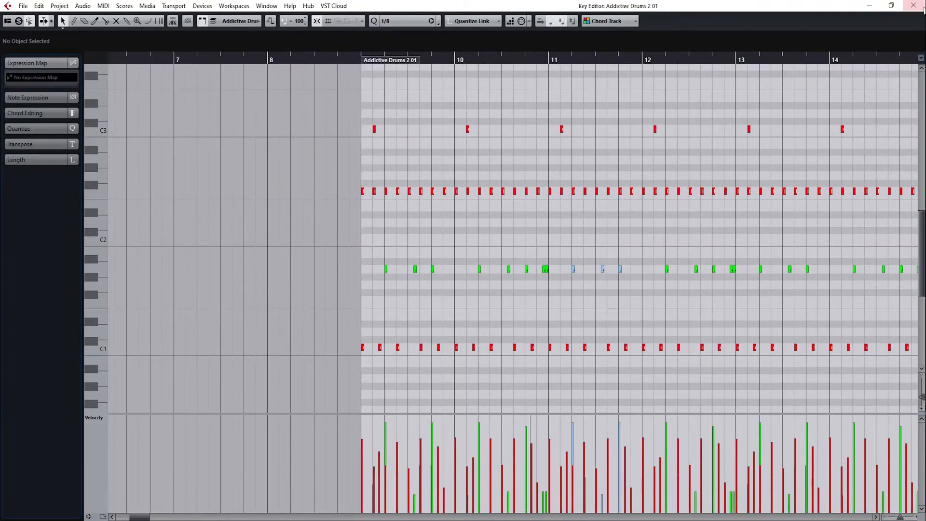
Build a tom fill at the end of bar 24 with two G1 notes, an F1 and an E1
{"action": "key", "text": "h"}
{"action": "key", "text": "h"}
{"action": "key", "text": "h"}
{"action": "key", "text": "h"}
{"action": "key", "text": "g"}
{"action": "left_click", "coordinate": [586, 269]}
{"action": "left_click", "coordinate": [654, 222]}
{"action": "key", "text": "h"}
{"action": "mouse_move", "coordinate": [626, 269]}
{"action": "left_mouse_down"}
{"action": "mouse_move", "coordinate": [602, 270]}
{"action": "mouse_move", "coordinate": [621, 270]}
{"action": "left_mouse_up"}
{"action": "left_click", "coordinate": [648, 294]}
{"action": "left_click_drag", "start_coordinate": [673, 285], "coordinate": [674, 301]}
{"action": "left_click_drag", "start_coordinate": [685, 285], "coordinate": [686, 317]}
Raise the velocities of the G1, F1 and E1 fill notes at the end of bar 24
{"action": "left_click_drag", "start_coordinate": [639, 279], "coordinate": [692, 322]}
{"action": "left_click_drag", "start_coordinate": [663, 459], "coordinate": [663, 430]}
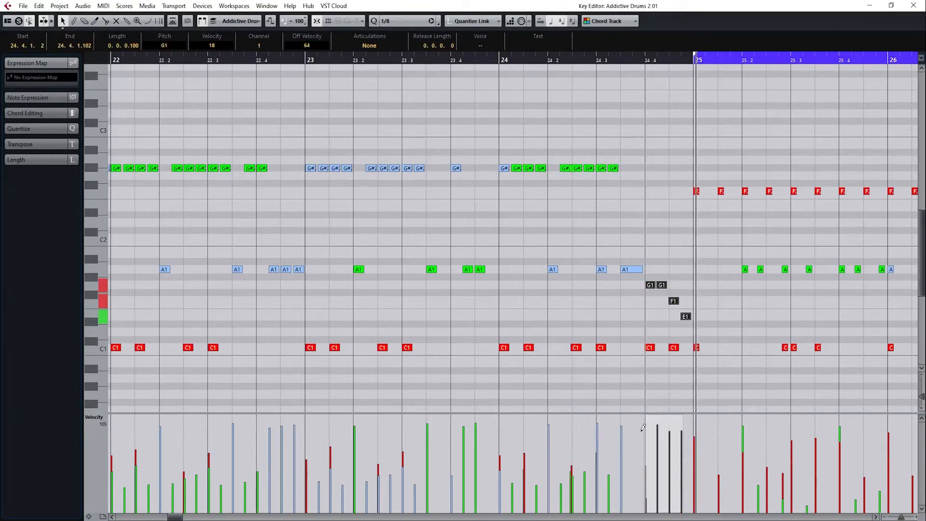
{"action": "left_click", "coordinate": [578, 314]}
Look over the whole drum part with the new fill and return to the project arrangement
{"action": "key", "text": "g"}
{"action": "key", "text": "g"}
{"action": "key", "text": "g"}
{"action": "key", "text": "g"}
{"action": "scroll", "coordinate": [488, 165], "scroll_direction": "up", "scroll_amount": 4}
{"action": "scroll", "coordinate": [551, 175], "scroll_direction": "down", "scroll_amount": 4}
{"action": "key", "text": "g"}
{"action": "key", "text": "g"}
{"action": "key", "text": "g"}
{"action": "key", "text": "g"}
{"action": "key", "text": "g"}
{"action": "key", "text": "g"}
{"action": "key", "text": "g"}
{"action": "key", "text": "g"}
{"action": "key", "text": "g"}
{"action": "key", "text": "g"}
{"action": "key", "text": "g"}
{"action": "key", "text": "g"}
{"action": "left_click", "coordinate": [913, 5]}
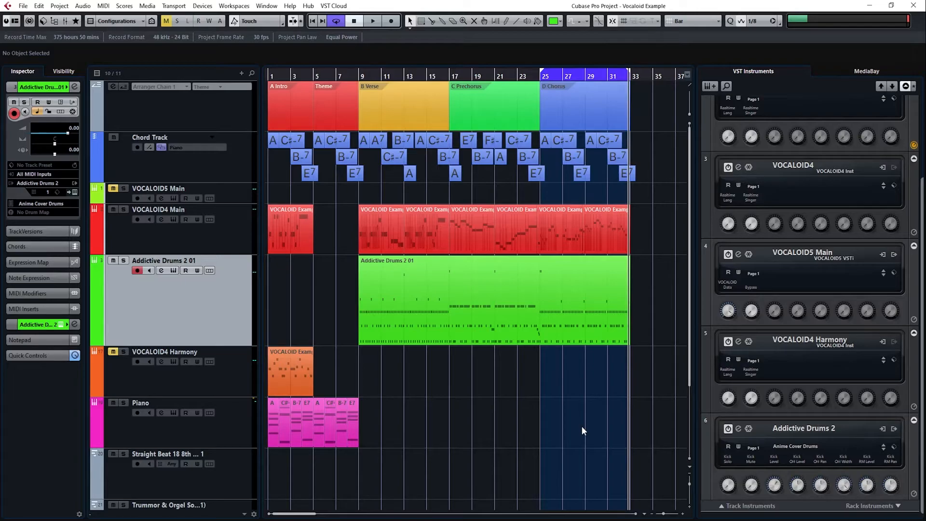
Add a new instrument track with the Nexus instrument
{"action": "left_click", "coordinate": [706, 88]}
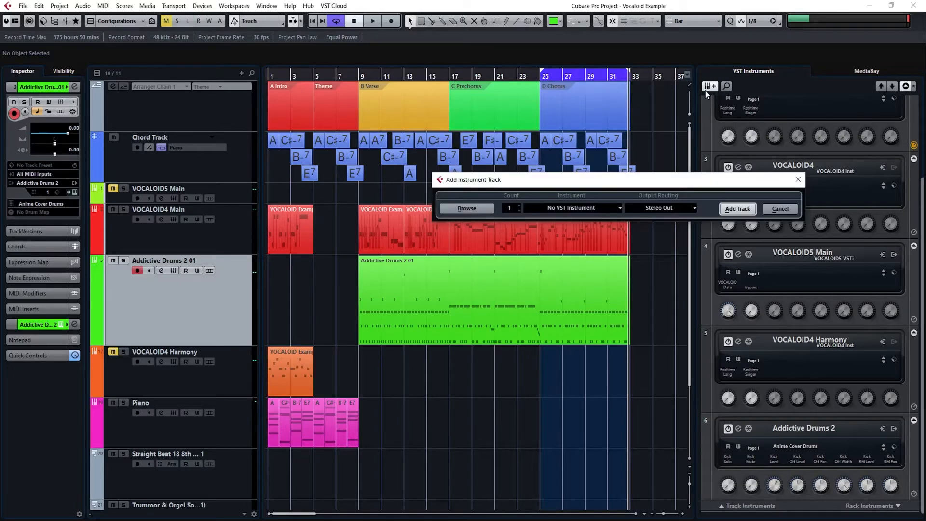
{"action": "left_click", "coordinate": [577, 209]}
{"action": "type", "text": "nexus"}
{"action": "key", "text": "Return"}
{"action": "left_click", "coordinate": [737, 208]}
Rename the new Nexus track as Bass and colour it yellow
{"action": "double_click", "coordinate": [144, 311]}
{"action": "type", "text": "Bass"}
{"action": "key", "text": "Return"}
{"action": "left_click", "coordinate": [560, 22]}
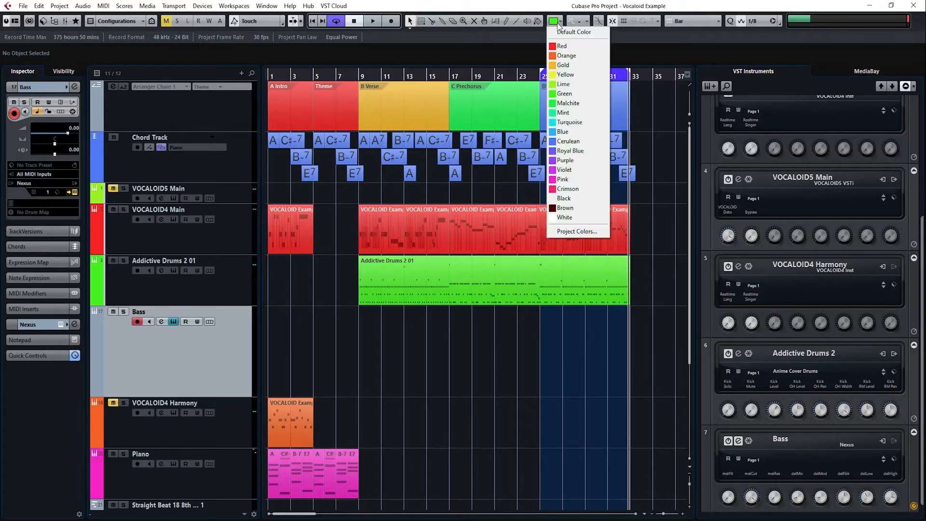
{"action": "left_click", "coordinate": [574, 73]}
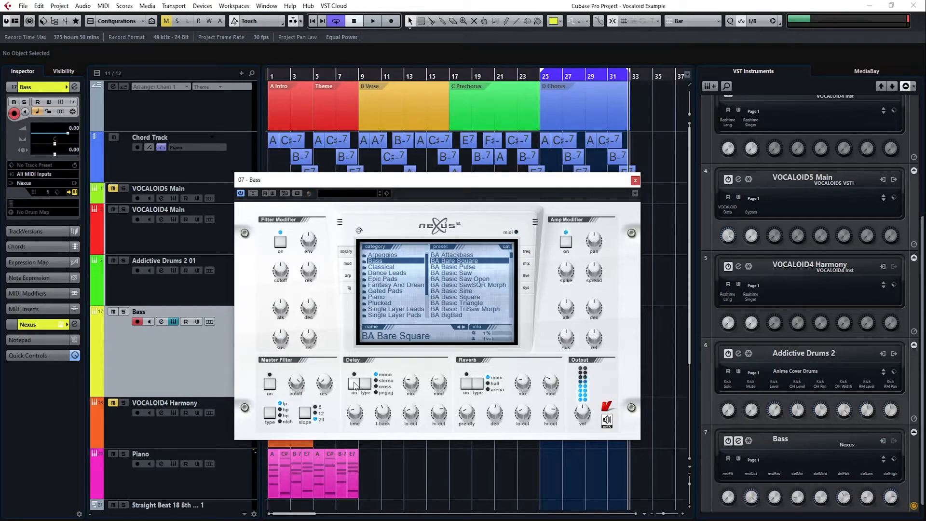
Draw an empty part on the Bass track from bar 9 to bar 32 and open it in the Key Editor
{"action": "left_click_drag", "start_coordinate": [361, 337], "coordinate": [631, 341]}
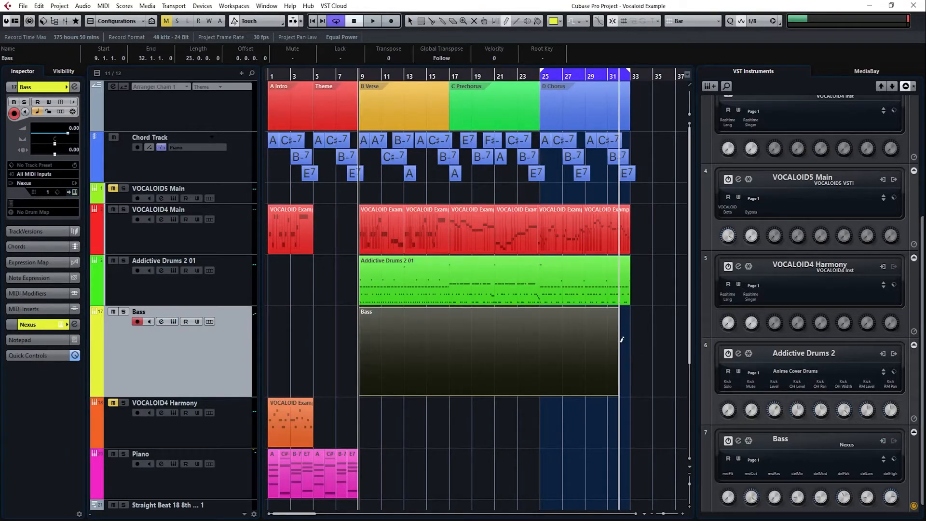
{"action": "key", "text": "ctrl+z"}
{"action": "double_click", "coordinate": [481, 370]}
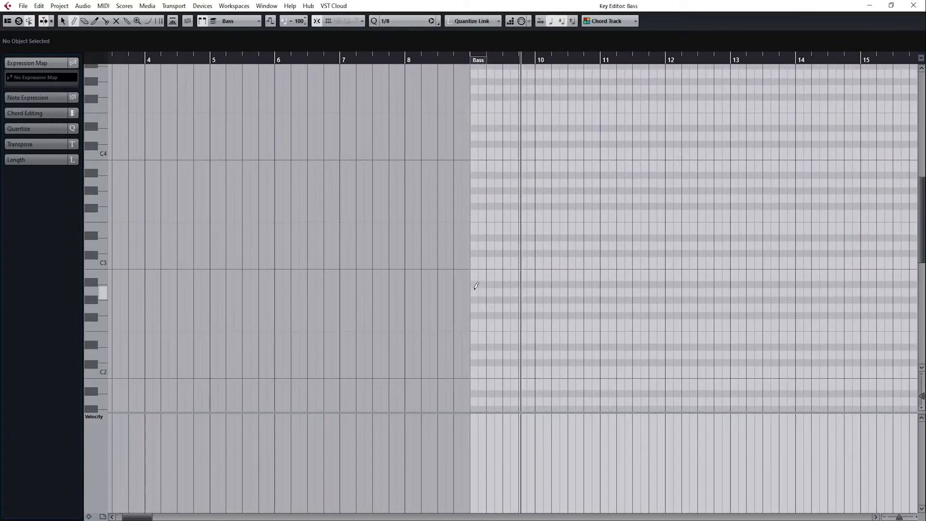
Write the B Verse bass line from bar 9, using A2, E2, F#2, C#2, B1 and A1 notes
{"action": "key", "text": "space"}
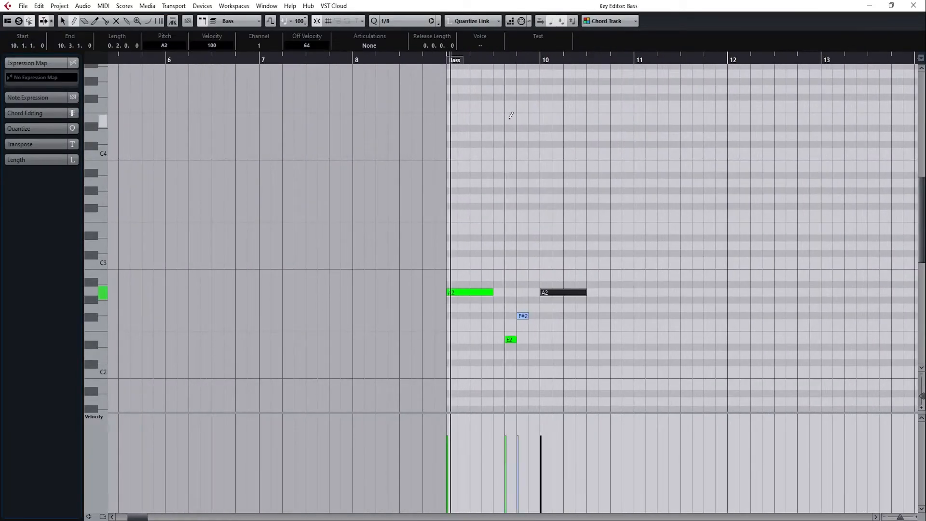
{"action": "left_click", "coordinate": [492, 307]}
{"action": "left_click", "coordinate": [503, 339]}
{"action": "mouse_move", "coordinate": [512, 355]}
{"action": "left_mouse_down"}
{"action": "mouse_move", "coordinate": [543, 355]}
{"action": "mouse_move", "coordinate": [541, 364]}
{"action": "left_mouse_up"}
{"action": "left_click", "coordinate": [597, 386]}
{"action": "scroll", "coordinate": [606, 396], "scroll_direction": "down", "scroll_amount": 3}
{"action": "left_click_drag", "start_coordinate": [606, 331], "coordinate": [682, 331]}
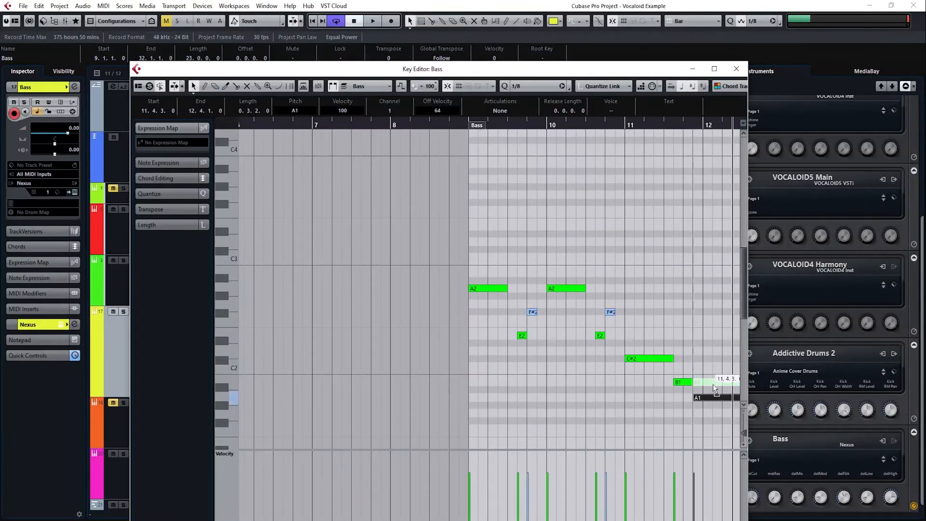
{"action": "left_click_drag", "start_coordinate": [715, 389], "coordinate": [719, 389]}
{"action": "left_click_drag", "start_coordinate": [603, 273], "coordinate": [629, 277]}
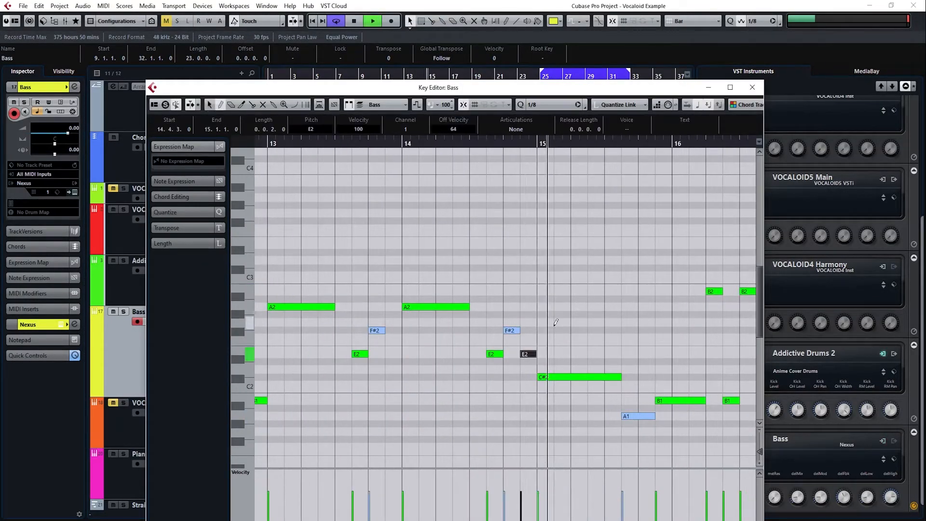
Write the C Prechorus bass line from bar 17, lengthening the B2 in bar 19 and adding E3 and F#3 leading into bar 20
{"action": "left_click_drag", "start_coordinate": [476, 323], "coordinate": [529, 322]}
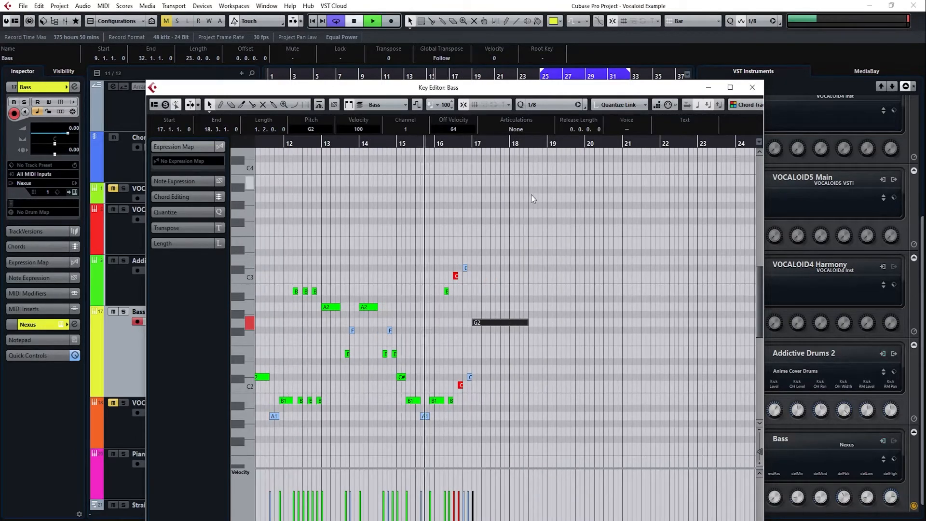
{"action": "key", "text": "space"}
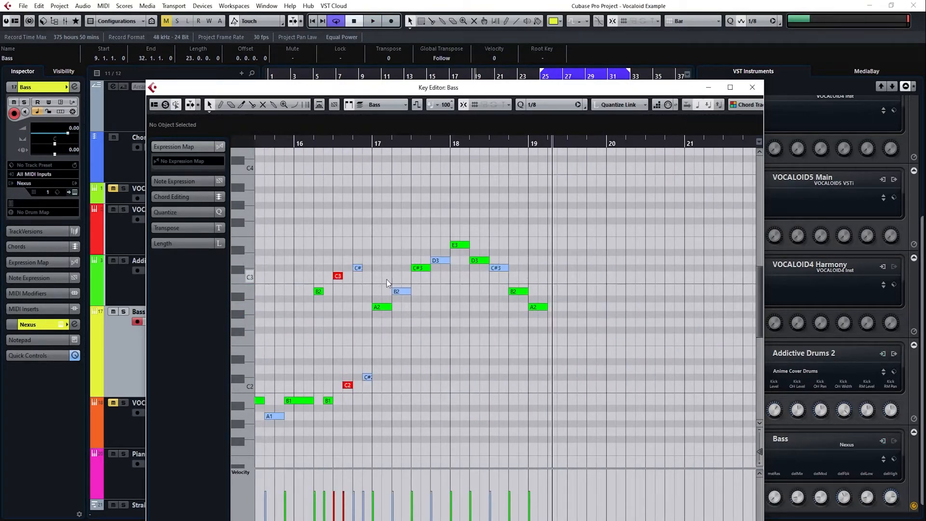
{"action": "left_click", "coordinate": [461, 273]}
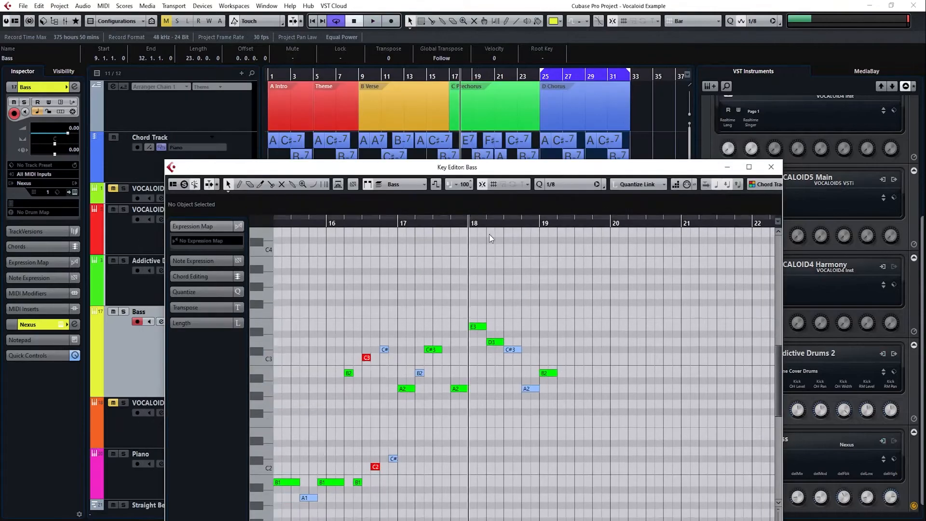
{"action": "left_click_drag", "start_coordinate": [556, 373], "coordinate": [592, 373]}
{"action": "right_click", "coordinate": [592, 362]}
{"action": "double_click", "coordinate": [627, 304]}
{"action": "double_click", "coordinate": [602, 326]}
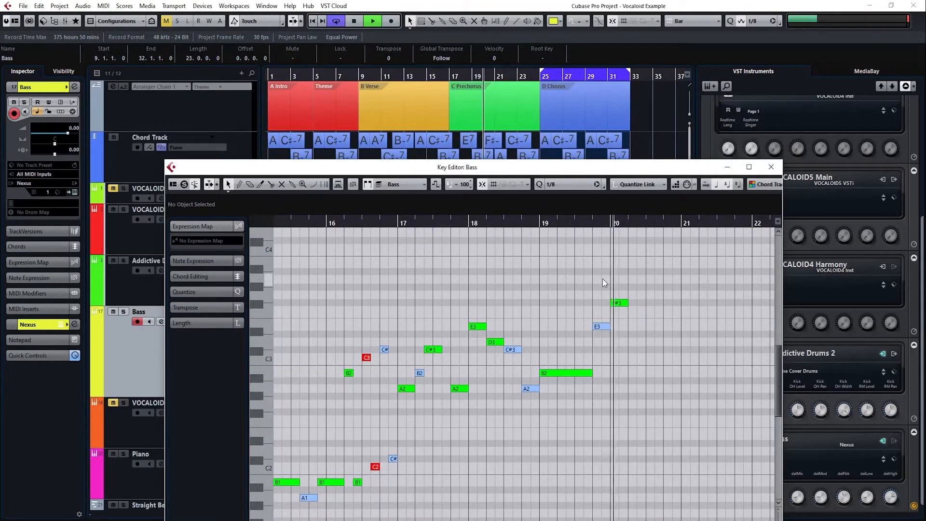
Finish the C Prechorus bass phrase and duplicate it over the second half of the section
{"action": "key", "text": "g"}
{"action": "key", "text": "h"}
{"action": "left_click", "coordinate": [584, 413]}
{"action": "mouse_move", "coordinate": [585, 413]}
{"action": "left_mouse_down"}
{"action": "mouse_move", "coordinate": [634, 413]}
{"action": "mouse_move", "coordinate": [626, 413]}
{"action": "mouse_move", "coordinate": [662, 436]}
{"action": "left_mouse_up"}
{"action": "key", "text": "g"}
{"action": "left_click_drag", "start_coordinate": [573, 461], "coordinate": [375, 311]}
{"action": "key", "text": "ctrl+d"}
Build the D Chorus bass line by drawing short note patterns, duplicating them and shifting the copies to follow the chords
{"action": "key", "text": "h"}
{"action": "double_click", "coordinate": [512, 389]}
{"action": "mouse_move", "coordinate": [512, 389]}
{"action": "left_mouse_down"}
{"action": "mouse_move", "coordinate": [520, 279]}
{"action": "mouse_move", "coordinate": [573, 327]}
{"action": "left_mouse_up"}
{"action": "key", "text": "ctrl+d"}
{"action": "key", "text": "ctrl+d"}
{"action": "key", "text": "ctrl+d"}
{"action": "key", "text": "ctrl+d"}
{"action": "mouse_move", "coordinate": [581, 388]}
{"action": "left_mouse_down"}
{"action": "mouse_move", "coordinate": [584, 351]}
{"action": "mouse_move", "coordinate": [589, 366]}
{"action": "left_mouse_up"}
{"action": "key", "text": "ctrl+d"}
{"action": "key", "text": "ctrl+d"}
{"action": "left_click_drag", "start_coordinate": [554, 398], "coordinate": [554, 460]}
{"action": "key", "text": "space"}
Set the quantize value to 1/16 and refine the D Chorus bass notes
{"action": "left_click", "coordinate": [569, 184]}
{"action": "left_click", "coordinate": [554, 238]}
{"action": "key", "text": "h"}
{"action": "mouse_move", "coordinate": [670, 414]}
{"action": "left_mouse_down"}
{"action": "mouse_move", "coordinate": [658, 414]}
{"action": "mouse_move", "coordinate": [654, 398]}
{"action": "left_mouse_up"}
{"action": "key", "text": "g"}
{"action": "key", "text": "h"}
{"action": "left_click_drag", "start_coordinate": [518, 329], "coordinate": [511, 331]}
{"action": "key", "text": "space"}
Duplicate the D Chorus bass phrase to complete the section up to bar 33
{"action": "key", "text": "g"}
{"action": "key", "text": "g"}
{"action": "left_click_drag", "start_coordinate": [356, 338], "coordinate": [526, 499]}
{"action": "key", "text": "ctrl+d"}
{"action": "left_click", "coordinate": [665, 424]}
{"action": "key", "text": "g"}
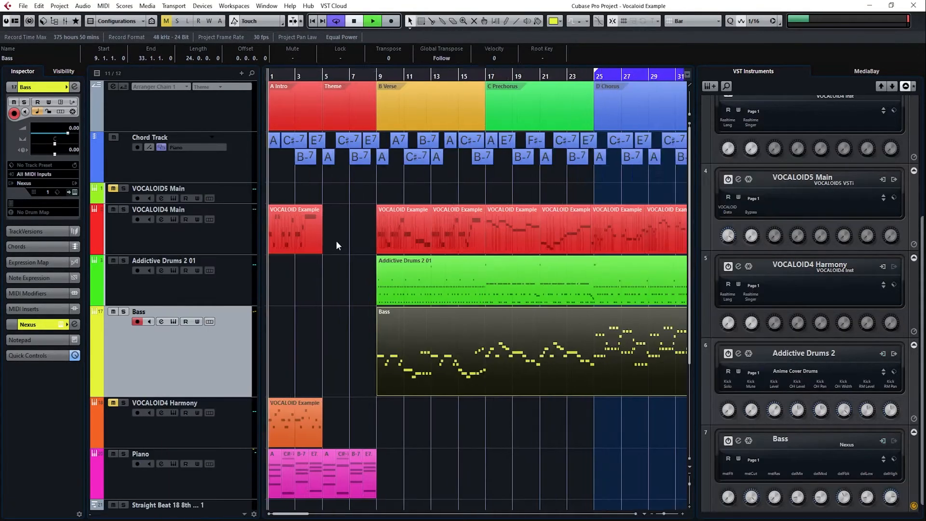
Split the drum and bass parts at bar 25 and copy the chorus portions to the Theme section at bar 5
{"action": "left_click", "coordinate": [594, 281], "text": "alt"}
{"action": "left_click_drag", "start_coordinate": [608, 281], "coordinate": [338, 281]}
{"action": "left_click", "coordinate": [595, 357], "text": "alt"}
{"action": "left_click_drag", "start_coordinate": [609, 357], "coordinate": [338, 357]}
{"action": "left_click", "coordinate": [425, 381]}
Copy the chord track's events from bar 9 to bar 33 onto the Piano track starting at bar 9
{"action": "scroll", "coordinate": [425, 381], "scroll_direction": "down", "scroll_amount": 3}
{"action": "scroll", "coordinate": [516, 361], "scroll_direction": "up", "scroll_amount": 3}
{"action": "key", "text": "g"}
{"action": "key", "text": "g"}
{"action": "left_click_drag", "start_coordinate": [613, 189], "coordinate": [349, 459]}
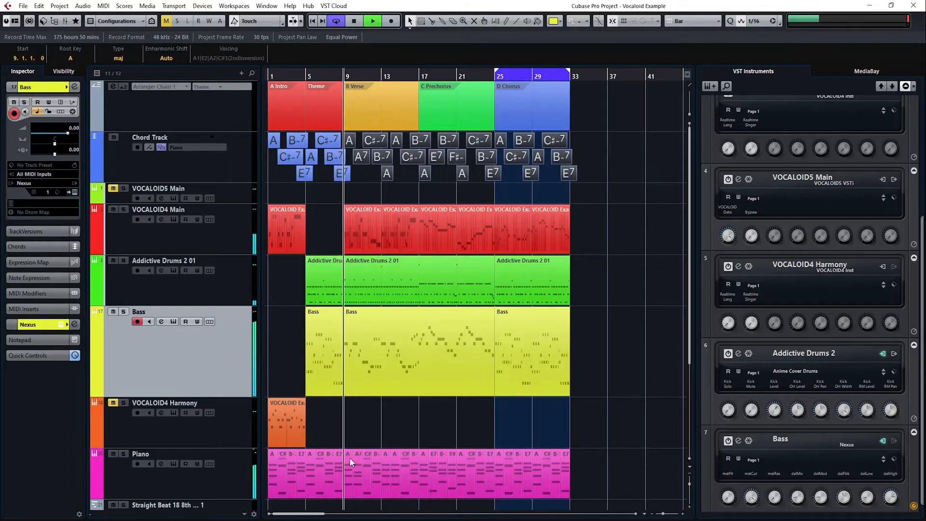
{"action": "left_click", "coordinate": [423, 418]}
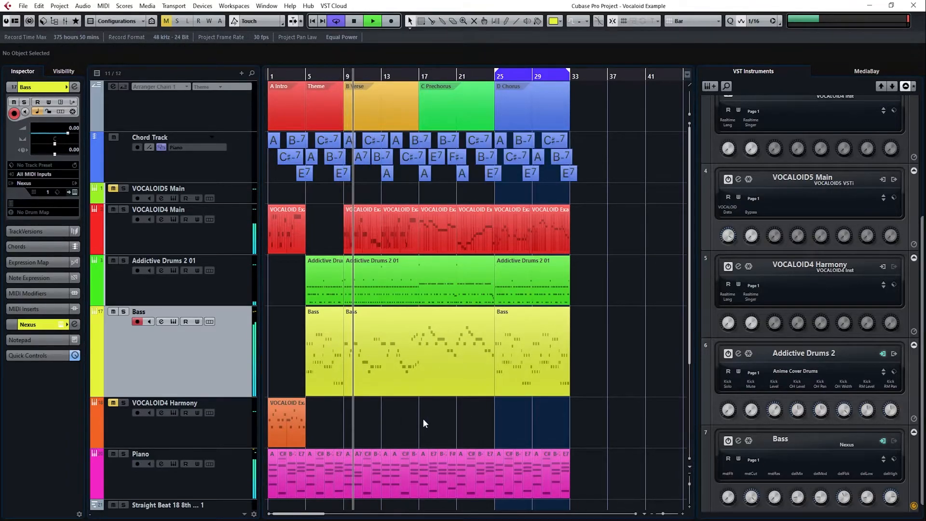
Play back the arrangement with piano, drums, bass and vocals from the B Verse
{"action": "key", "text": "h"}
{"action": "key", "text": "h"}
{"action": "key", "text": "g"}
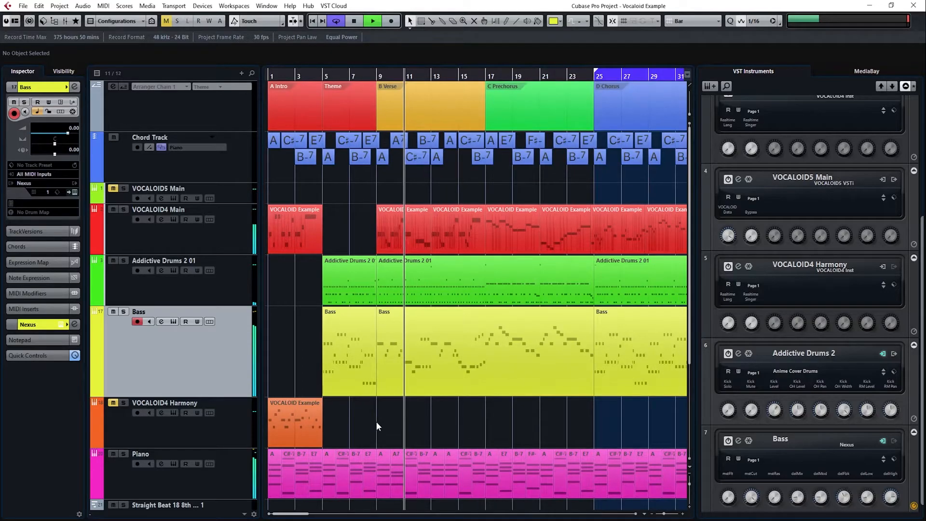
{"action": "key", "text": "h"}
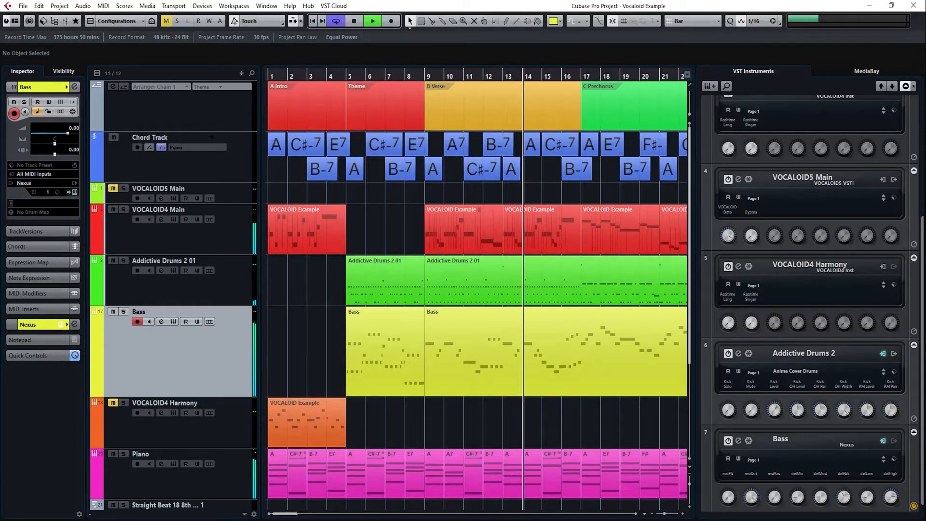
{"action": "key", "text": "space"}
{"action": "key", "text": "g"}
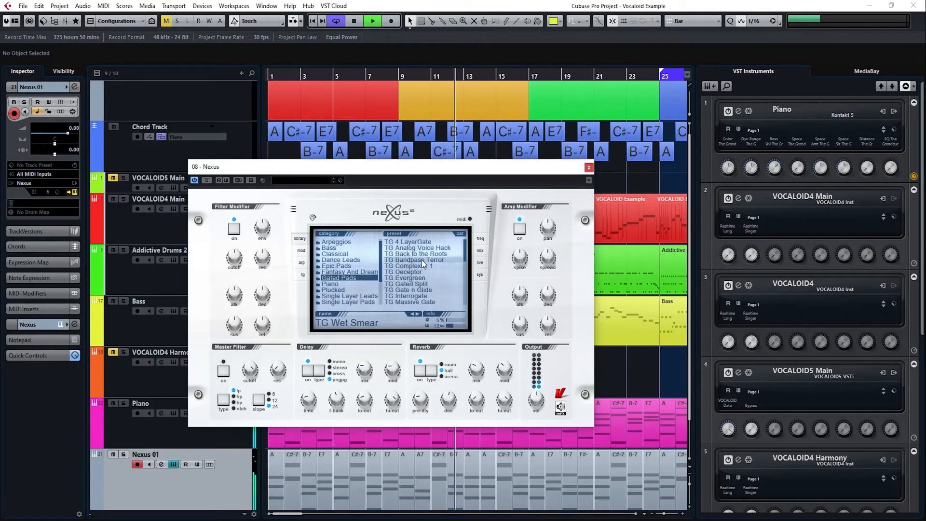
Audition Gated Pads presets on the Nexus 01 track, including TG Gate n Glide, TG Stellar Cartography and TG Sequenced 1
{"action": "left_click", "coordinate": [361, 278]}
{"action": "scroll", "coordinate": [420, 272], "scroll_direction": "down", "scroll_amount": 4}
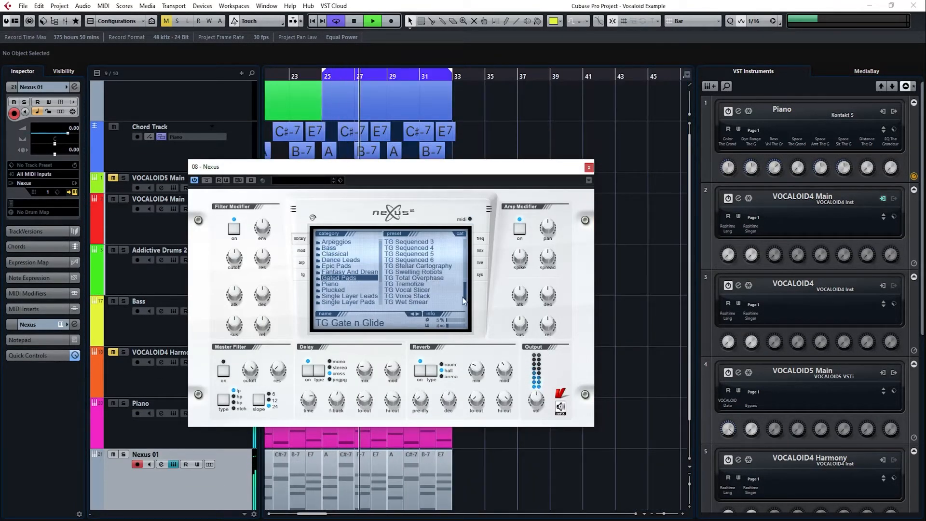
{"action": "left_click", "coordinate": [419, 273]}
{"action": "scroll", "coordinate": [420, 272], "scroll_direction": "up", "scroll_amount": 1}
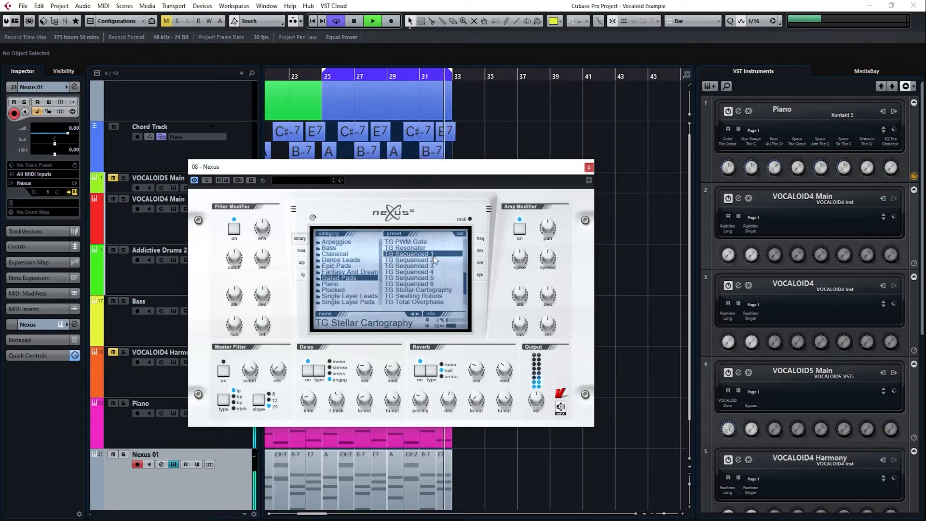
{"action": "left_click", "coordinate": [414, 260]}
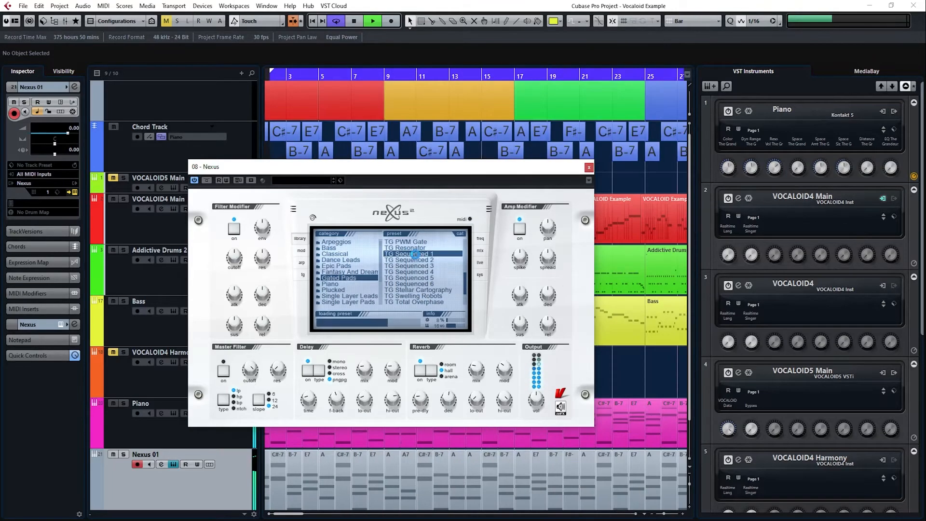
{"action": "left_click", "coordinate": [410, 242]}
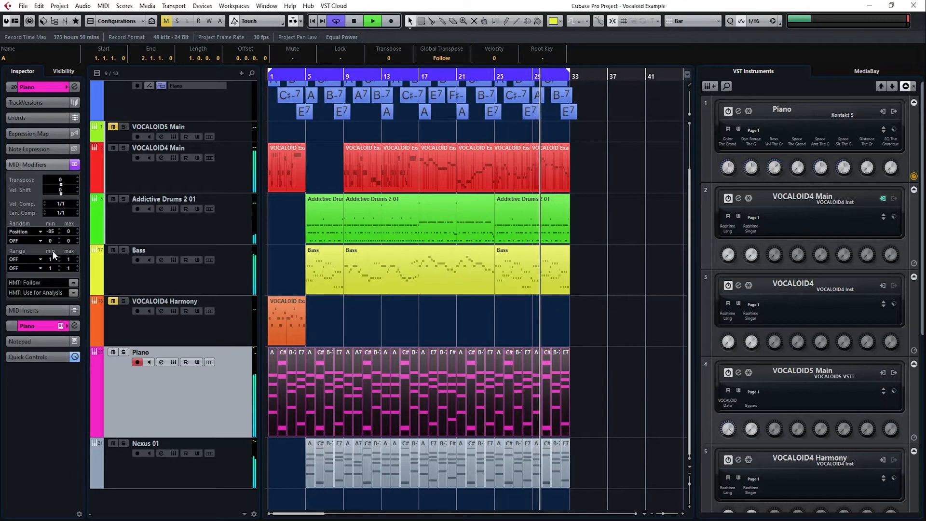
Open the target choices of the second random setting in the Piano track's MIDI modifiers
{"action": "left_click", "coordinate": [40, 241]}
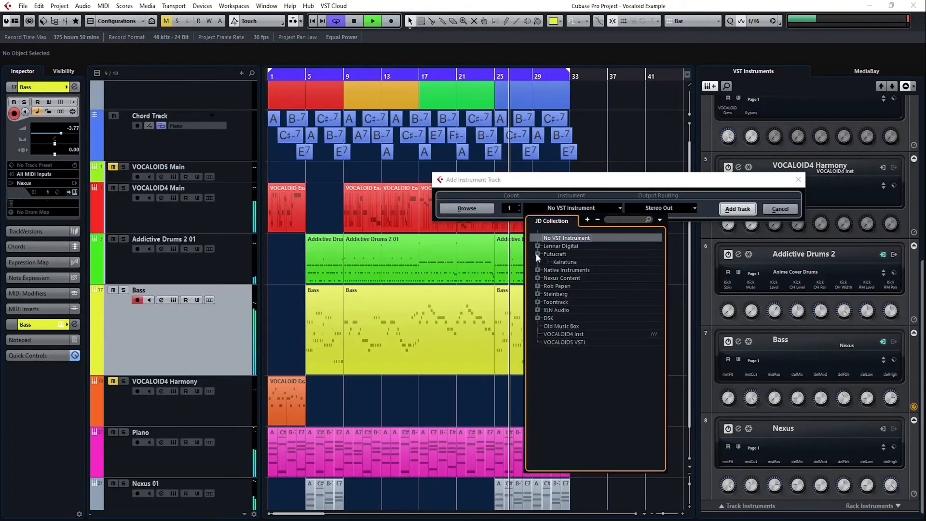
Add a new instrument track with the Native Instruments Kontakt 5 instrument below the Bass track
{"action": "left_click", "coordinate": [537, 254]}
{"action": "left_click", "coordinate": [546, 302]}
{"action": "left_click", "coordinate": [537, 262]}
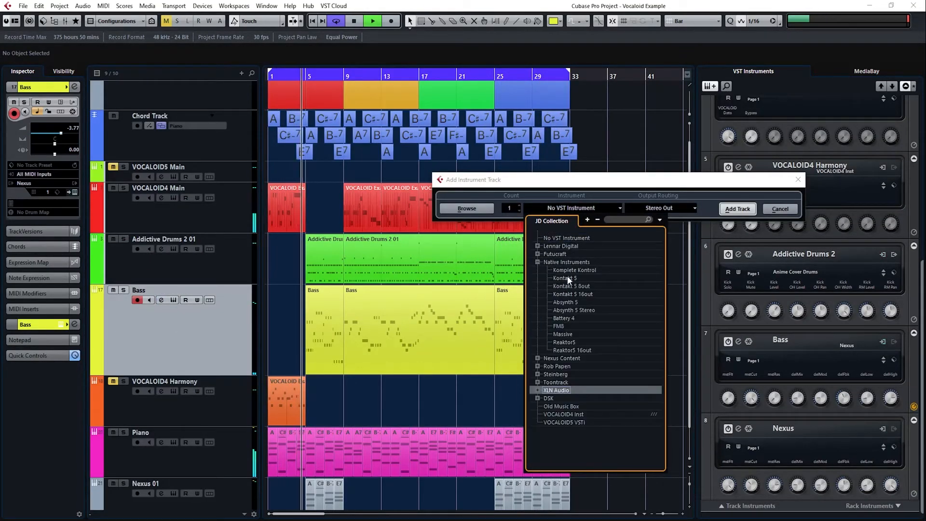
{"action": "double_click", "coordinate": [567, 278]}
{"action": "left_click", "coordinate": [738, 209]}
Lay the chord parts on the Strings track in bars 1 to 5 and 9 to 33, and open the Pad instrument's editor
{"action": "scroll", "coordinate": [386, 338], "scroll_direction": "down", "scroll_amount": 3}
{"action": "mouse_move", "coordinate": [584, 401]}
{"action": "left_mouse_down"}
{"action": "mouse_move", "coordinate": [272, 423]}
{"action": "mouse_move", "coordinate": [276, 290]}
{"action": "left_mouse_up"}
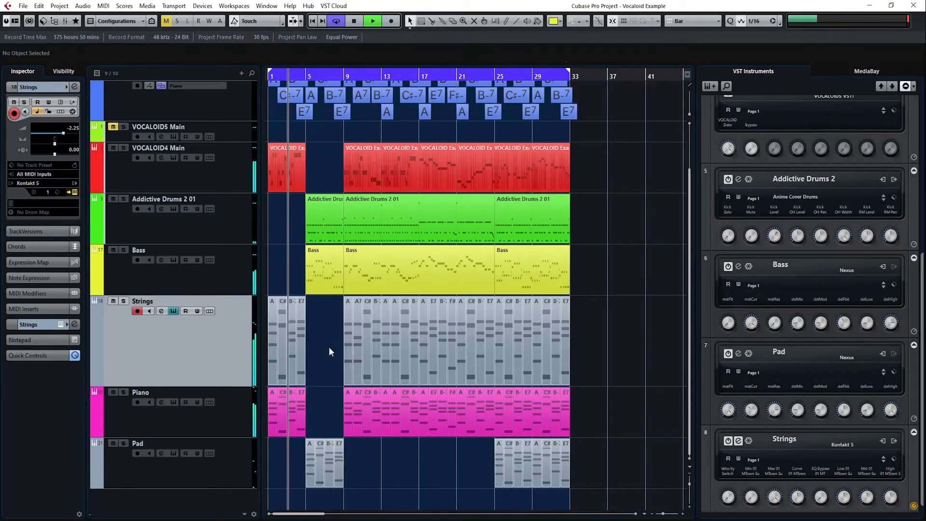
{"action": "left_click", "coordinate": [738, 354]}
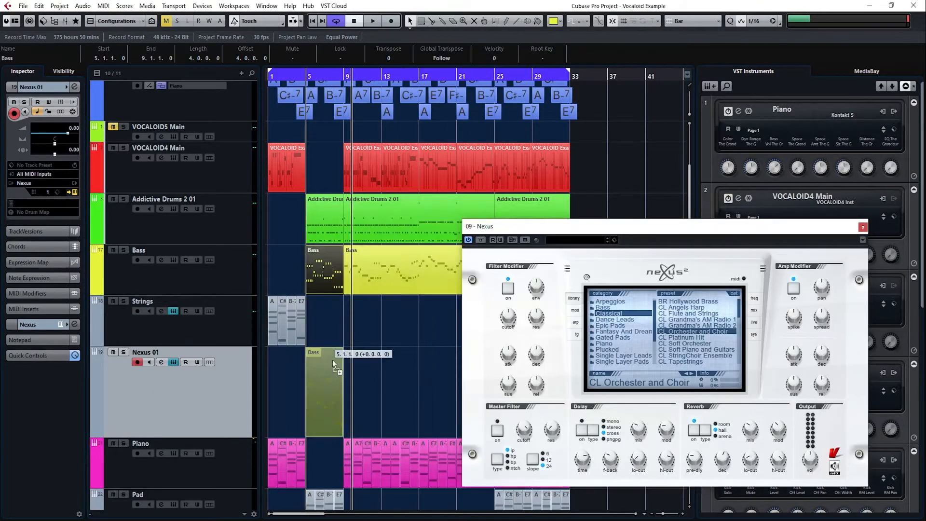
Copy the Bass part of bars 5 to 9 onto the Nexus 01 track at bar 5
{"action": "double_click", "coordinate": [332, 360]}
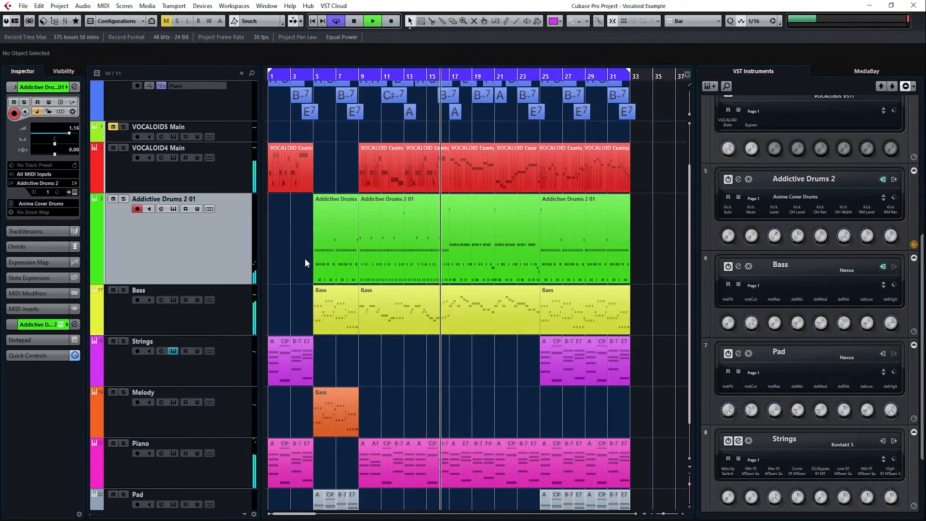
Hide the VST Instruments rack to widen the arrangement and play the song from bar 1
{"action": "scroll", "coordinate": [305, 259], "scroll_direction": "down", "scroll_amount": 2}
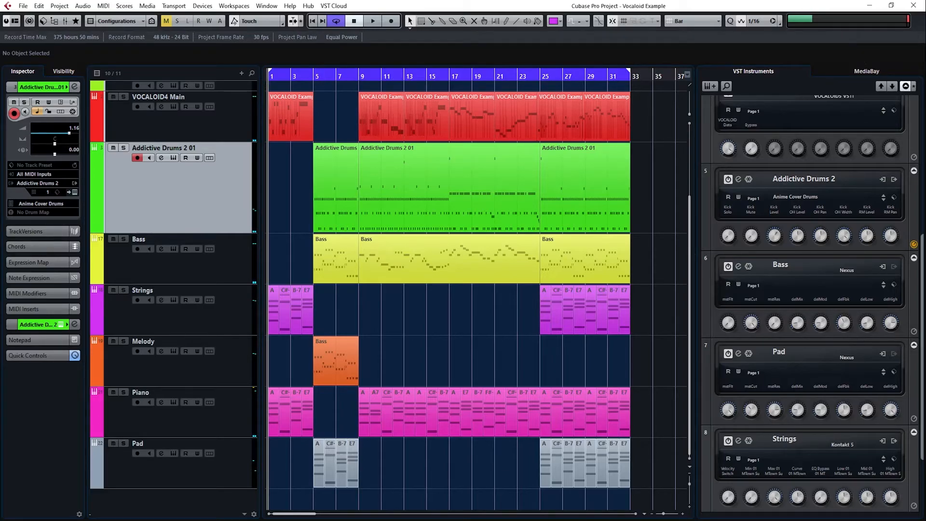
{"action": "left_click", "coordinate": [898, 54]}
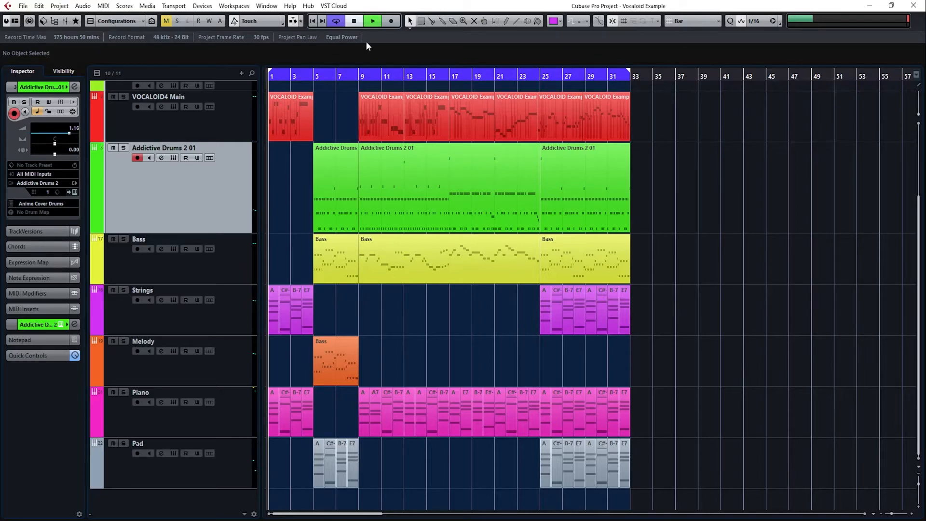
{"action": "key", "text": "space"}
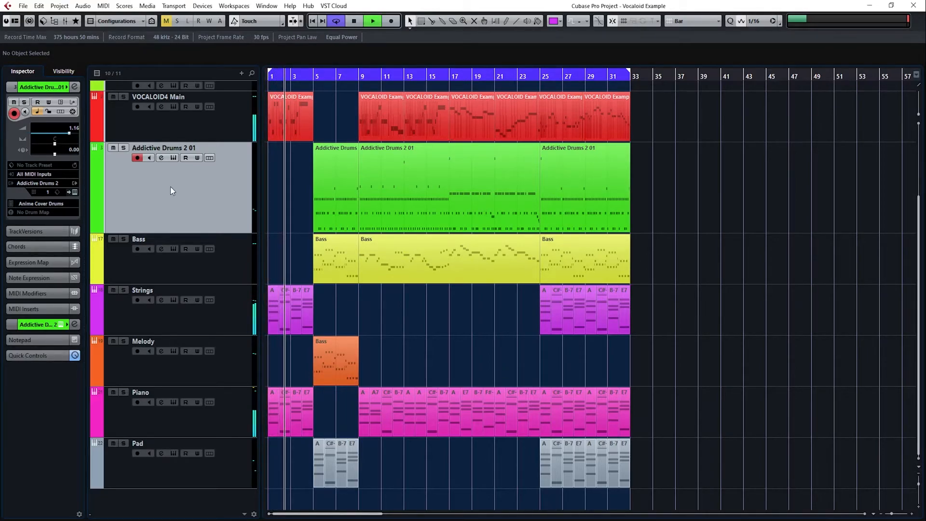
Add a Maximizer to the limiter slot of the VOCALOID4 Main channel strip and set its Optimize to about 32%
{"action": "left_click", "coordinate": [229, 120]}
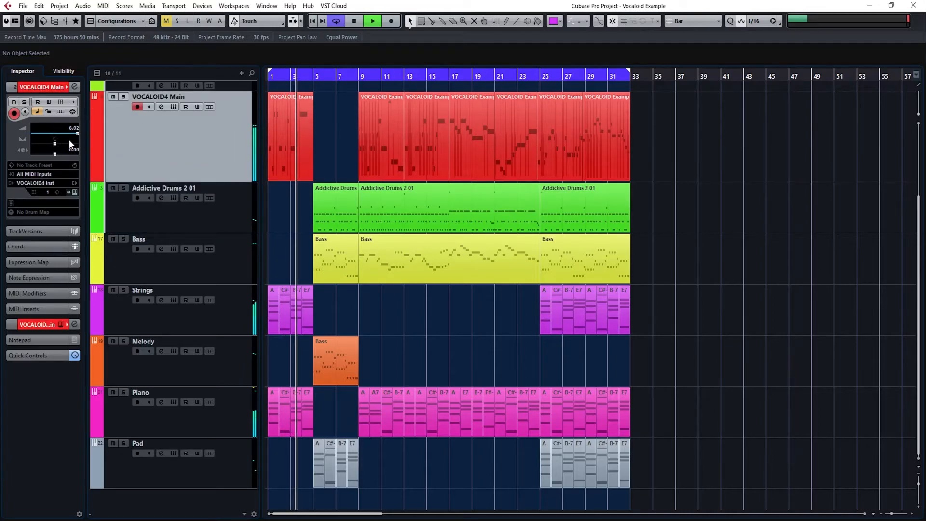
{"action": "left_click", "coordinate": [161, 106]}
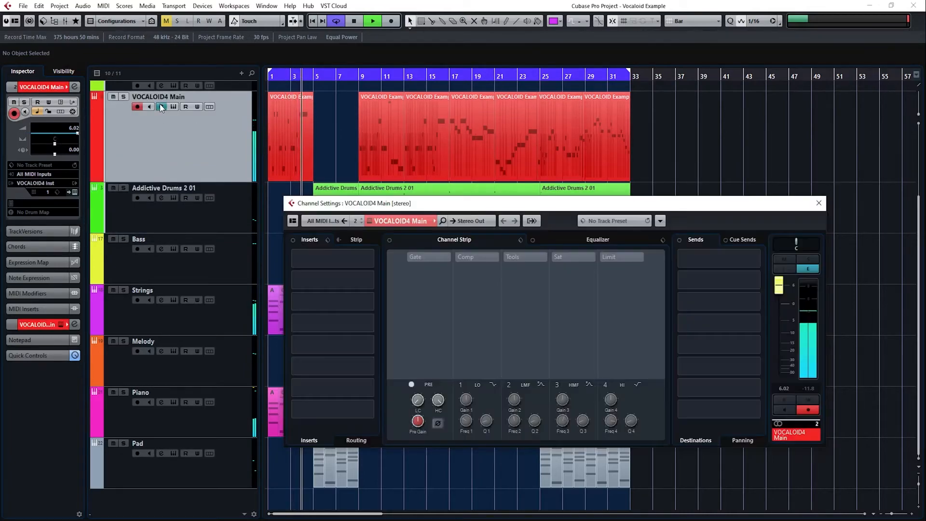
{"action": "left_click", "coordinate": [605, 257]}
{"action": "left_click_drag", "start_coordinate": [614, 276], "coordinate": [616, 271]}
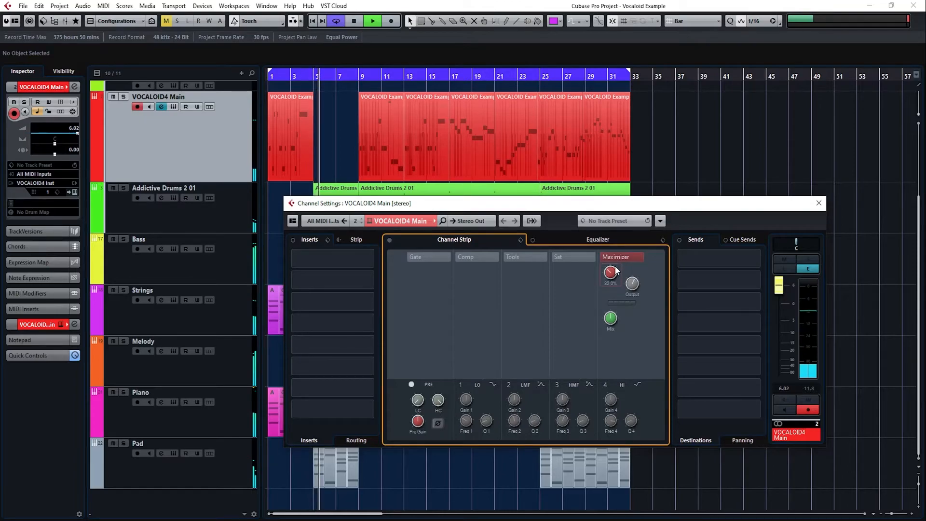
{"action": "left_click", "coordinate": [818, 204]}
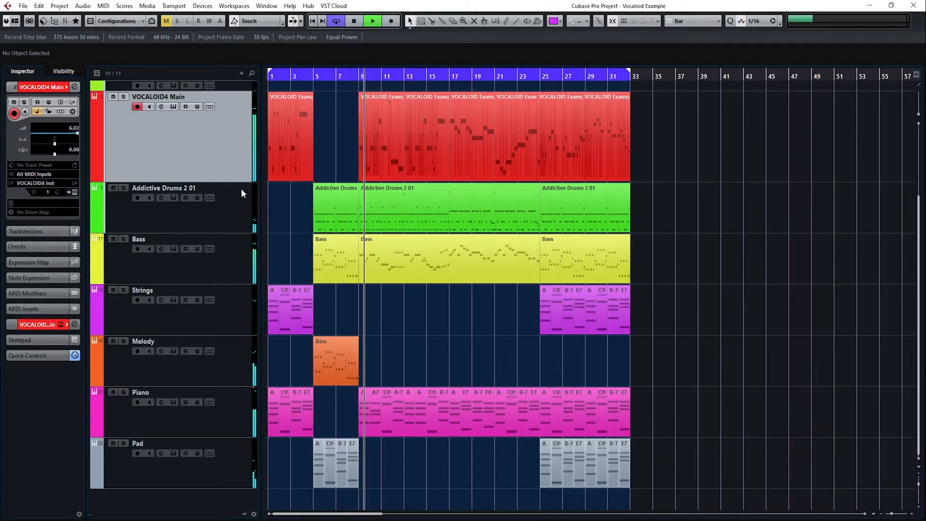
Recheck the VOCALOID4 Main channel settings, listen through the whole arrangement and stop playback
{"action": "left_click", "coordinate": [160, 107]}
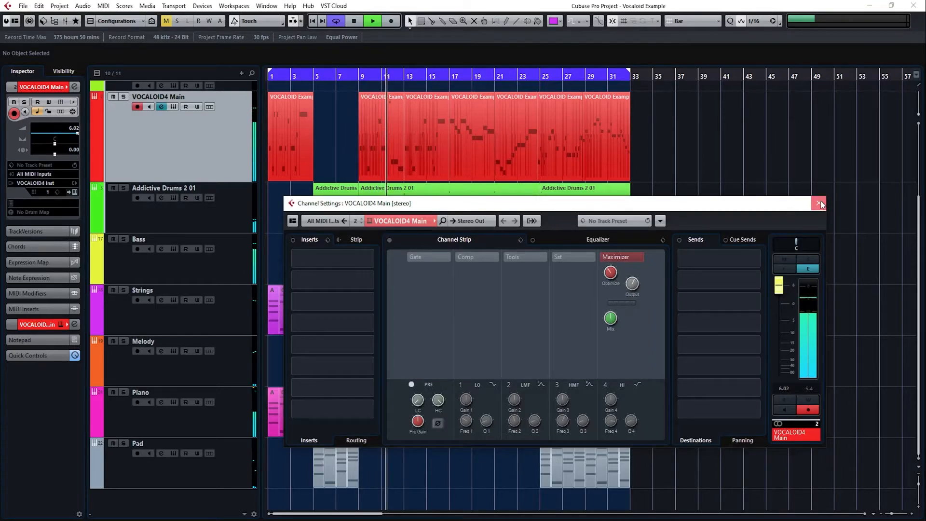
{"action": "left_click", "coordinate": [819, 203]}
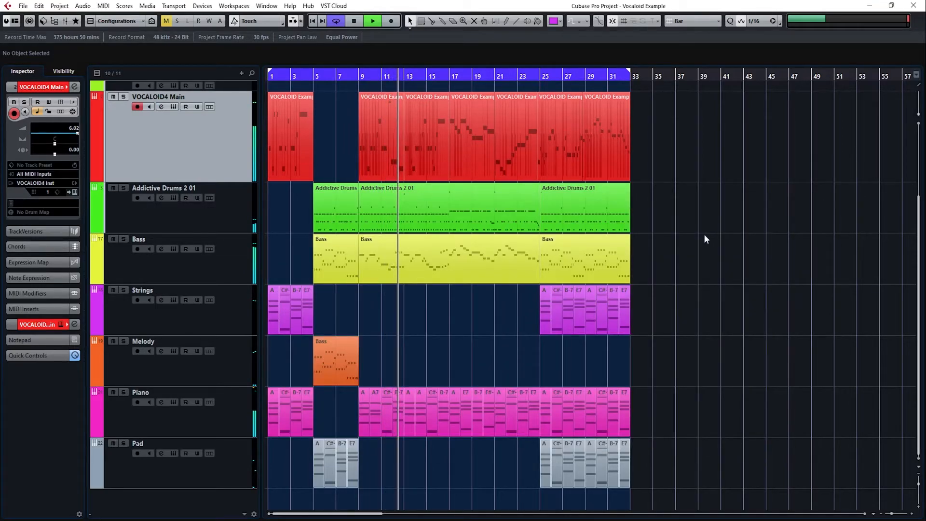
{"action": "scroll", "coordinate": [705, 237], "scroll_direction": "up", "scroll_amount": 3}
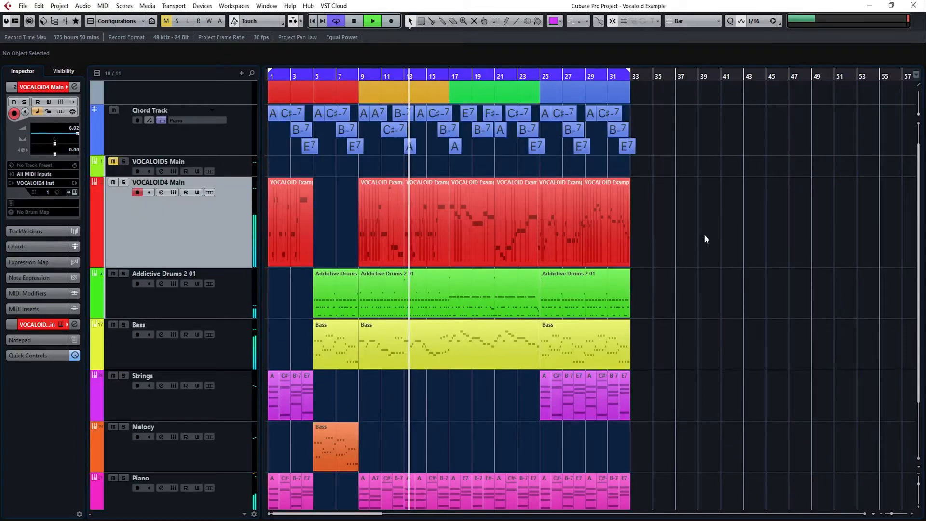
{"action": "scroll", "coordinate": [704, 233], "scroll_direction": "down", "scroll_amount": 2}
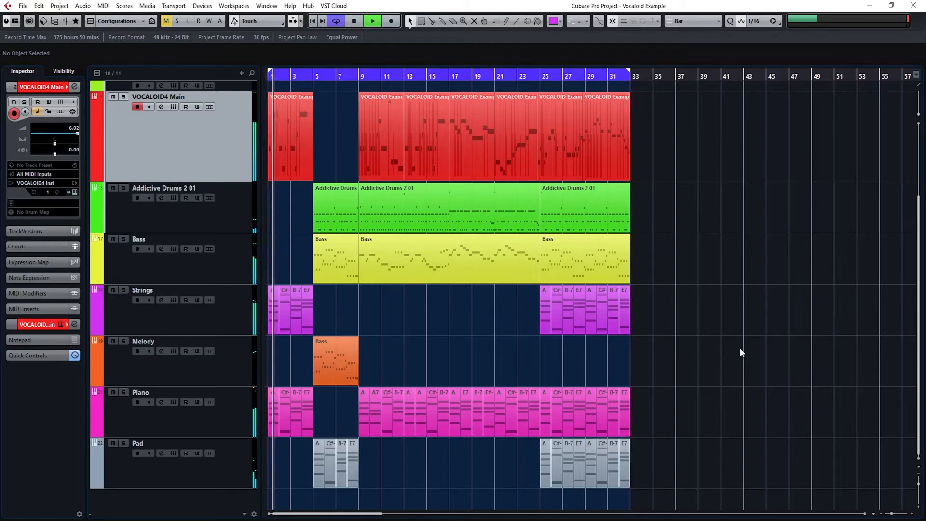
{"action": "key", "text": "space"}
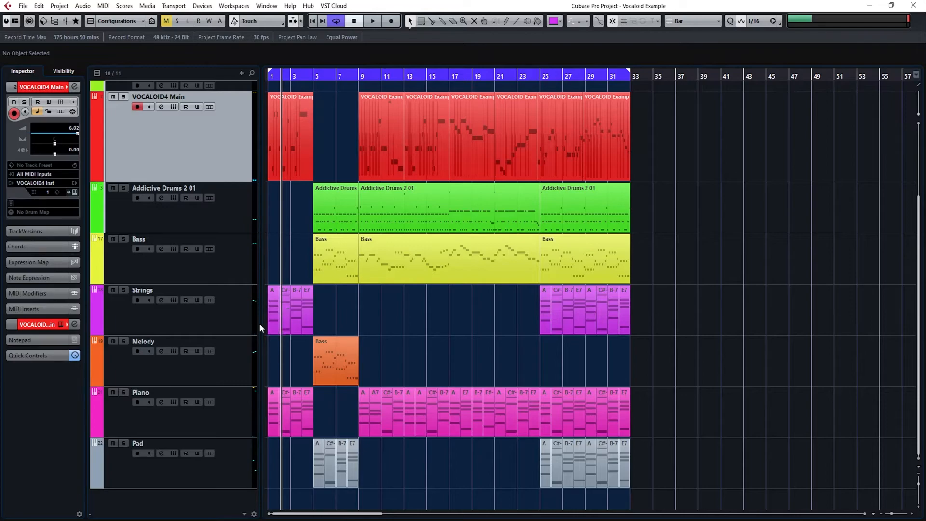
Open the VOCALOID5 Main track's editor and delete every note except the first Ooh
{"action": "scroll", "coordinate": [249, 260], "scroll_direction": "up", "scroll_amount": 3}
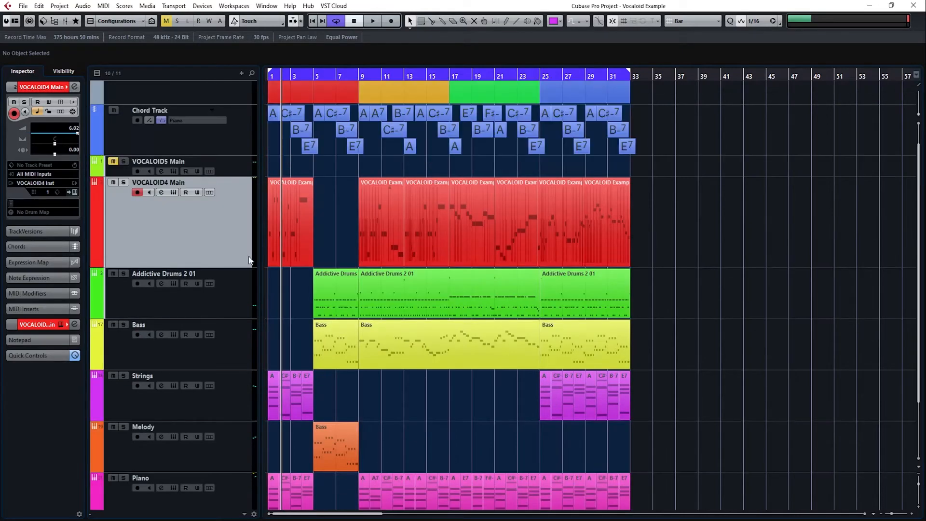
{"action": "left_click", "coordinate": [228, 173]}
{"action": "left_click", "coordinate": [174, 172]}
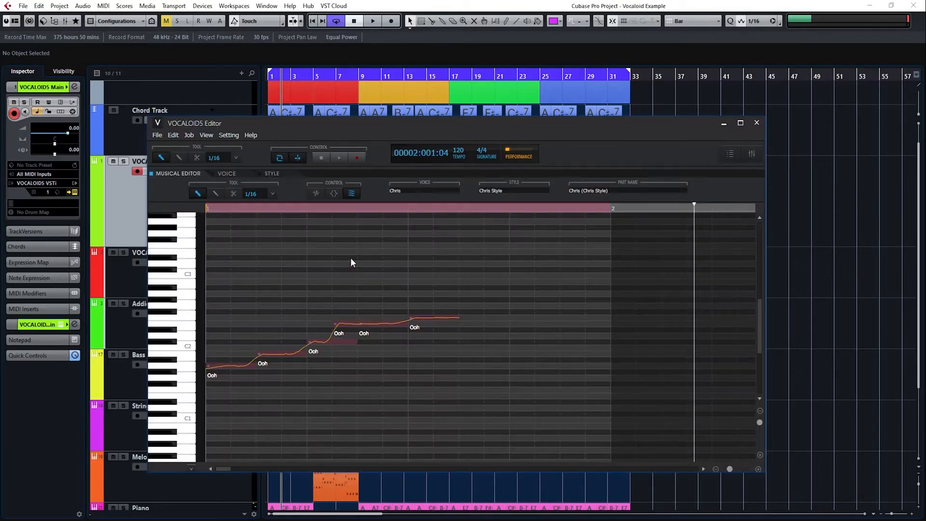
{"action": "left_click_drag", "start_coordinate": [479, 290], "coordinate": [278, 383]}
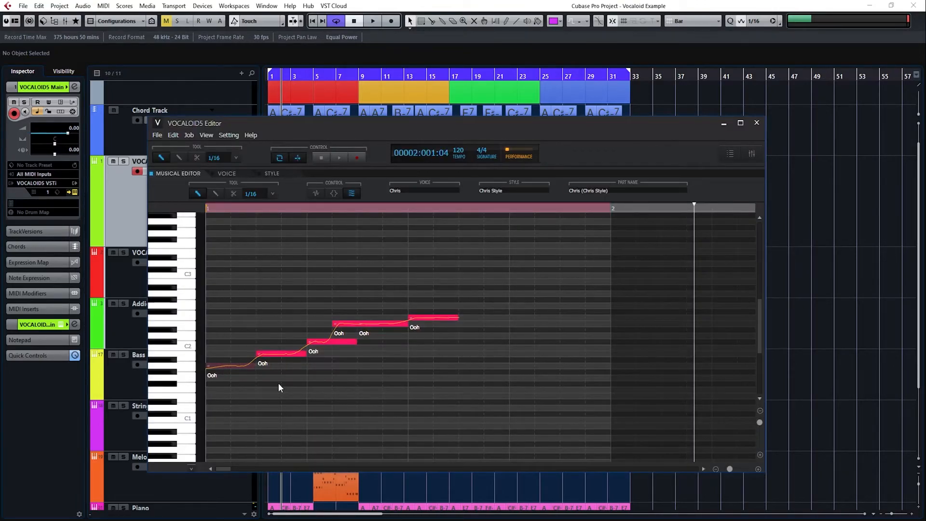
{"action": "key", "text": "Delete"}
Lengthen the first Ooh note to three sixteenths and draw four more Ooh notes filling the rest of bar 1
{"action": "scroll", "coordinate": [277, 367], "scroll_direction": "down", "scroll_amount": 1}
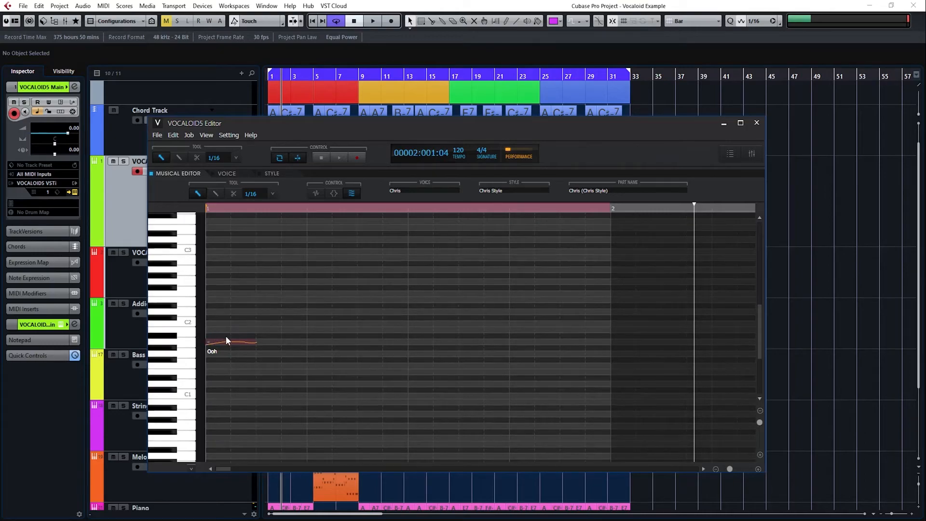
{"action": "left_click", "coordinate": [256, 341]}
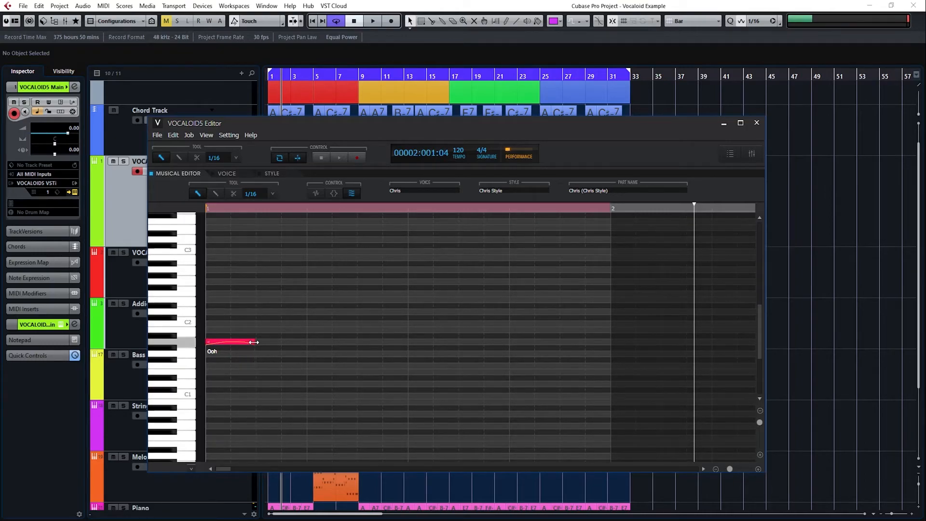
{"action": "left_click_drag", "start_coordinate": [225, 318], "coordinate": [219, 346]}
{"action": "right_click", "coordinate": [288, 341]}
{"action": "left_click", "coordinate": [321, 165]}
{"action": "left_click_drag", "start_coordinate": [283, 354], "coordinate": [358, 354]}
{"action": "left_click_drag", "start_coordinate": [359, 342], "coordinate": [610, 371]}
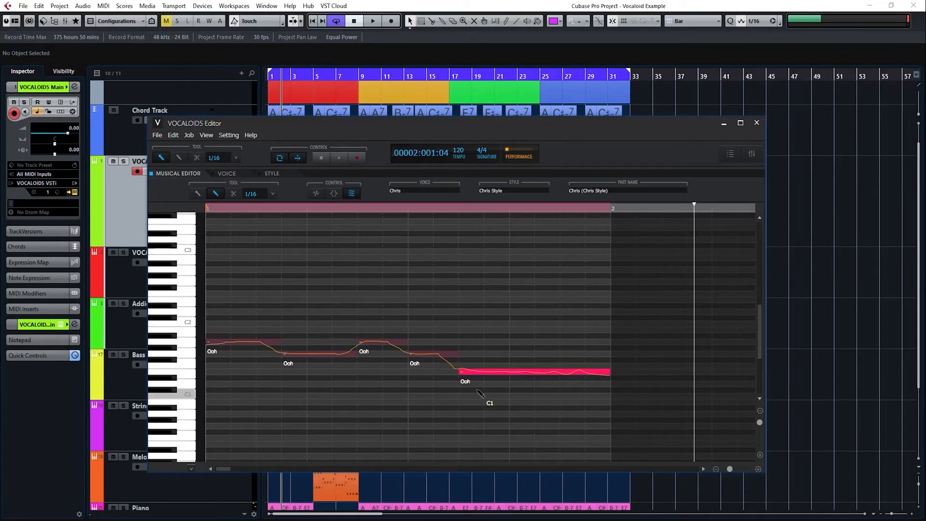
Undo the stray high note and move all five Ooh notes up one octave
{"action": "left_click_drag", "start_coordinate": [214, 270], "coordinate": [394, 387]}
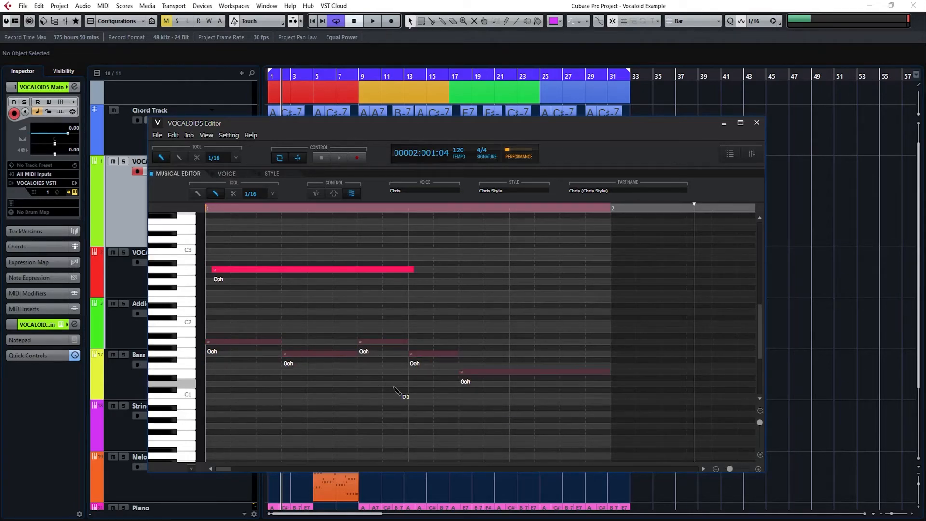
{"action": "key", "text": "ctrl+z"}
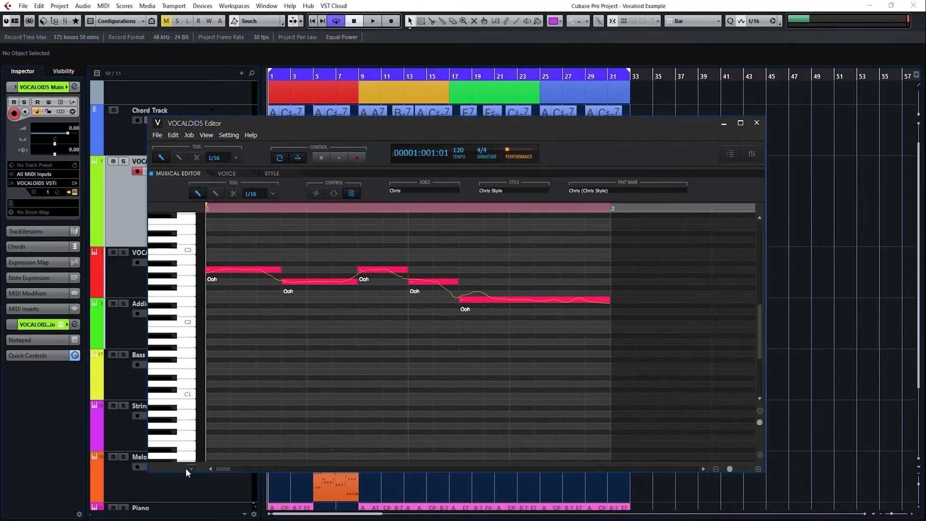
Show the Character parameter below the notes, raise it to about 55 from bar 1 and audition the phrase
{"action": "left_click", "coordinate": [190, 468]}
{"action": "left_click", "coordinate": [189, 431]}
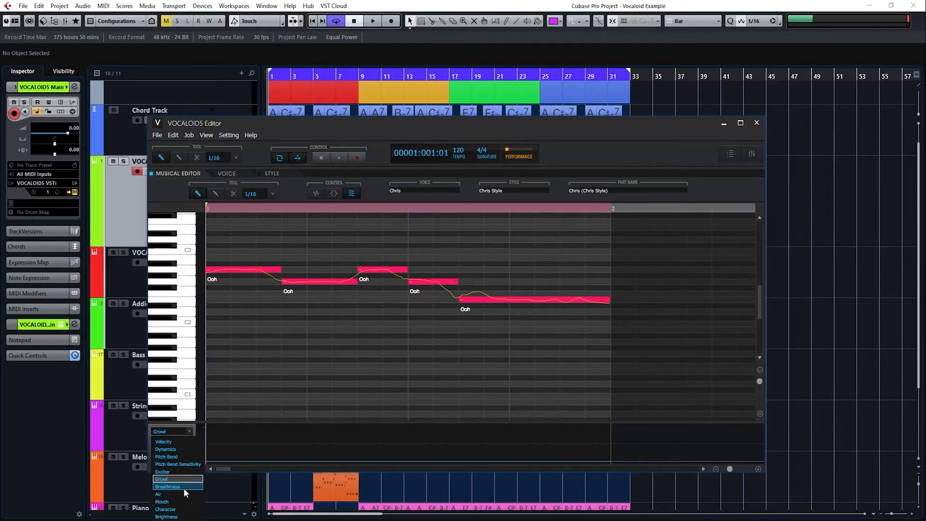
{"action": "left_click", "coordinate": [184, 509]}
{"action": "left_click", "coordinate": [208, 436]}
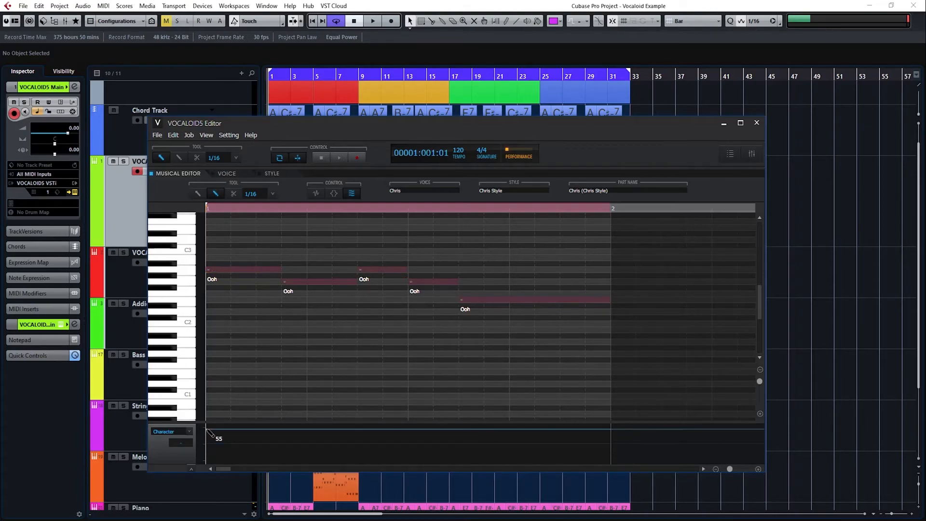
{"action": "key", "text": "space"}
{"action": "key", "text": "space"}
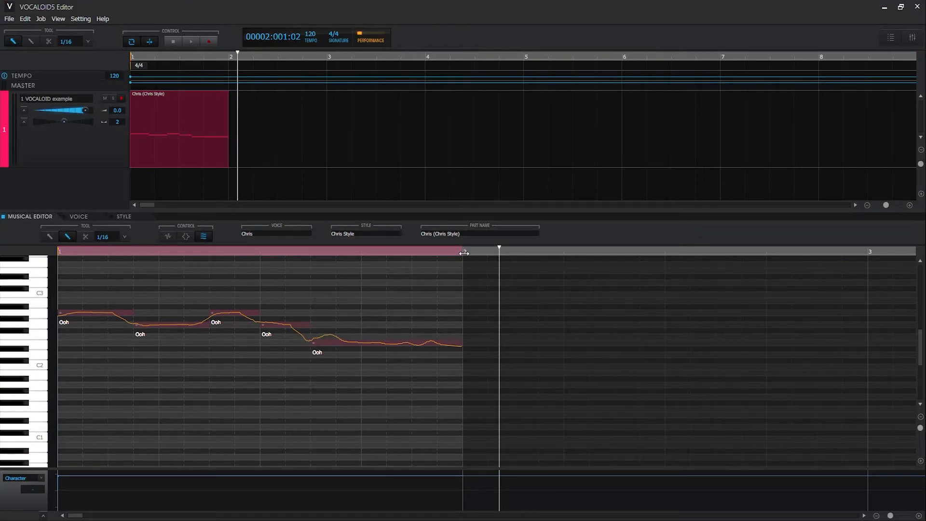
Extend the vocal part to bar 4 and align the copied five-note phrase with the start of bar 2
{"action": "left_click_drag", "start_coordinate": [464, 251], "coordinate": [778, 246]}
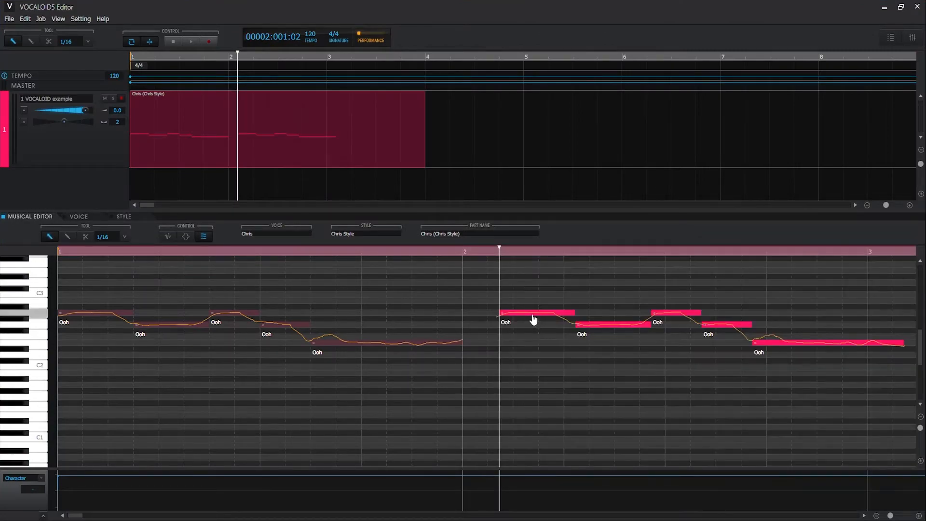
{"action": "left_click_drag", "start_coordinate": [535, 320], "coordinate": [502, 320]}
{"action": "left_click", "coordinate": [582, 331]}
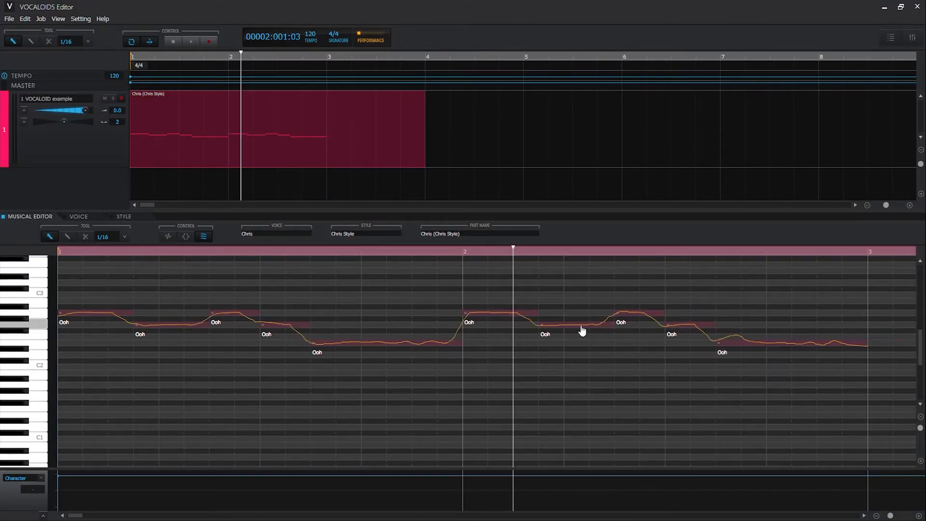
Raise the last note of bar 2 above the others and paste the two-bar melody into bars 3 and 4
{"action": "left_click_drag", "start_coordinate": [754, 346], "coordinate": [756, 303]}
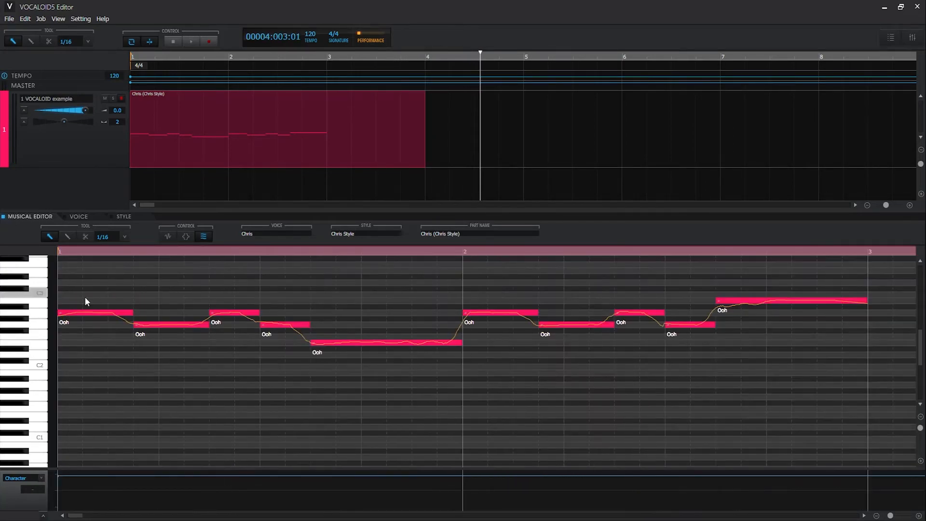
{"action": "key", "text": "ctrl+v"}
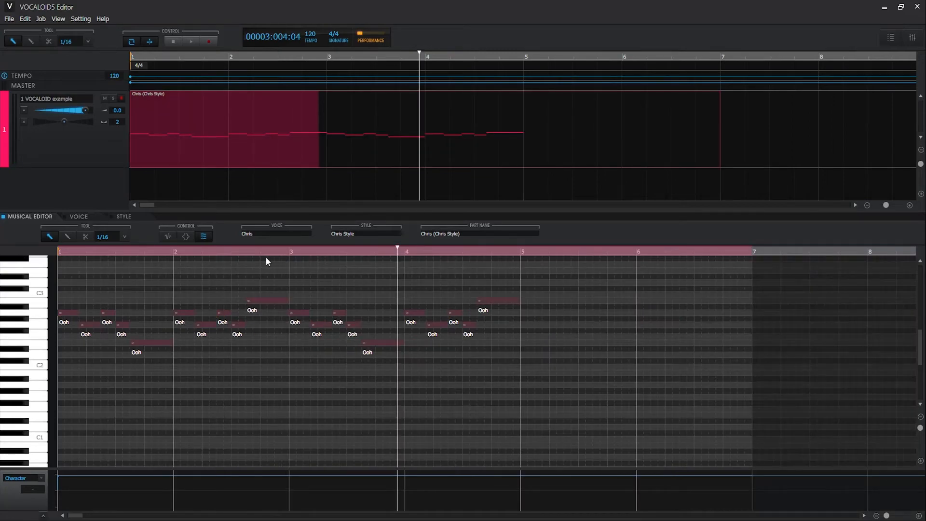
Audition the melody from bar 1, raise the last note of bar 2 further and rework bar 4 into two half notes
{"action": "left_click", "coordinate": [238, 254]}
{"action": "left_click", "coordinate": [57, 256]}
{"action": "key", "text": "space"}
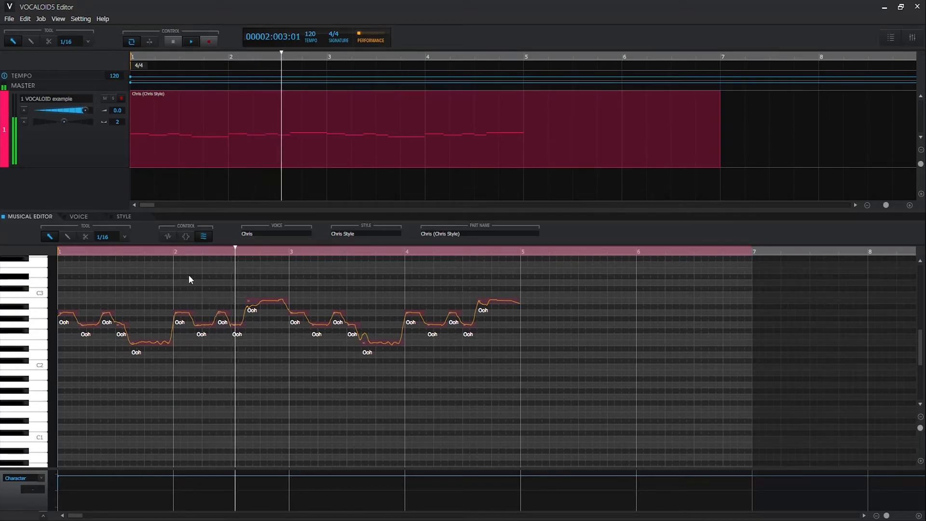
{"action": "left_click_drag", "start_coordinate": [266, 302], "coordinate": [266, 289]}
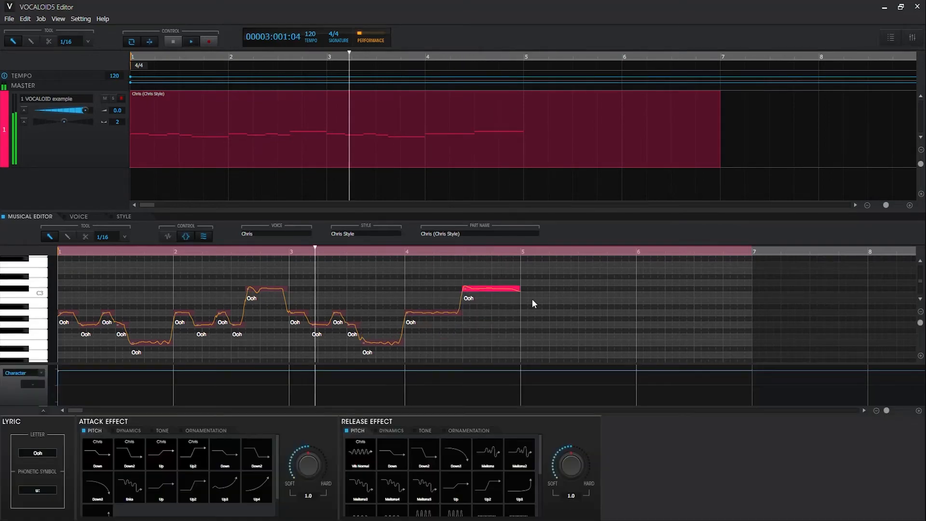
{"action": "left_click", "coordinate": [551, 314]}
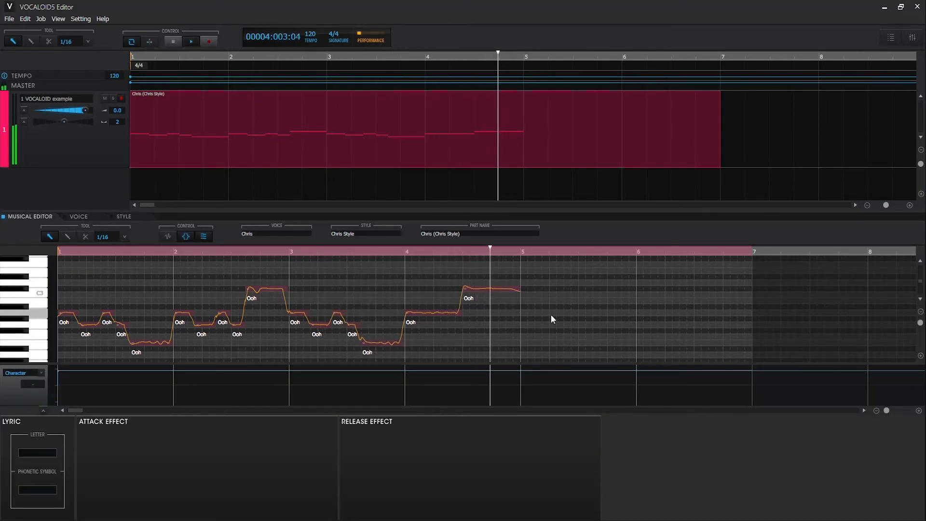
{"action": "key", "text": "space"}
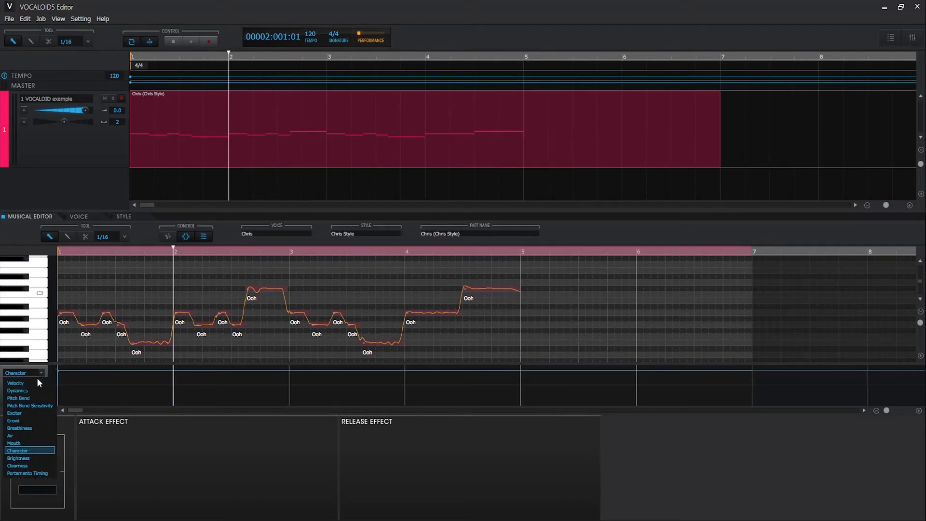
Switch the parameter lane to Mouth and close the VOCALOID5 Main instrument window
{"action": "left_click", "coordinate": [39, 443]}
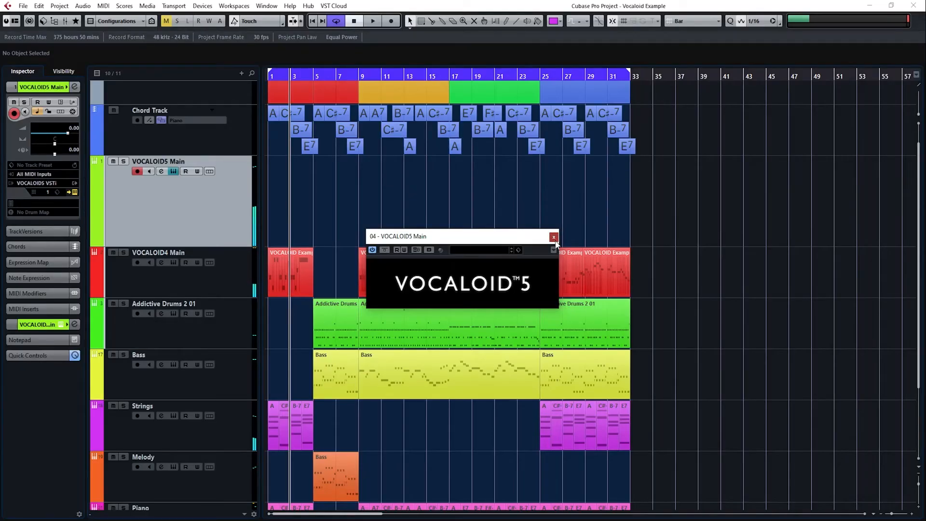
{"action": "left_click", "coordinate": [554, 237]}
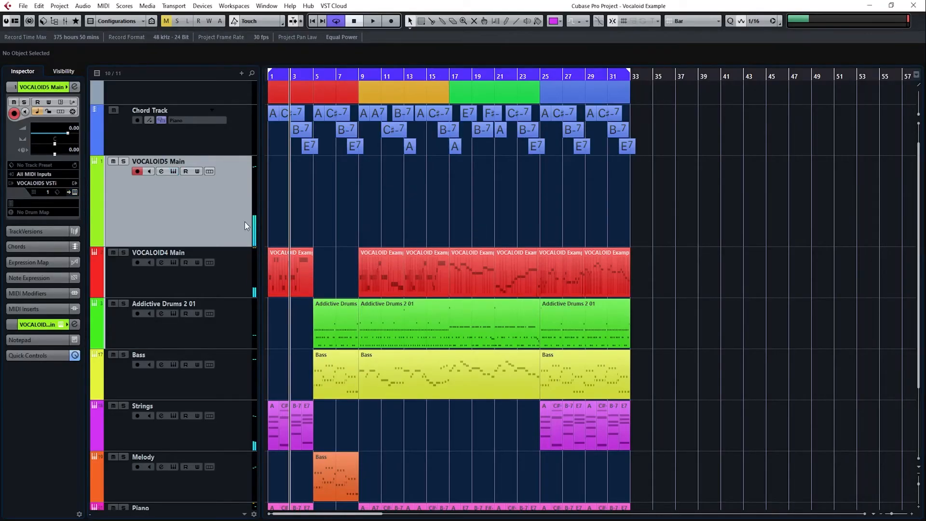
Insert a PingPongDelay on the VOCALOID5 Main track with its mix at 21
{"action": "left_click", "coordinate": [161, 172]}
{"action": "left_click", "coordinate": [335, 290]}
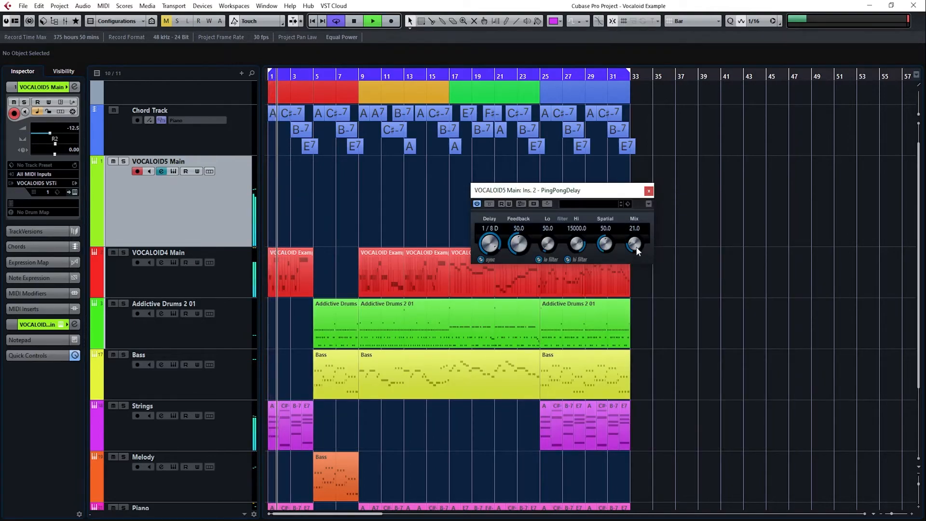
{"action": "left_click", "coordinate": [649, 190]}
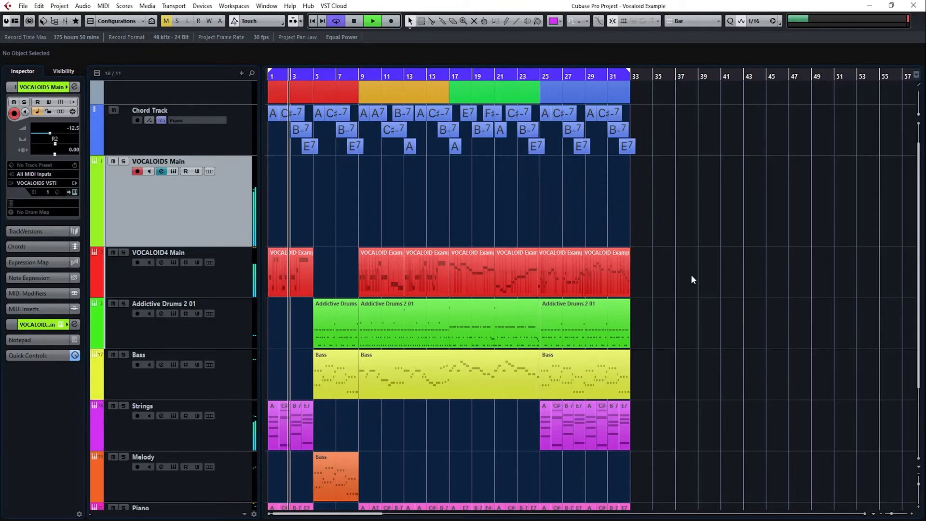
Check the VOCALOID4 Main channel settings during playback, and stop the song
{"action": "left_click", "coordinate": [161, 260]}
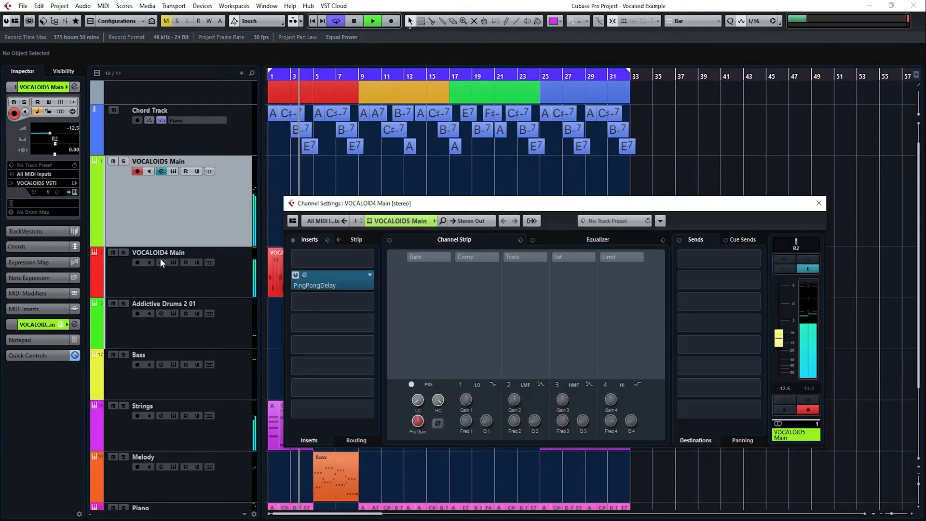
{"action": "left_click", "coordinate": [617, 273]}
{"action": "scroll", "coordinate": [619, 274], "scroll_direction": "up", "scroll_amount": 2}
{"action": "key", "text": "space"}
{"action": "key", "text": "Escape"}
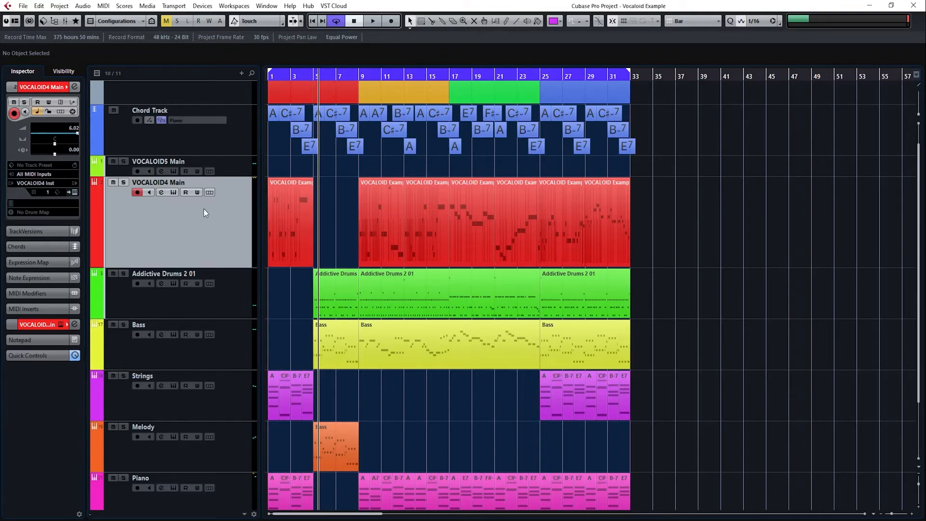
Open the VOCALOID5 Main editor and shorten the Chris Style part so it ends at the start of bar 5
{"action": "left_click", "coordinate": [171, 172]}
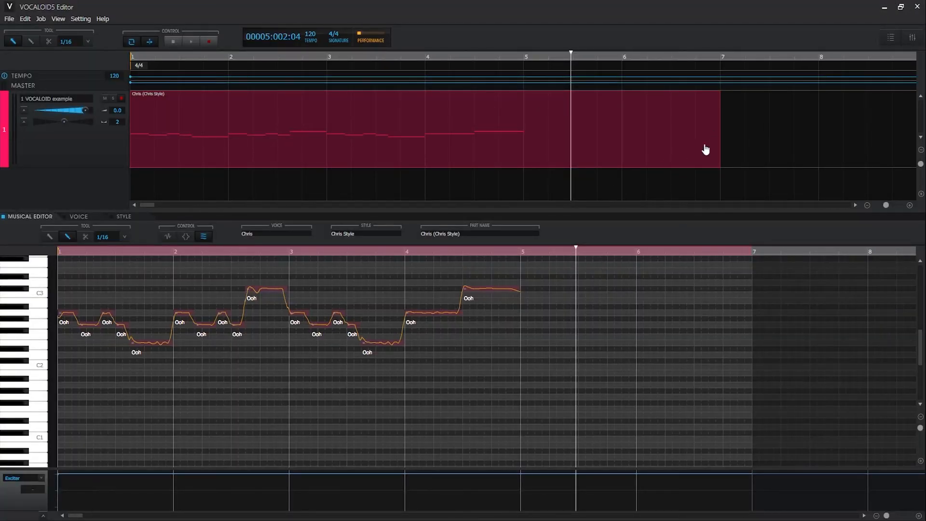
{"action": "left_click_drag", "start_coordinate": [601, 156], "coordinate": [527, 150]}
{"action": "left_click", "coordinate": [615, 109]}
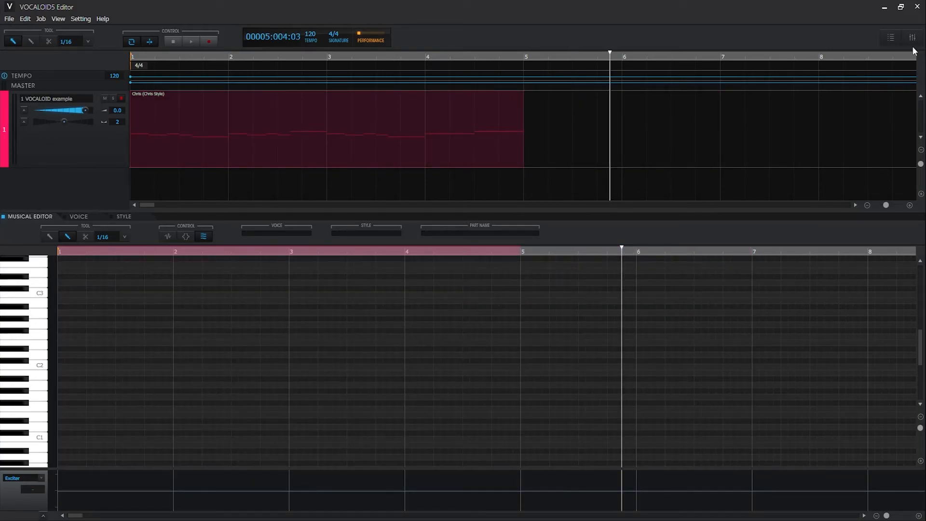
Sort the media library by key and place the Lovely (Dist chopped) phrase at bar 5 and again at bar 7
{"action": "left_click", "coordinate": [891, 38]}
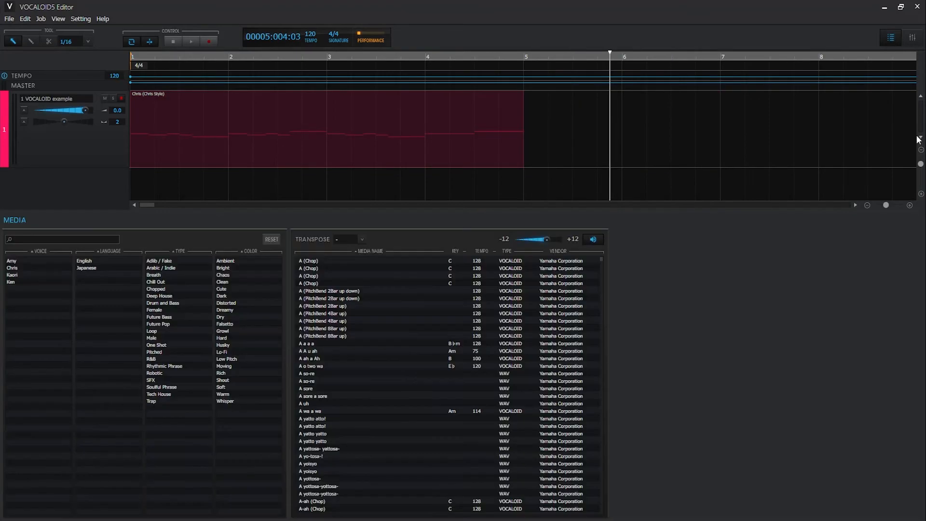
{"action": "left_click", "coordinate": [457, 249]}
{"action": "scroll", "coordinate": [349, 334], "scroll_direction": "down", "scroll_amount": 10}
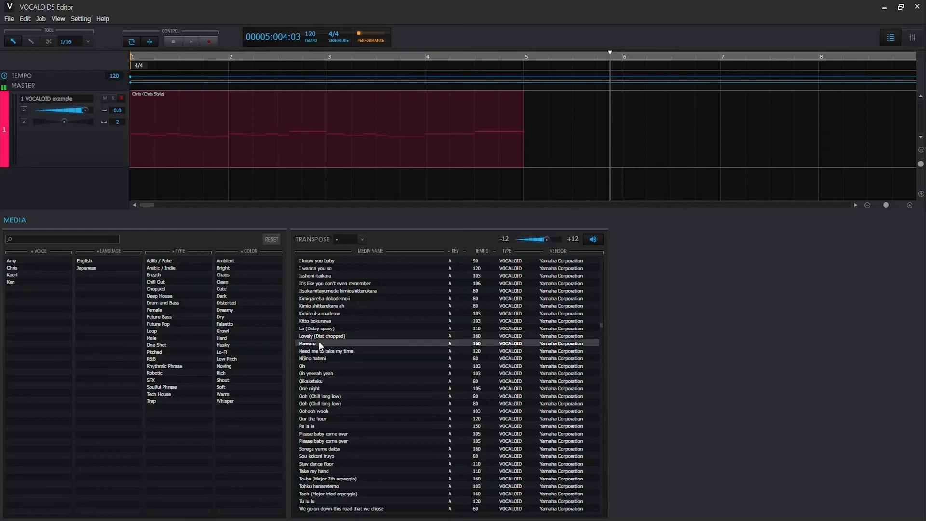
{"action": "left_click_drag", "start_coordinate": [317, 337], "coordinate": [527, 134]}
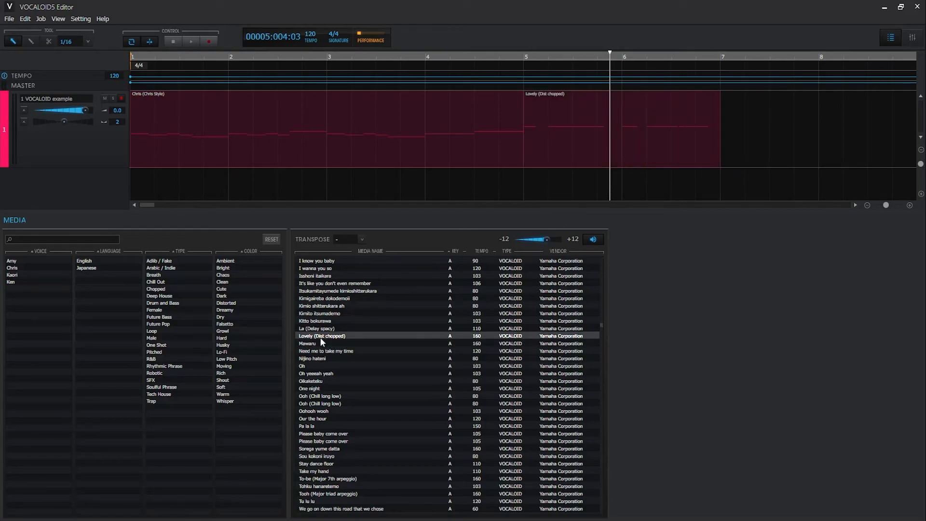
{"action": "left_click_drag", "start_coordinate": [626, 261], "coordinate": [727, 140]}
Look at the style settings of the phrase at bar 5, and close the VOCALOID5 editor and its instrument window
{"action": "left_click", "coordinate": [573, 190]}
{"action": "double_click", "coordinate": [585, 157]}
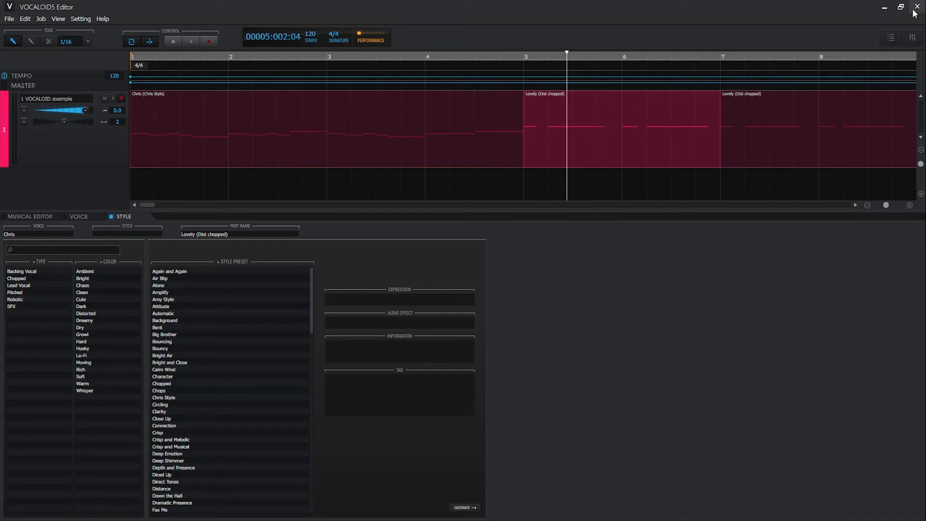
{"action": "left_click", "coordinate": [914, 10]}
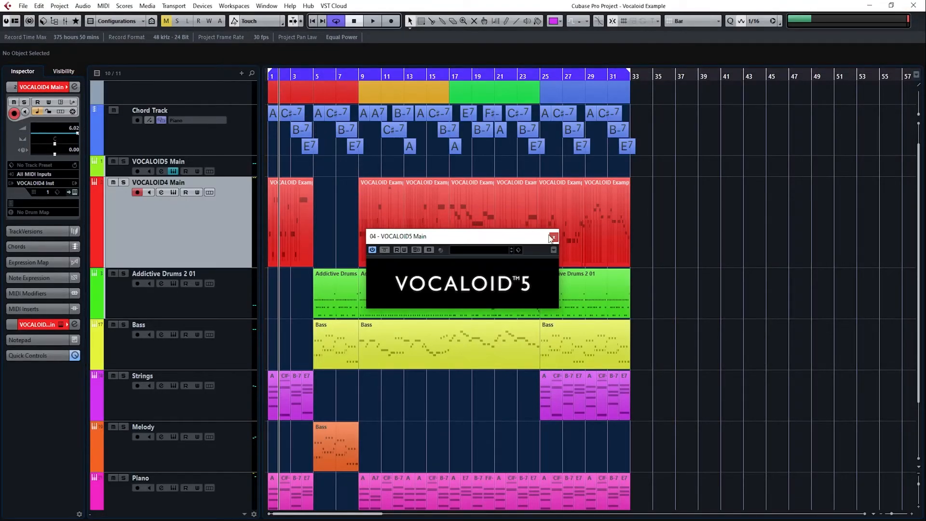
{"action": "left_click", "coordinate": [554, 237]}
Play the song and raise the VOCALOID5 Main track volume to 0.58
{"action": "key", "text": "space"}
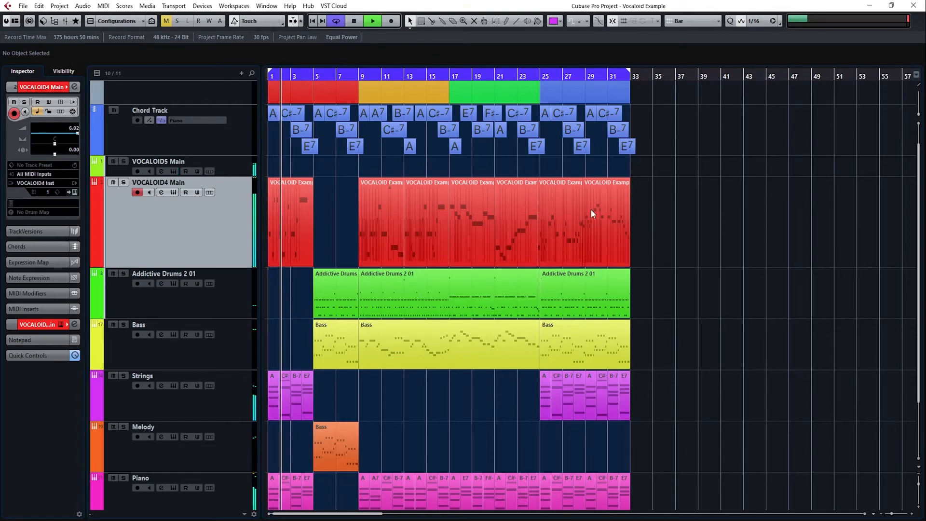
{"action": "left_click", "coordinate": [226, 175]}
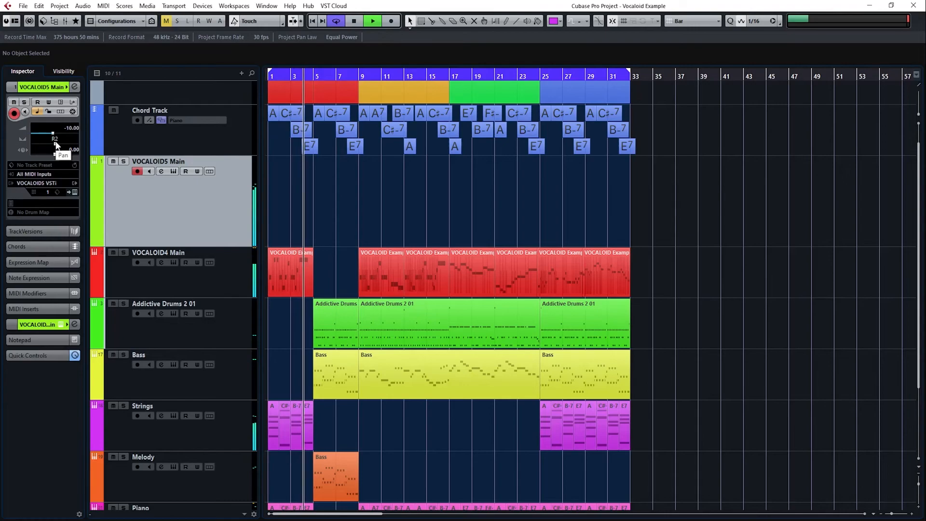
{"action": "scroll", "coordinate": [64, 129], "scroll_direction": "up", "scroll_amount": 4}
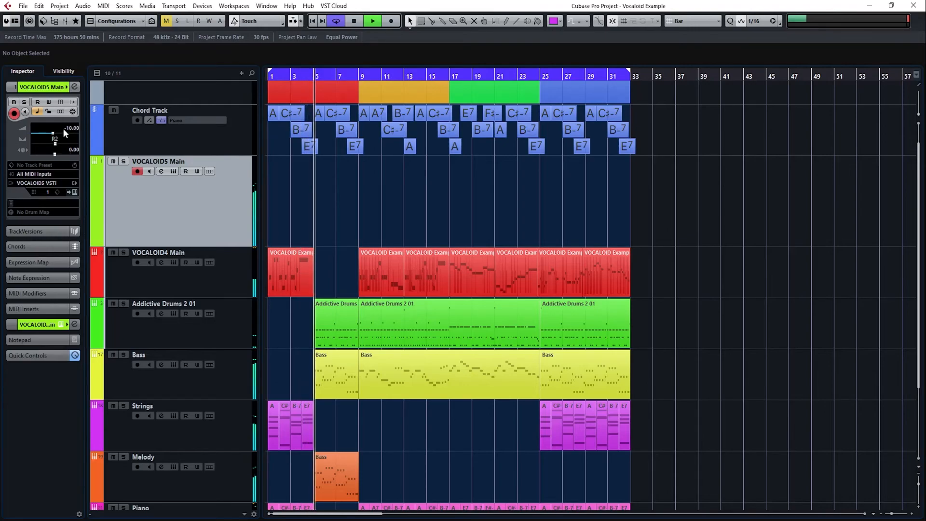
{"action": "scroll", "coordinate": [64, 130], "scroll_direction": "up", "scroll_amount": 10}
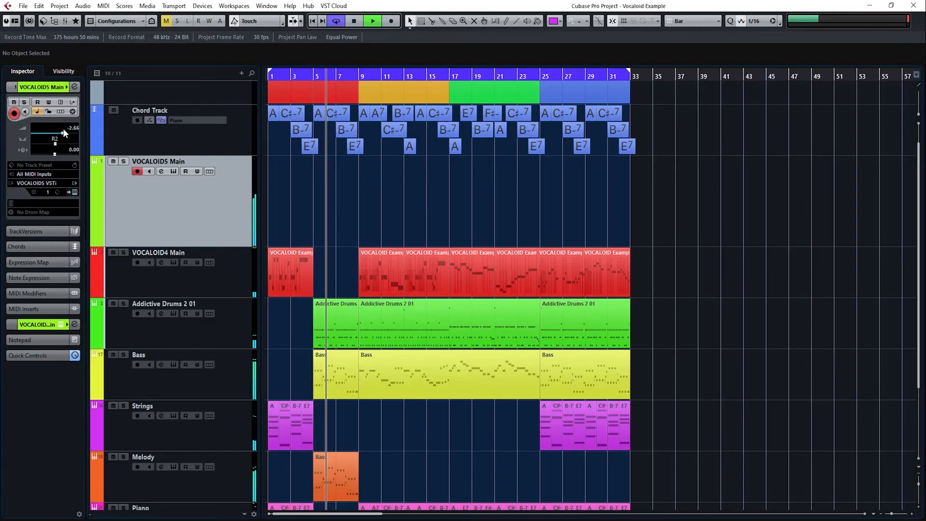
{"action": "scroll", "coordinate": [64, 131], "scroll_direction": "up", "scroll_amount": 3}
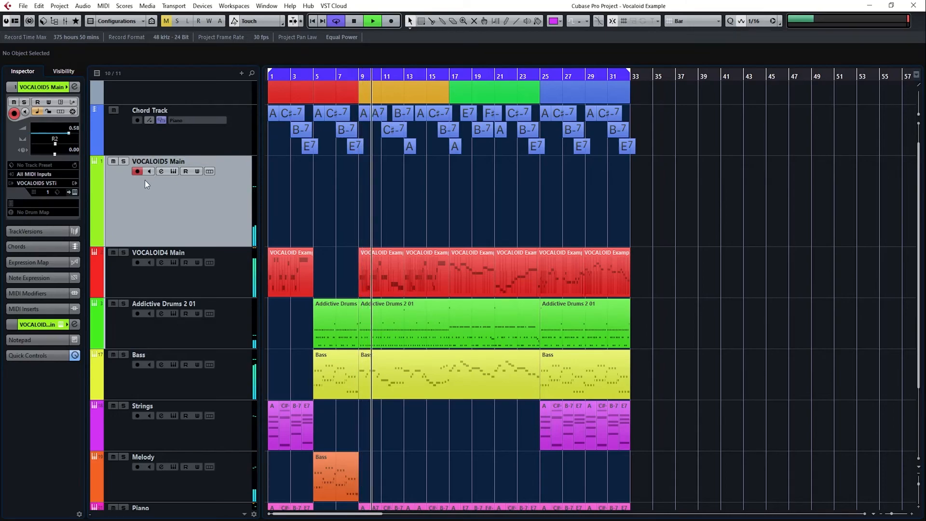
Show the PreGain automation track for the VOCALOID5 Main channel
{"action": "left_click", "coordinate": [162, 172]}
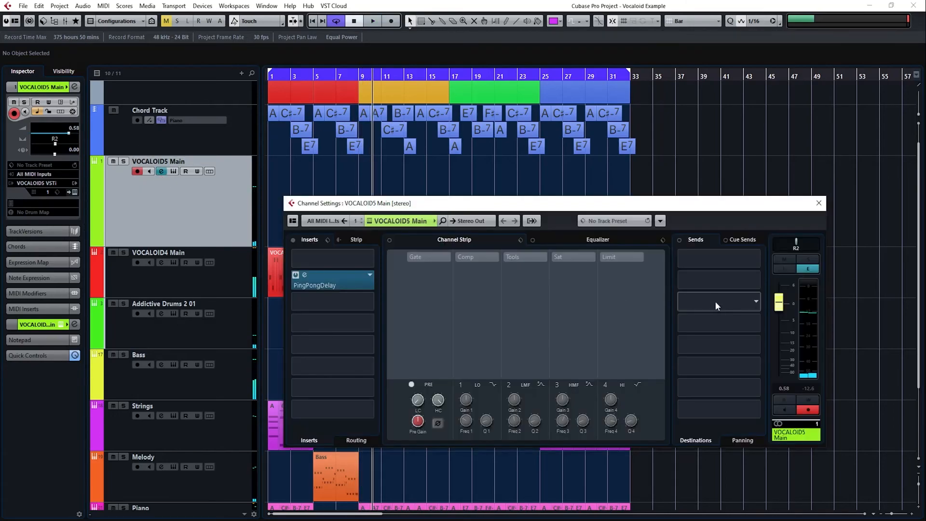
{"action": "right_click", "coordinate": [782, 315]}
{"action": "left_click", "coordinate": [371, 458]}
{"action": "right_click", "coordinate": [417, 421]}
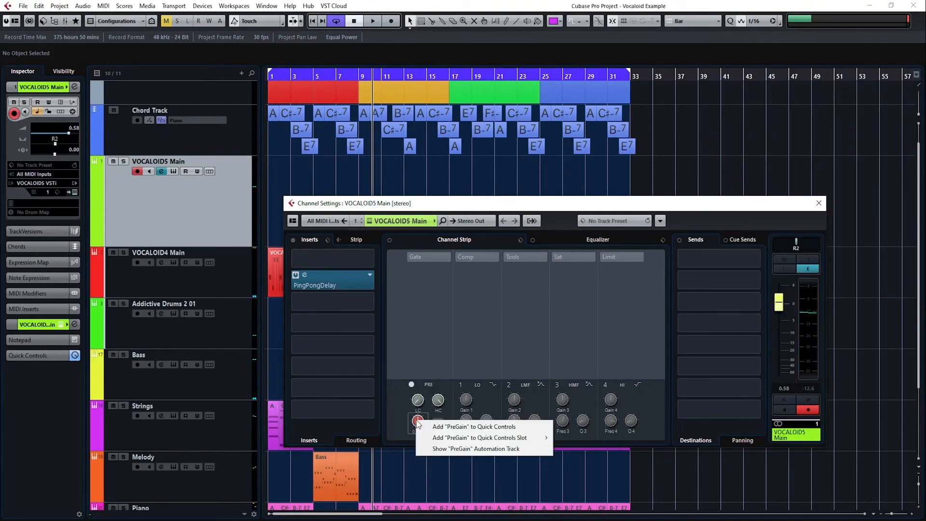
{"action": "left_click", "coordinate": [448, 445]}
Add a PreGain automation point at bar 5 and lower the pre-gain before it to about -32.8 dB
{"action": "left_click", "coordinate": [311, 74]}
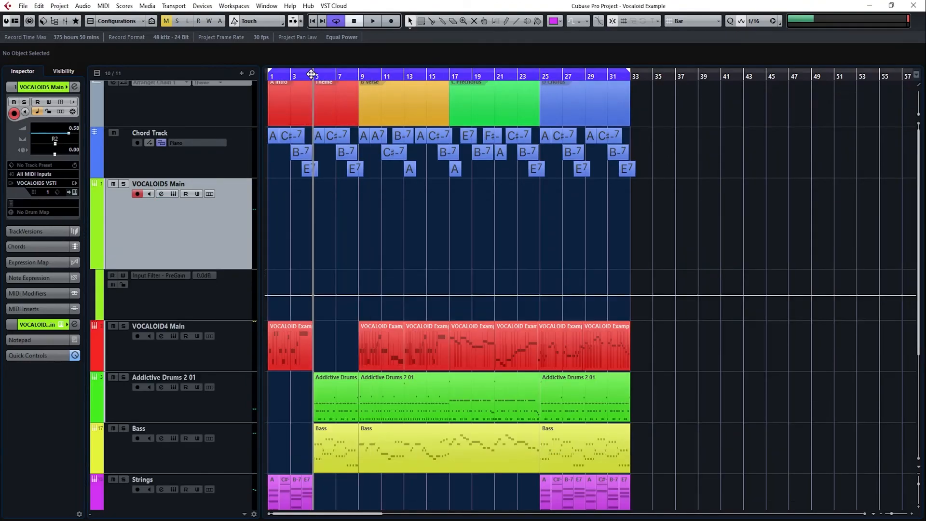
{"action": "key", "text": "g"}
{"action": "key", "text": "h"}
{"action": "key", "text": "h"}
{"action": "key", "text": "h"}
{"action": "key", "text": "h"}
{"action": "key", "text": "h"}
{"action": "key", "text": "h"}
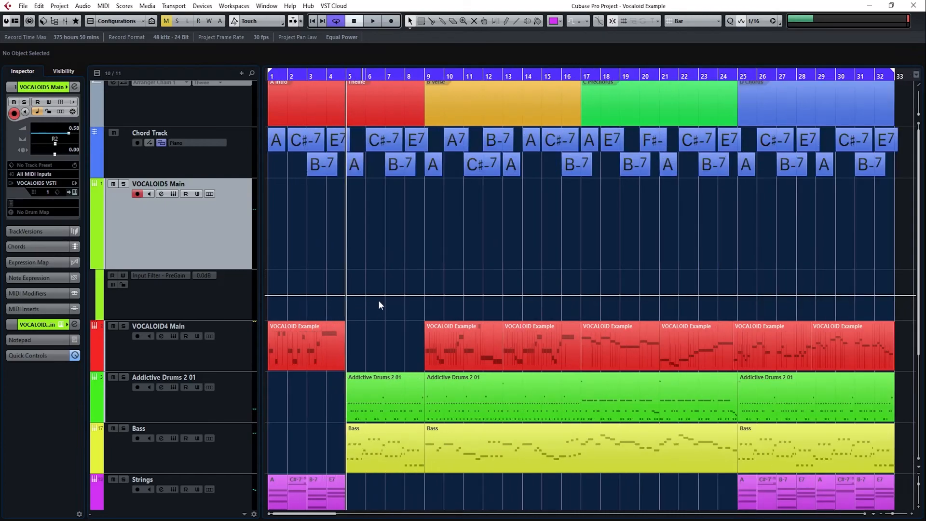
{"action": "left_click", "coordinate": [382, 294]}
{"action": "left_click_drag", "start_coordinate": [371, 296], "coordinate": [378, 309]}
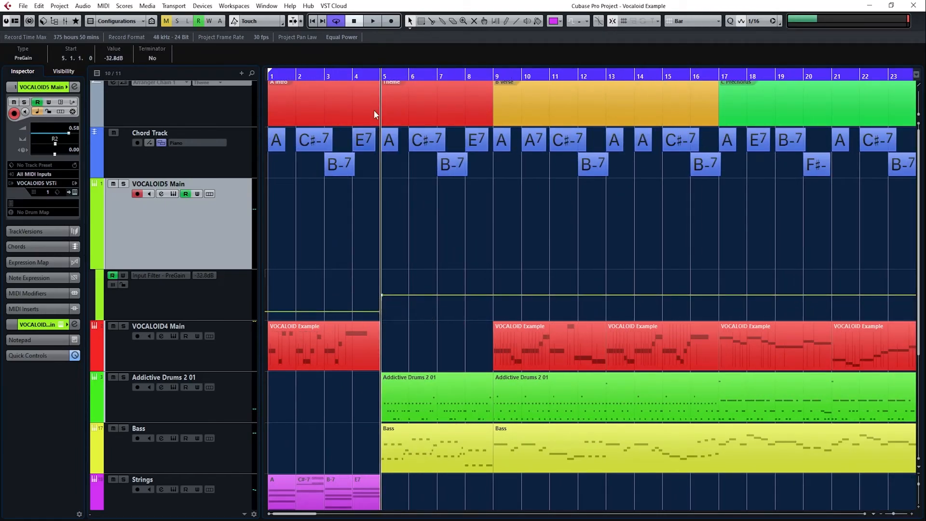
Set the pre-gain automation during playback to -17.7 dB before bar 5 and 4.5 dB from bar 5 onward
{"action": "key", "text": "space"}
{"action": "left_click_drag", "start_coordinate": [381, 296], "coordinate": [382, 285]}
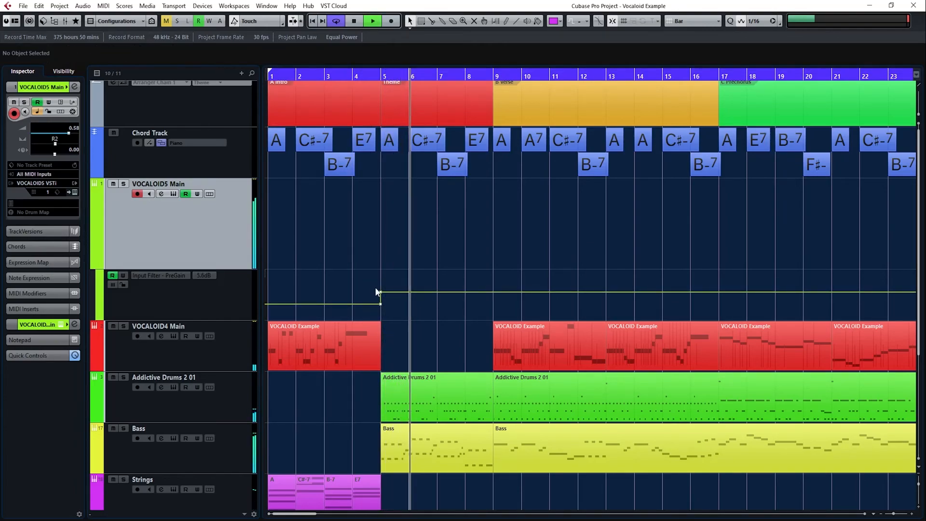
{"action": "left_click_drag", "start_coordinate": [381, 295], "coordinate": [380, 296]}
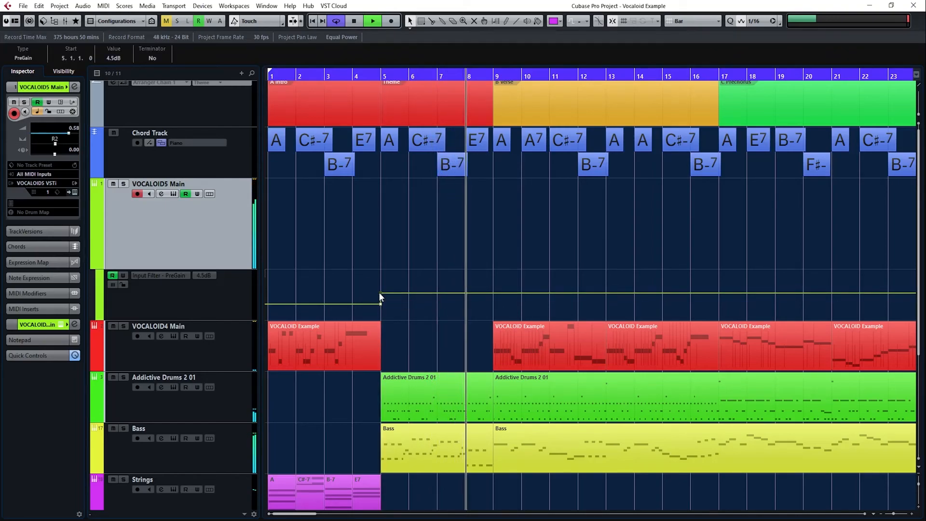
{"action": "left_click", "coordinate": [407, 235]}
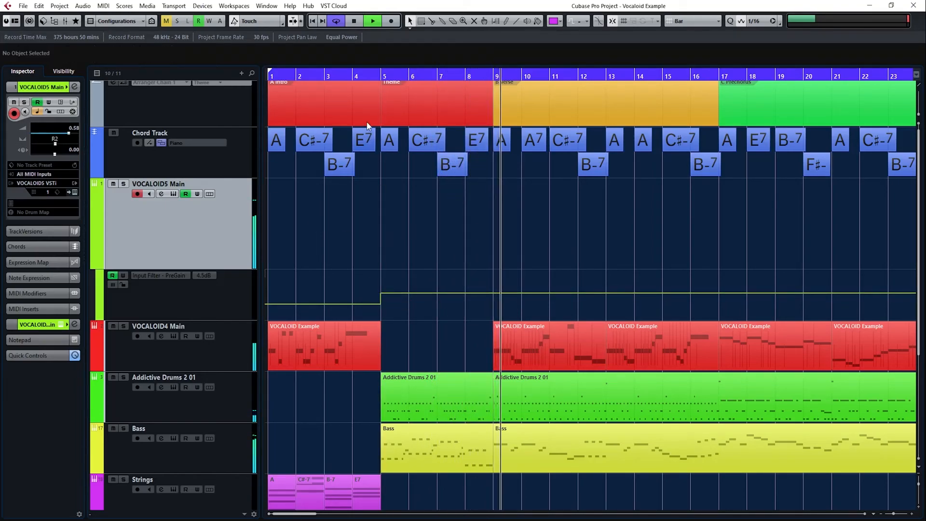
Audition the pre-gain change by playing the song from bar 4 through the Theme section
{"action": "left_click", "coordinate": [353, 79]}
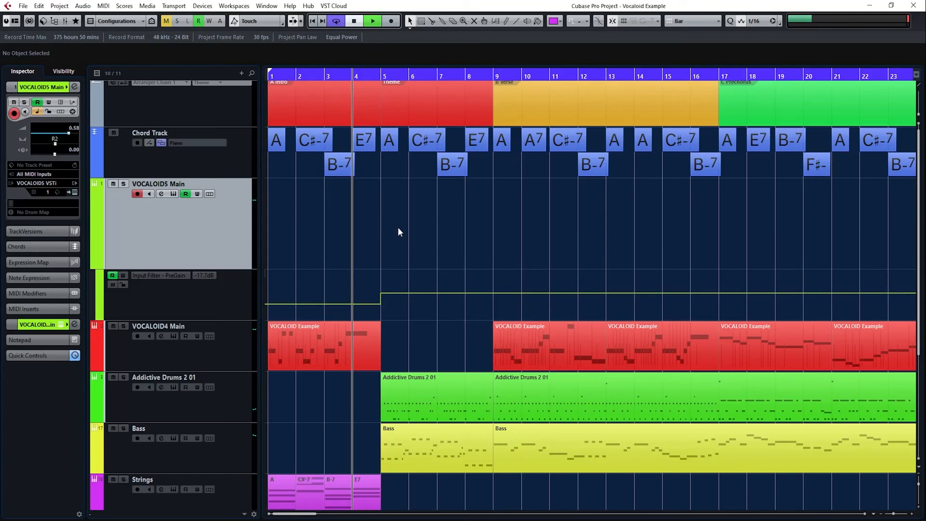
{"action": "key", "text": "space"}
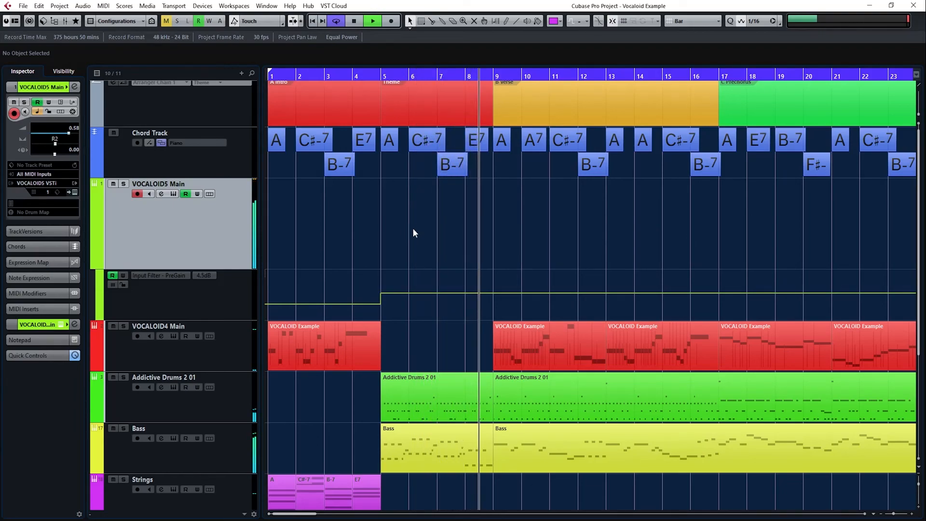
{"action": "key", "text": "space"}
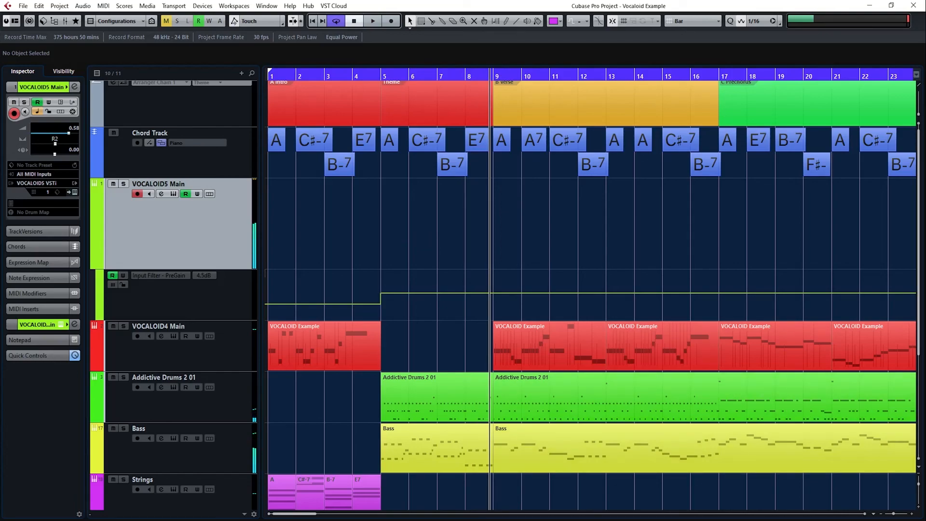